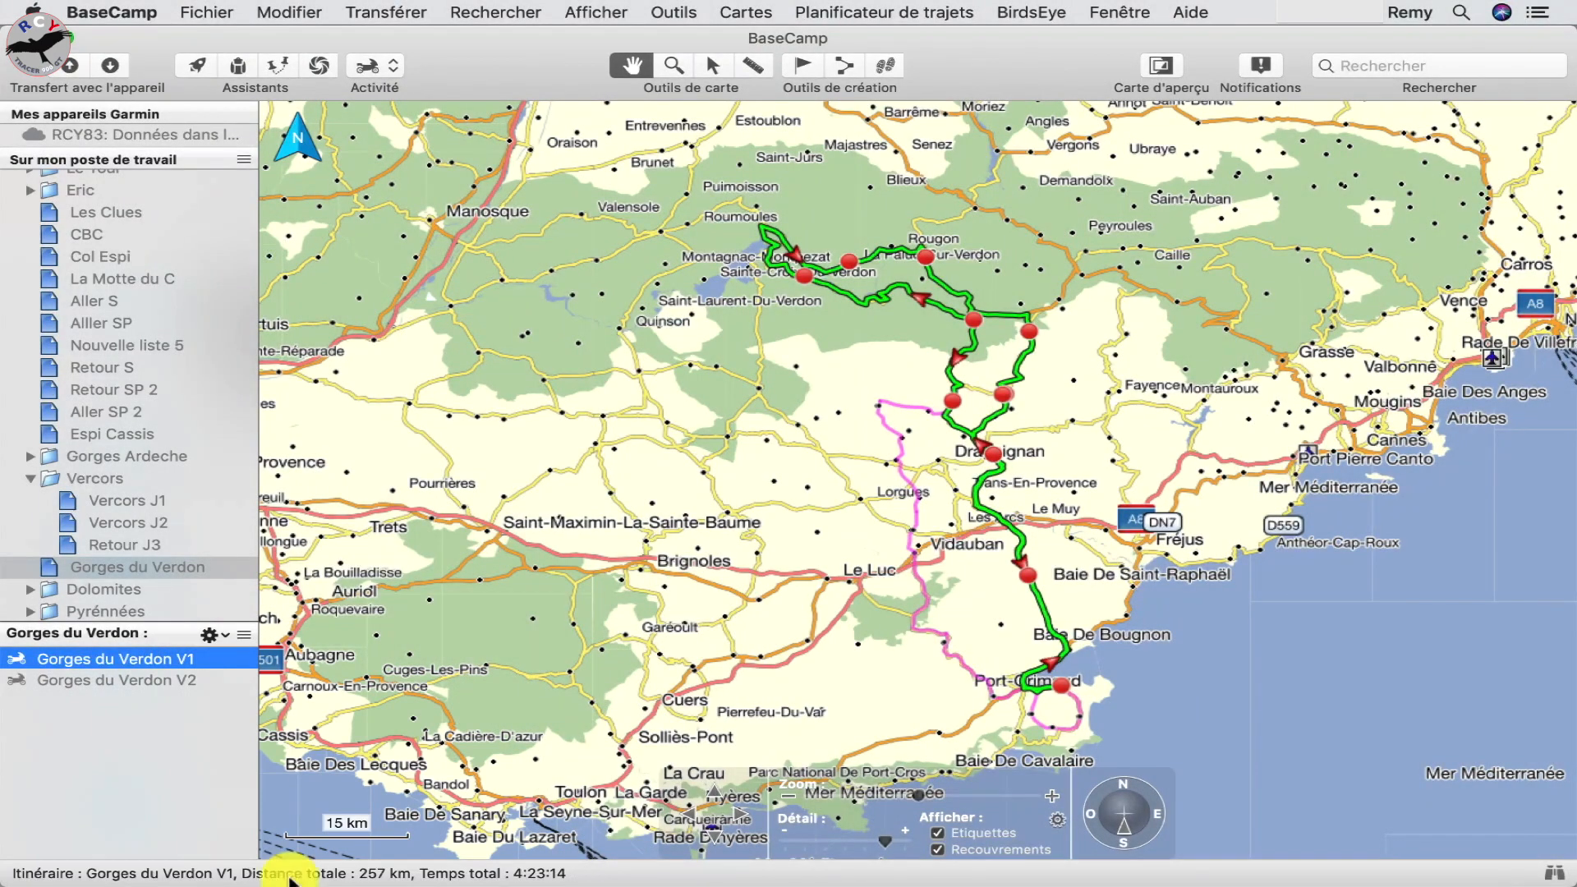
Duplicate the Gorges du Verdon route in its list and select the copy
click(147, 681)
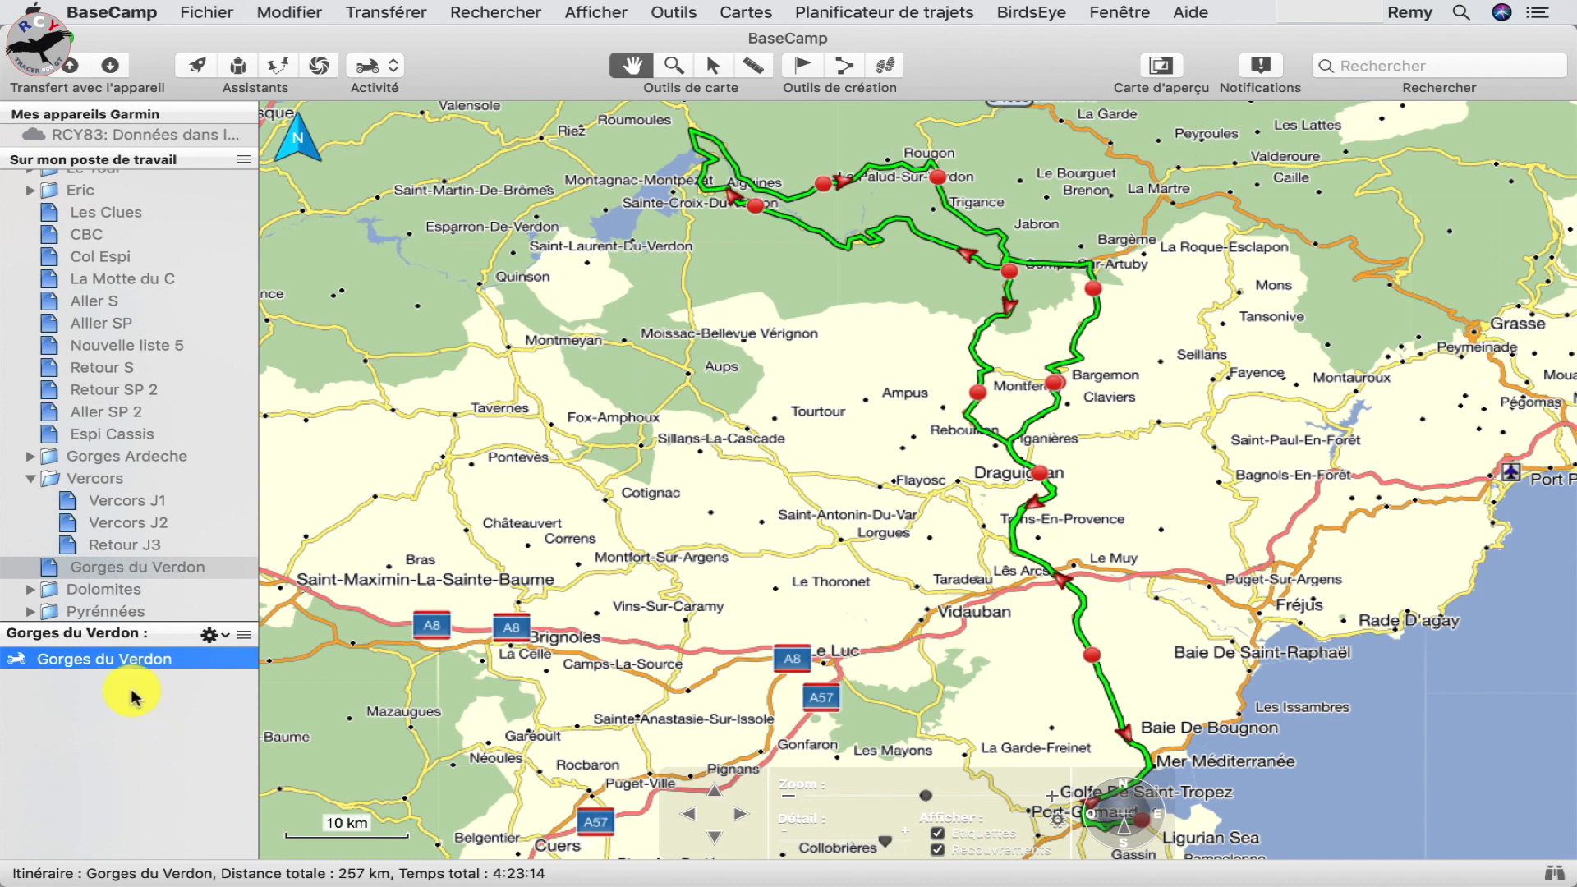
click(112, 660)
right_click(113, 660)
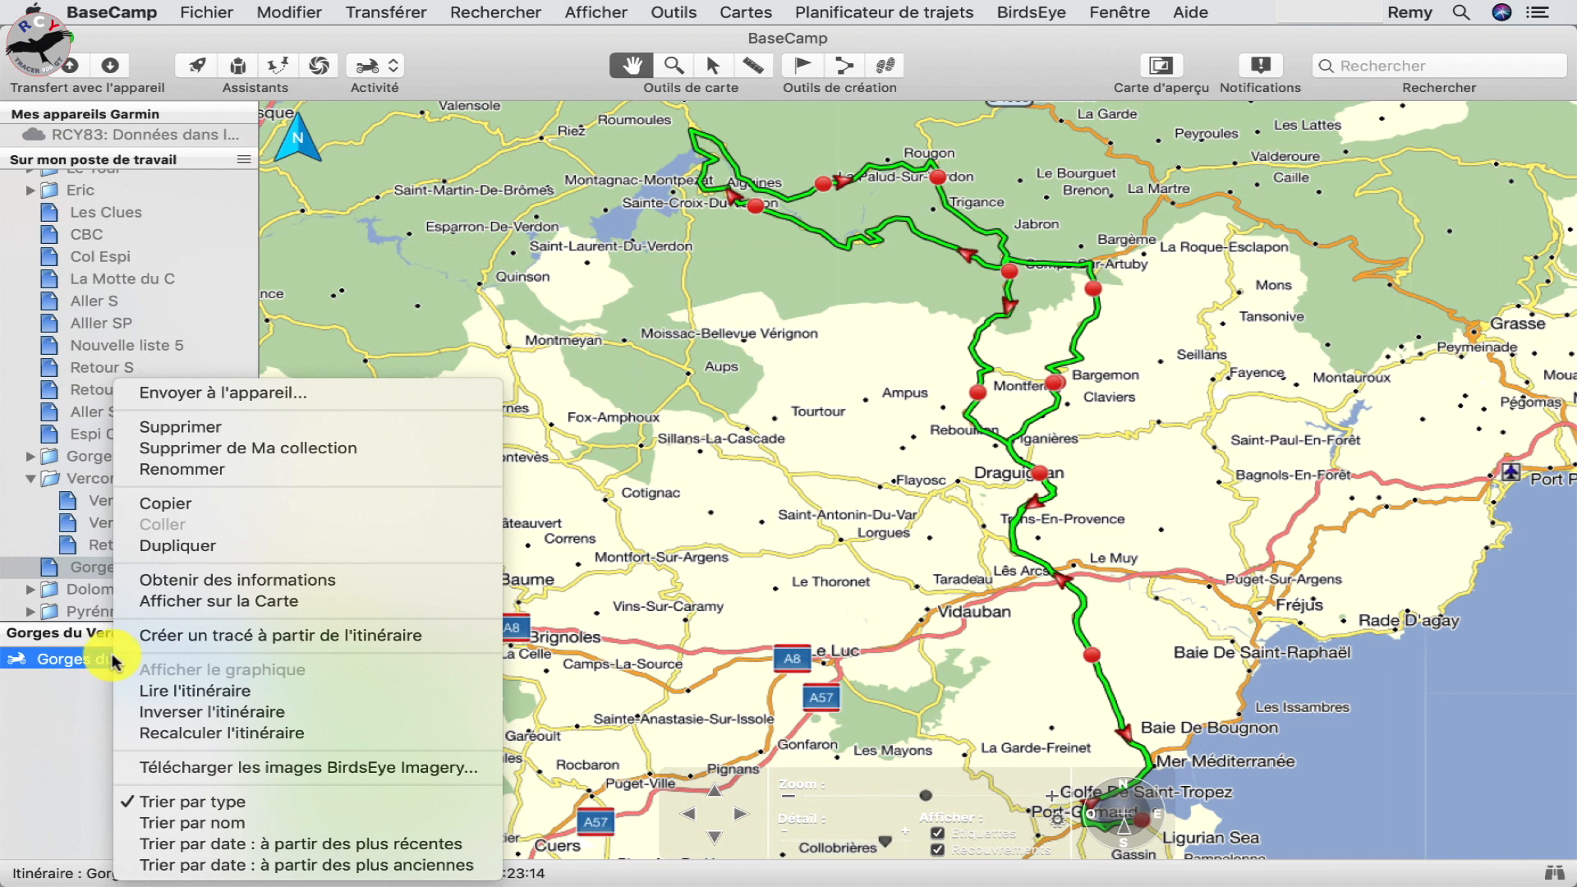
click(169, 545)
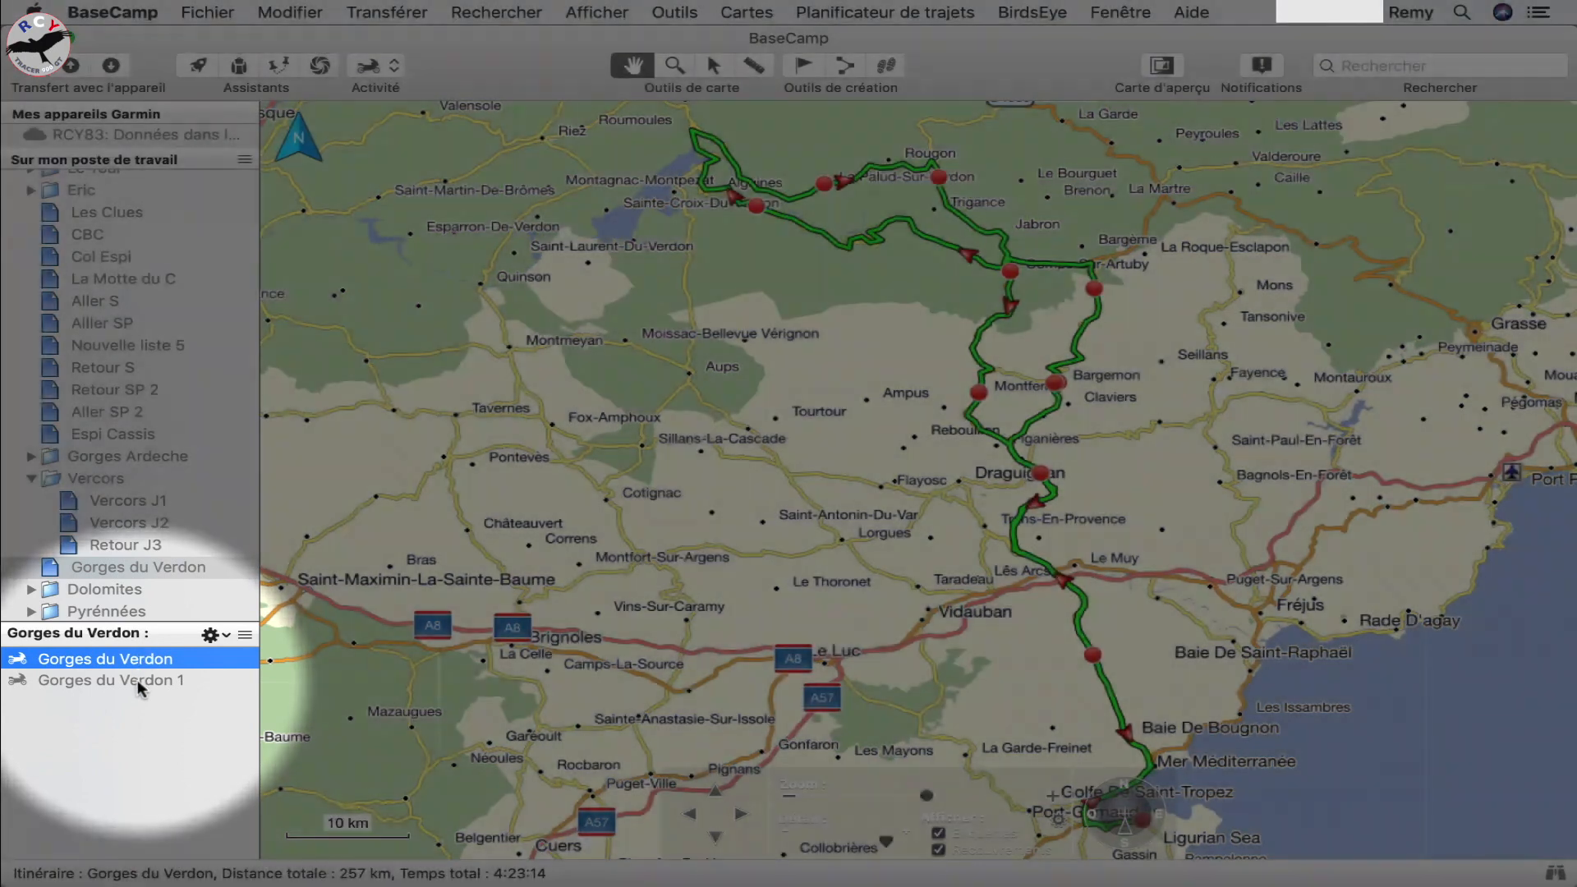
click(137, 678)
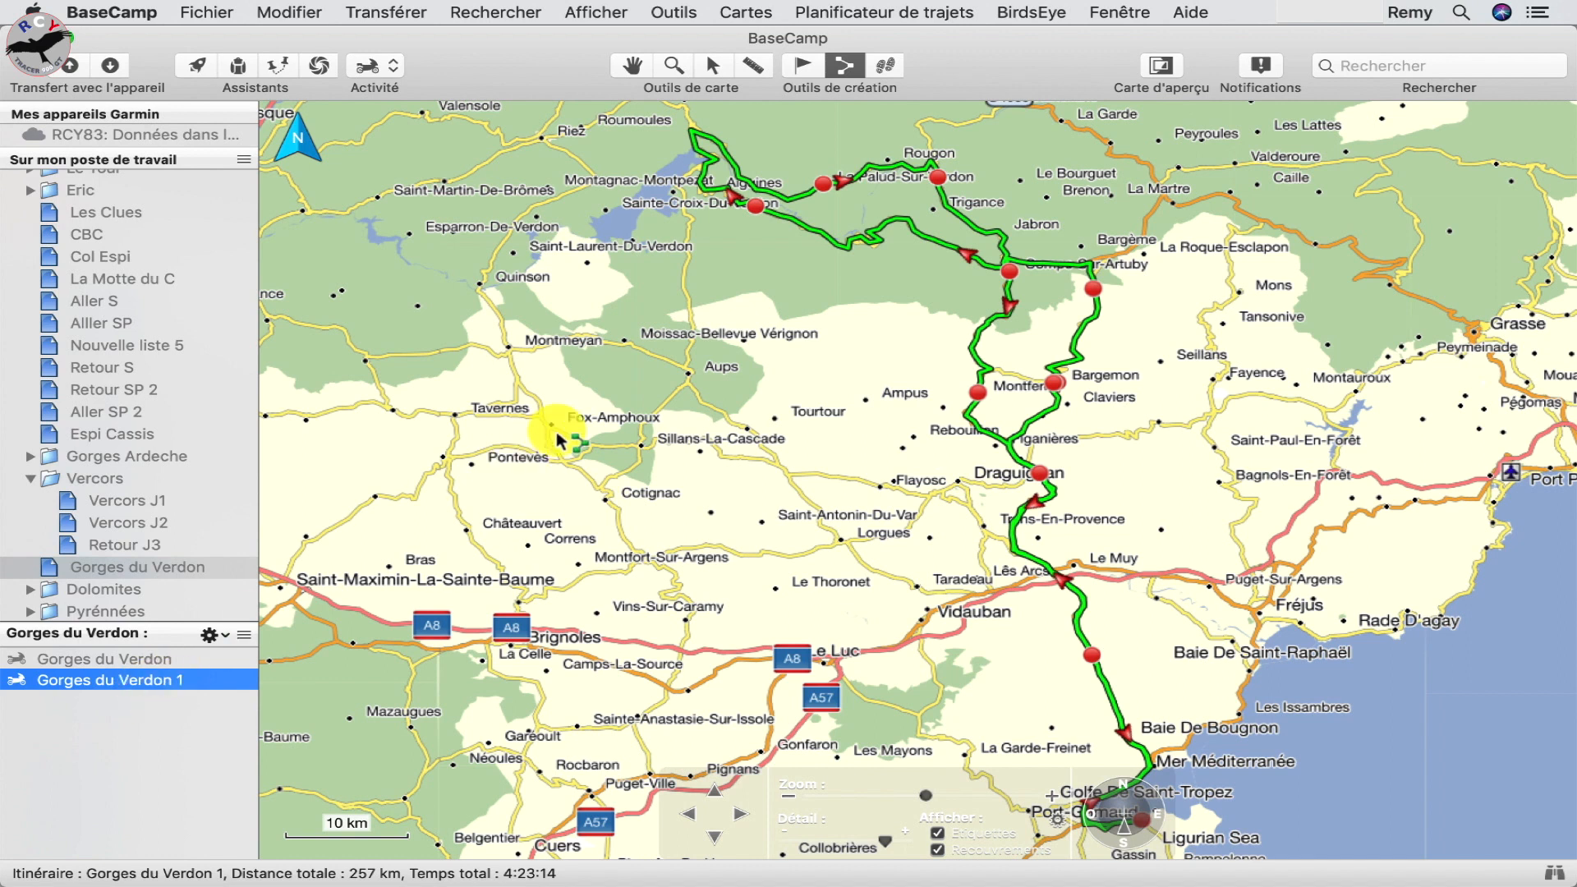
Start creating a route on the City Navigator Europe NTU 2020.2 map and dismiss the empty-route dialog to plot directly on the map
click(846, 68)
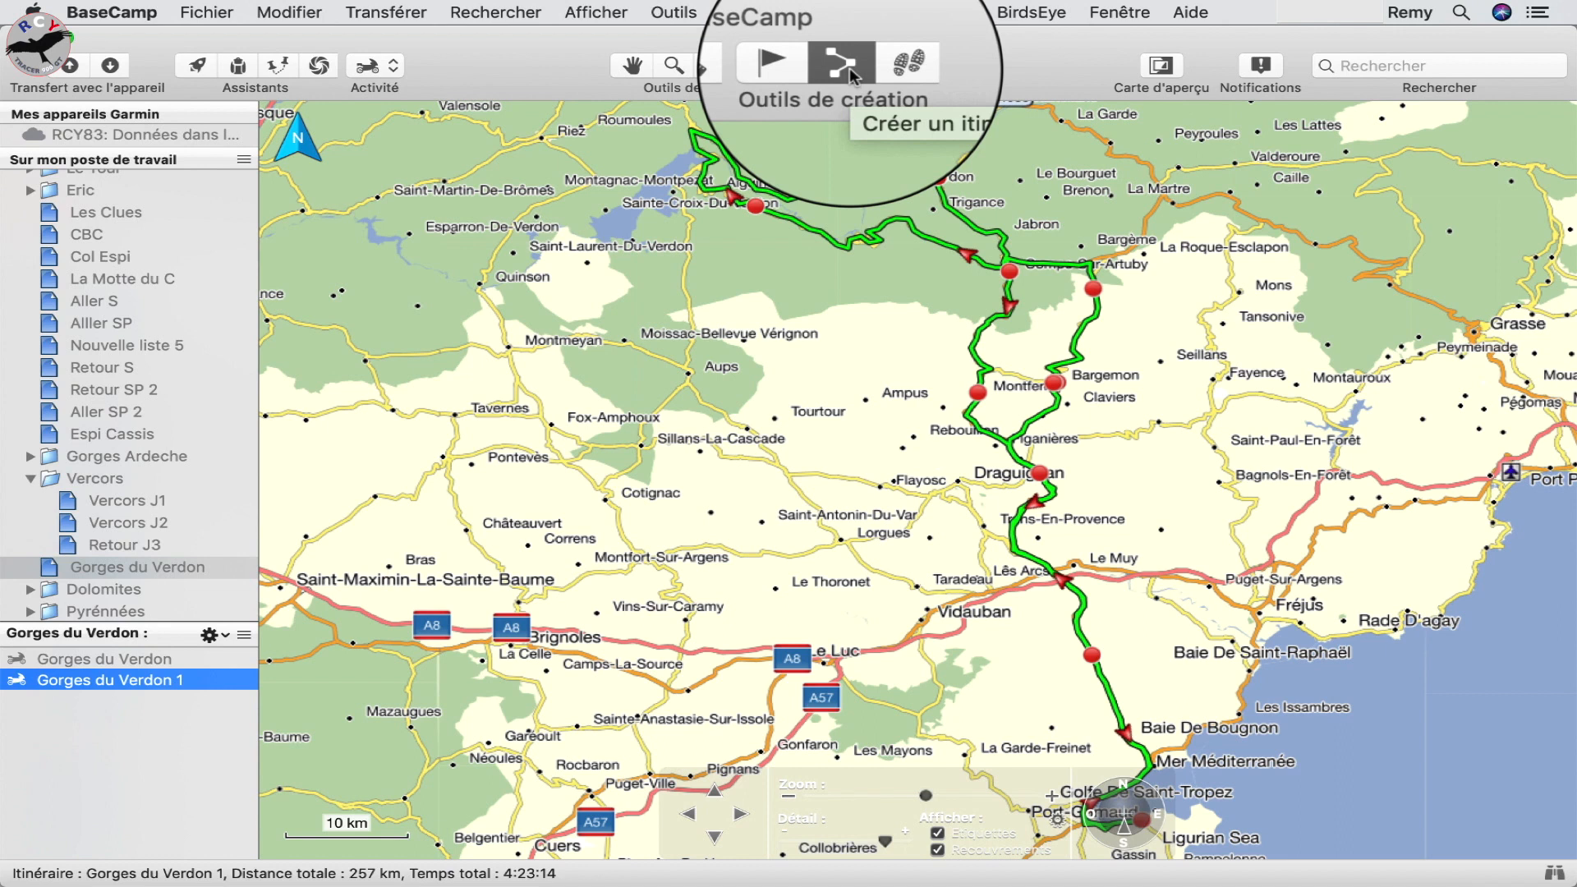
click(850, 76)
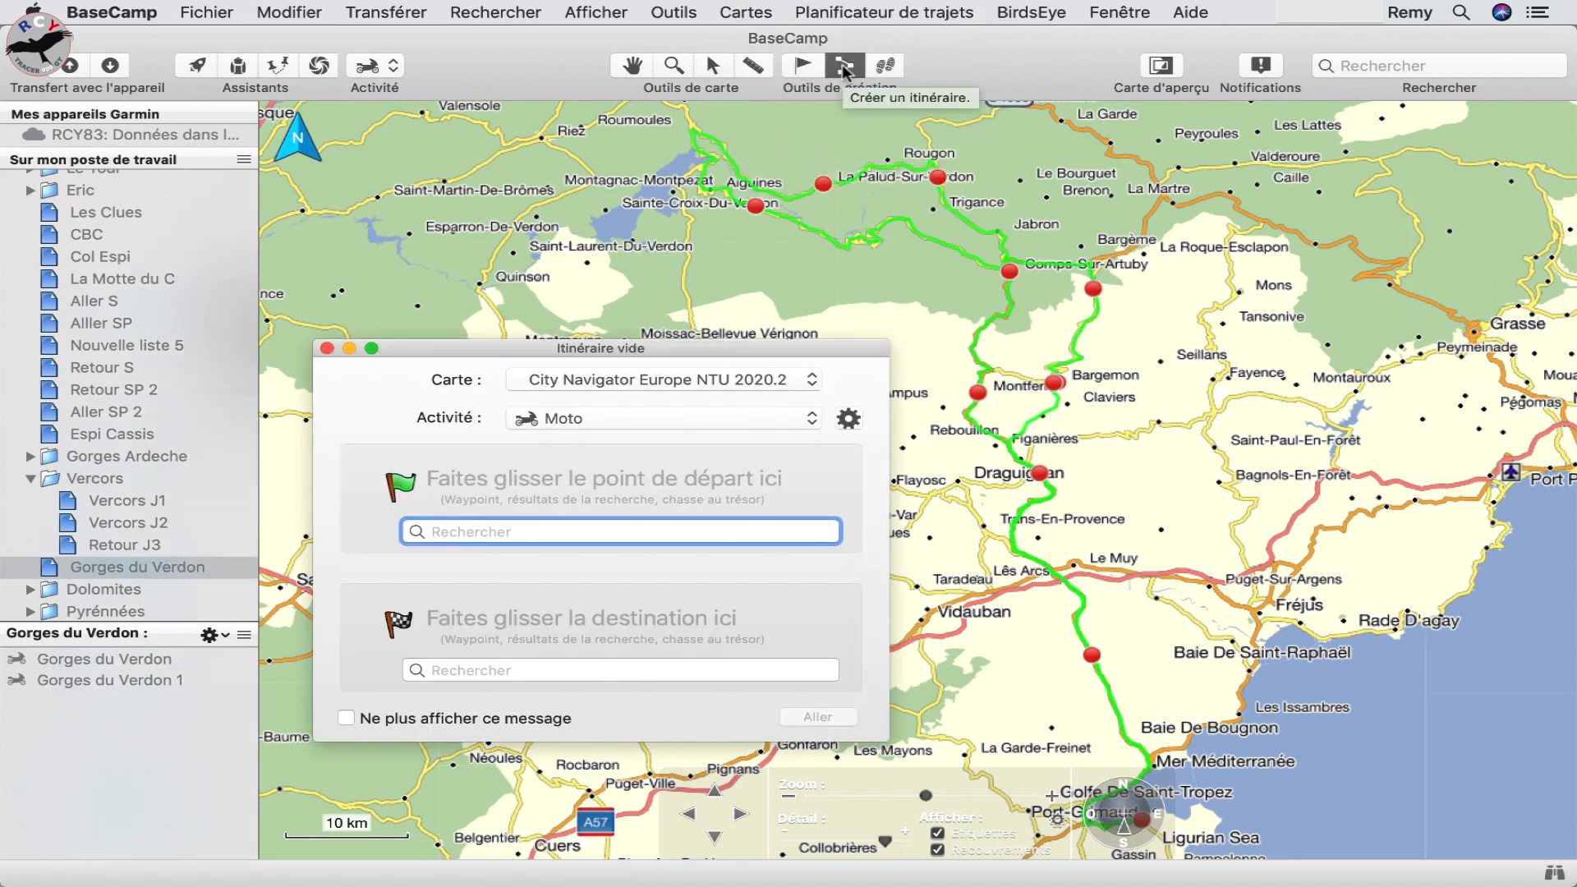
click(692, 380)
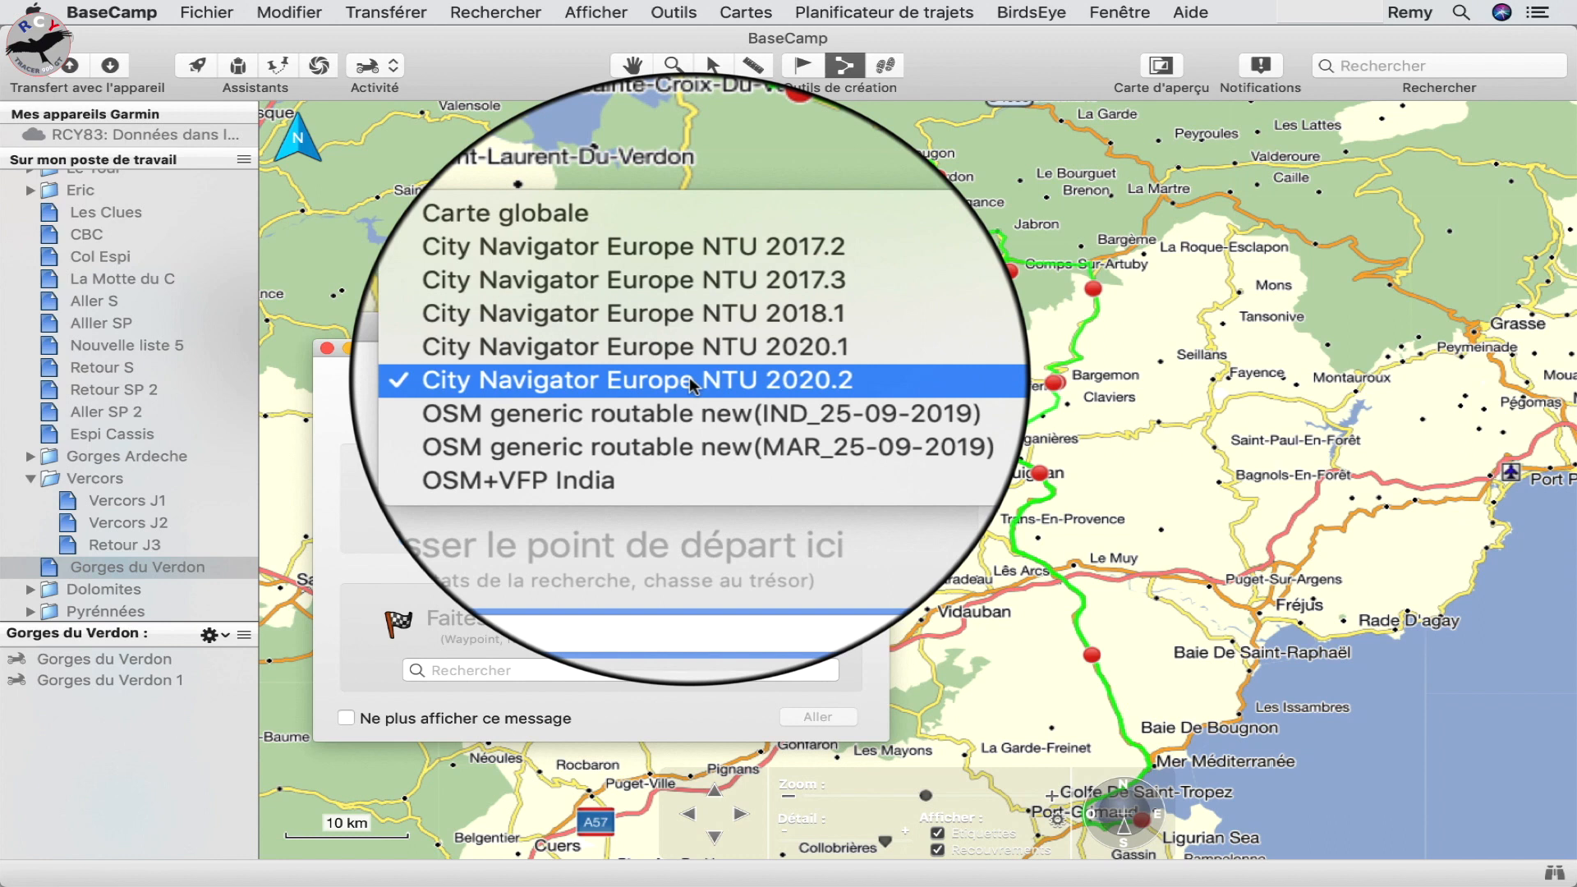
click(688, 380)
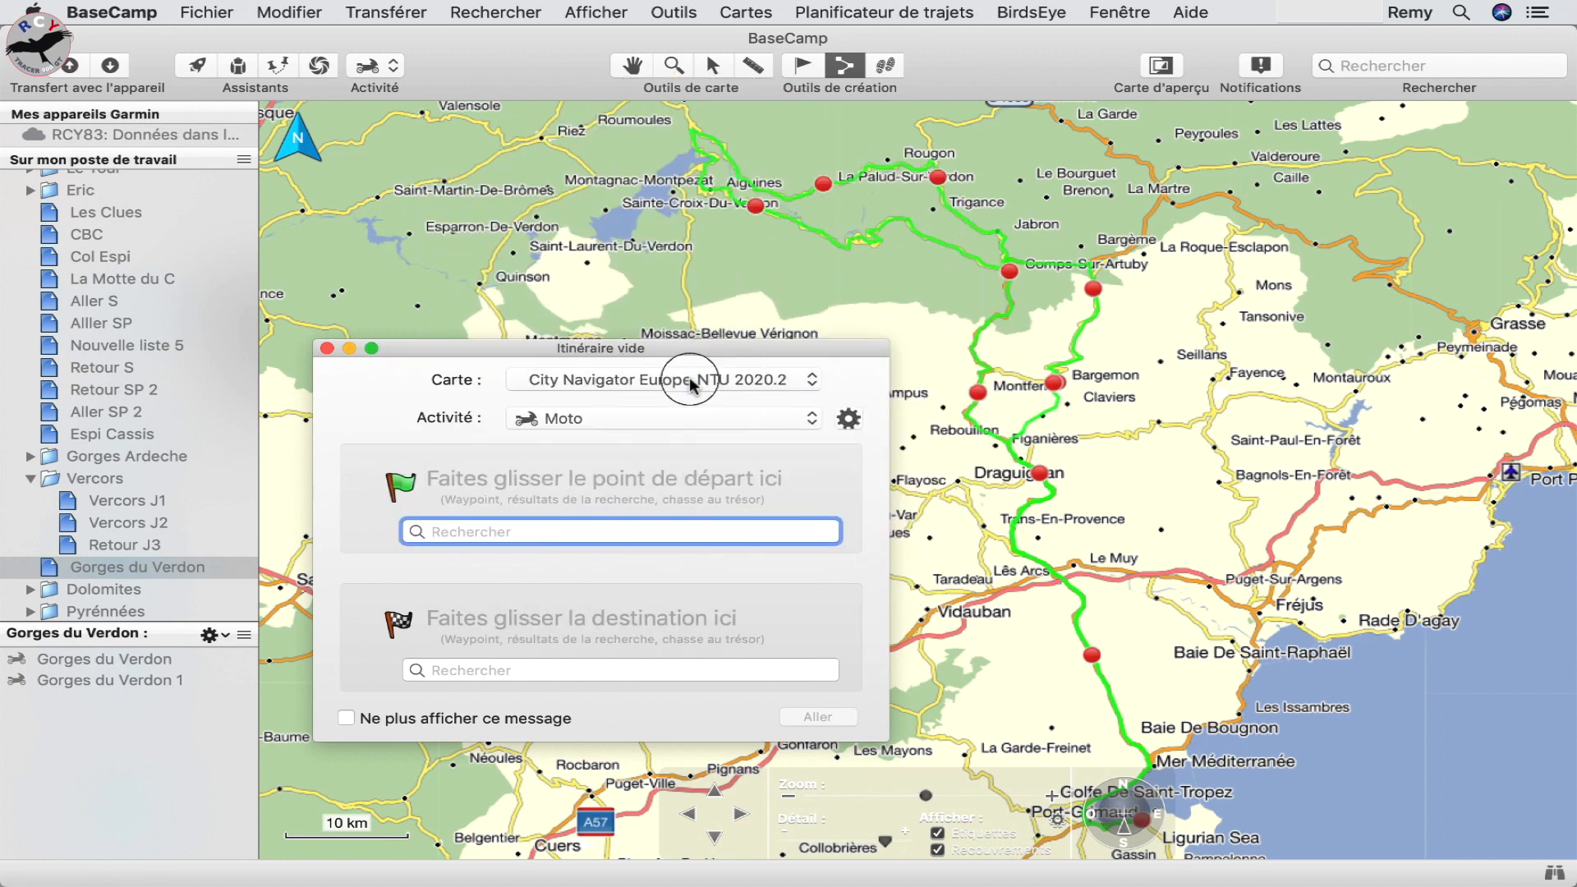
click(325, 348)
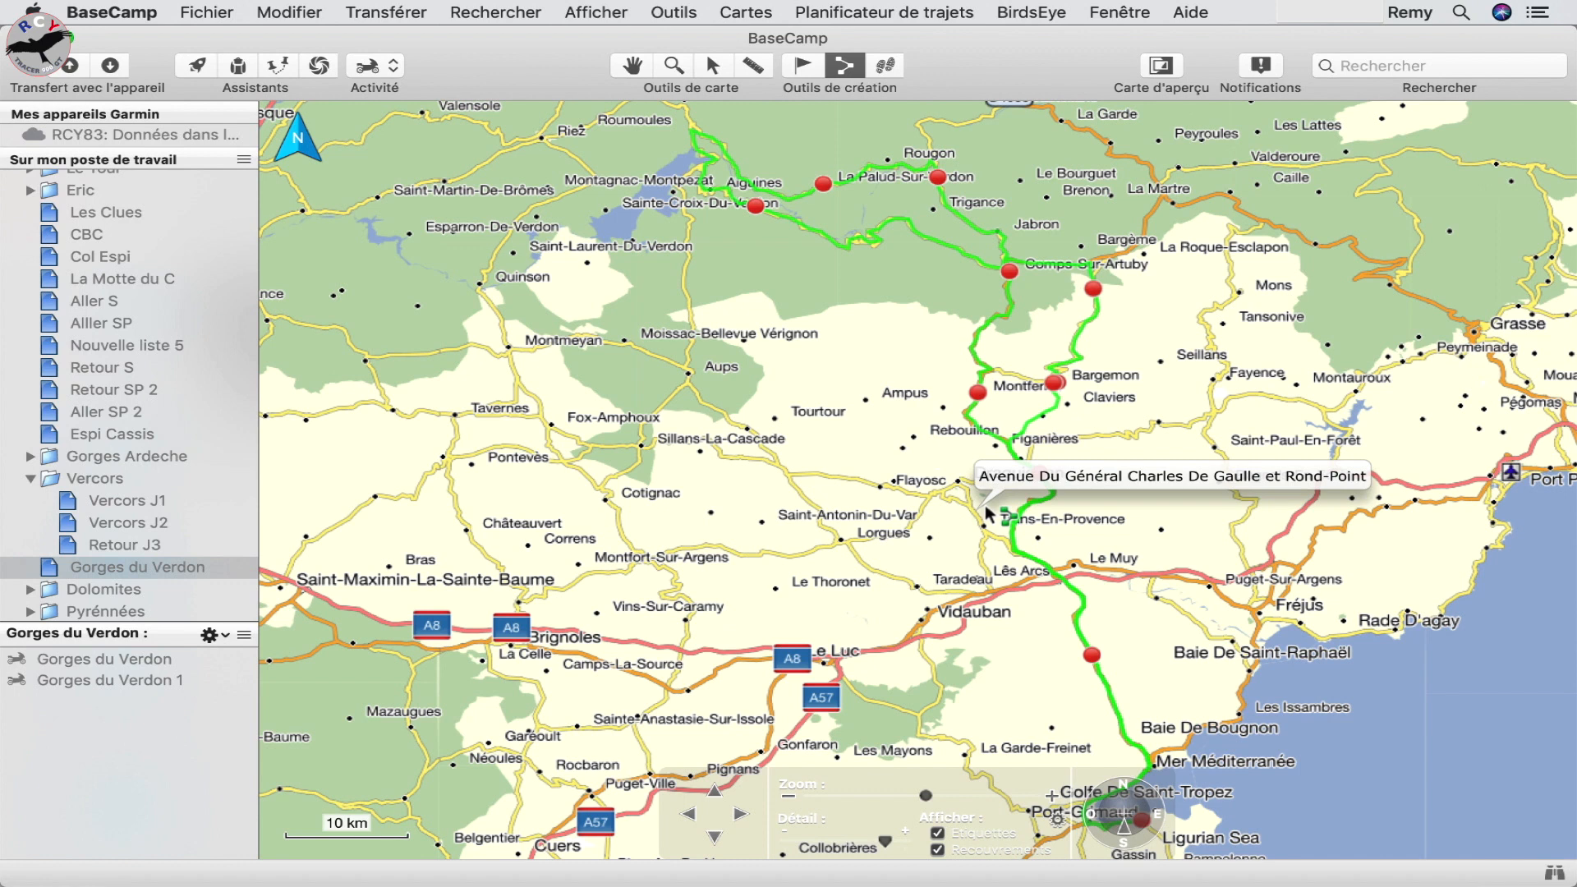
Begin the new route at the existing Montferrat waypoint and plot it through Ampus and Le Flayosouet
scroll(988, 514, up, 4)
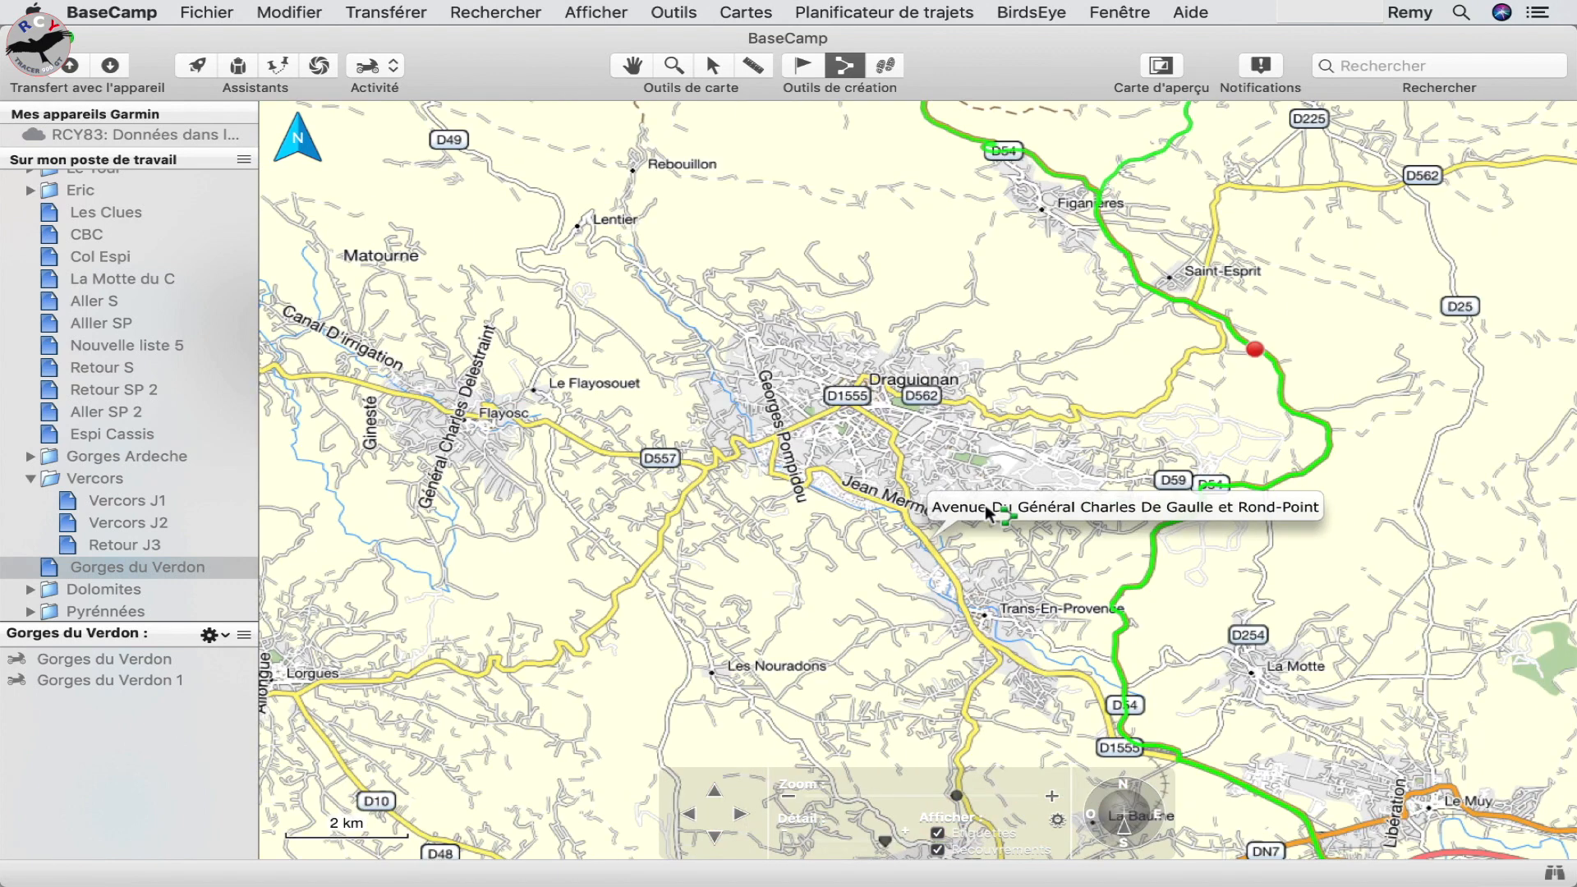
scroll(988, 514, down, 1)
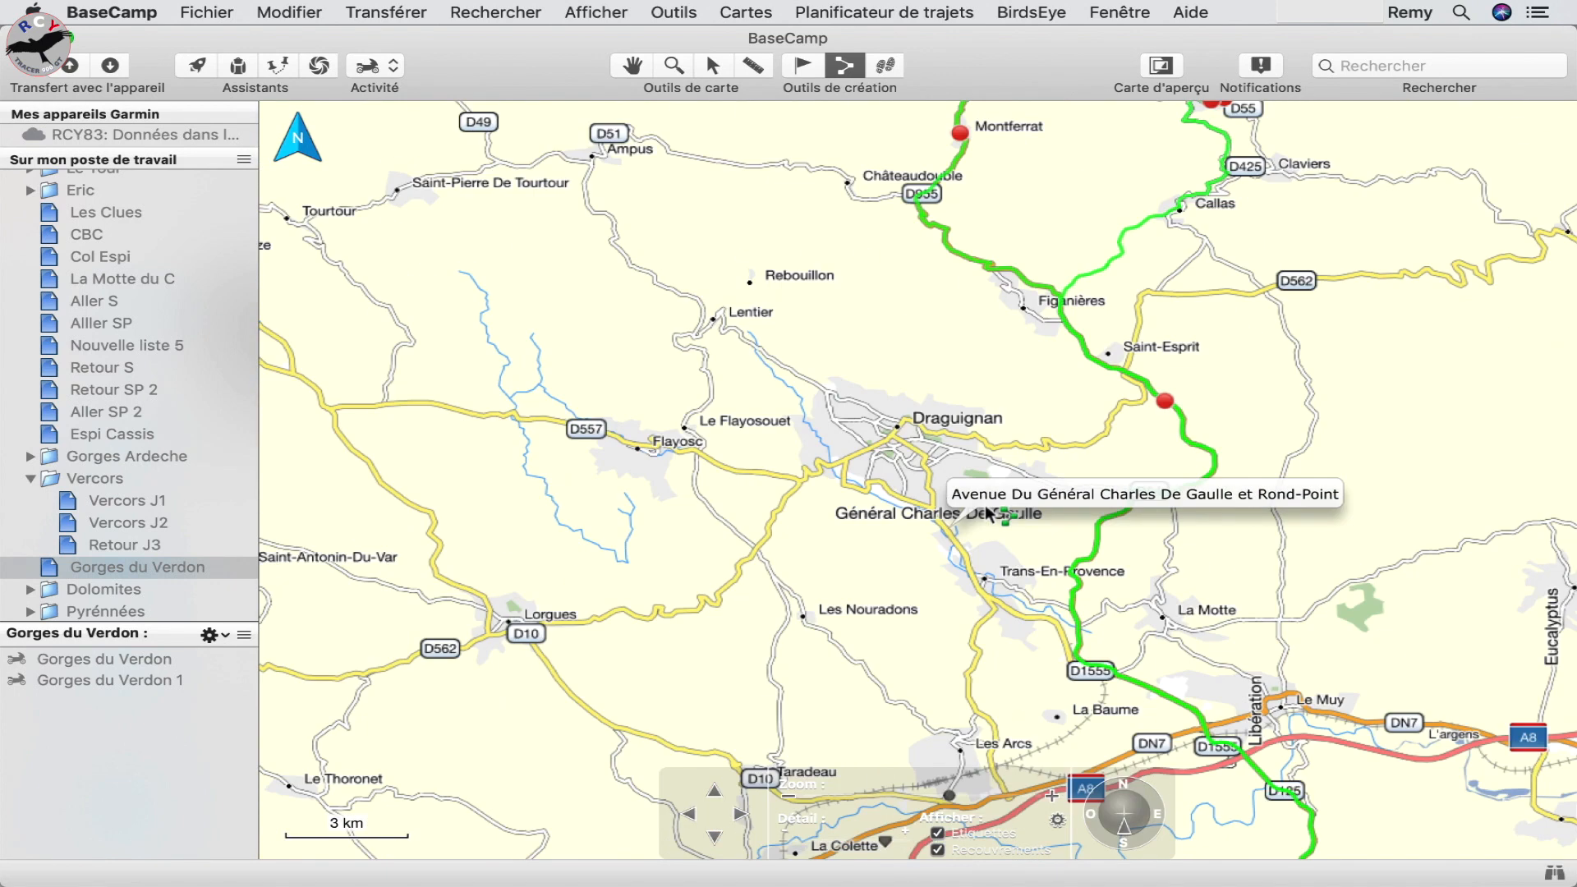
click(1140, 429)
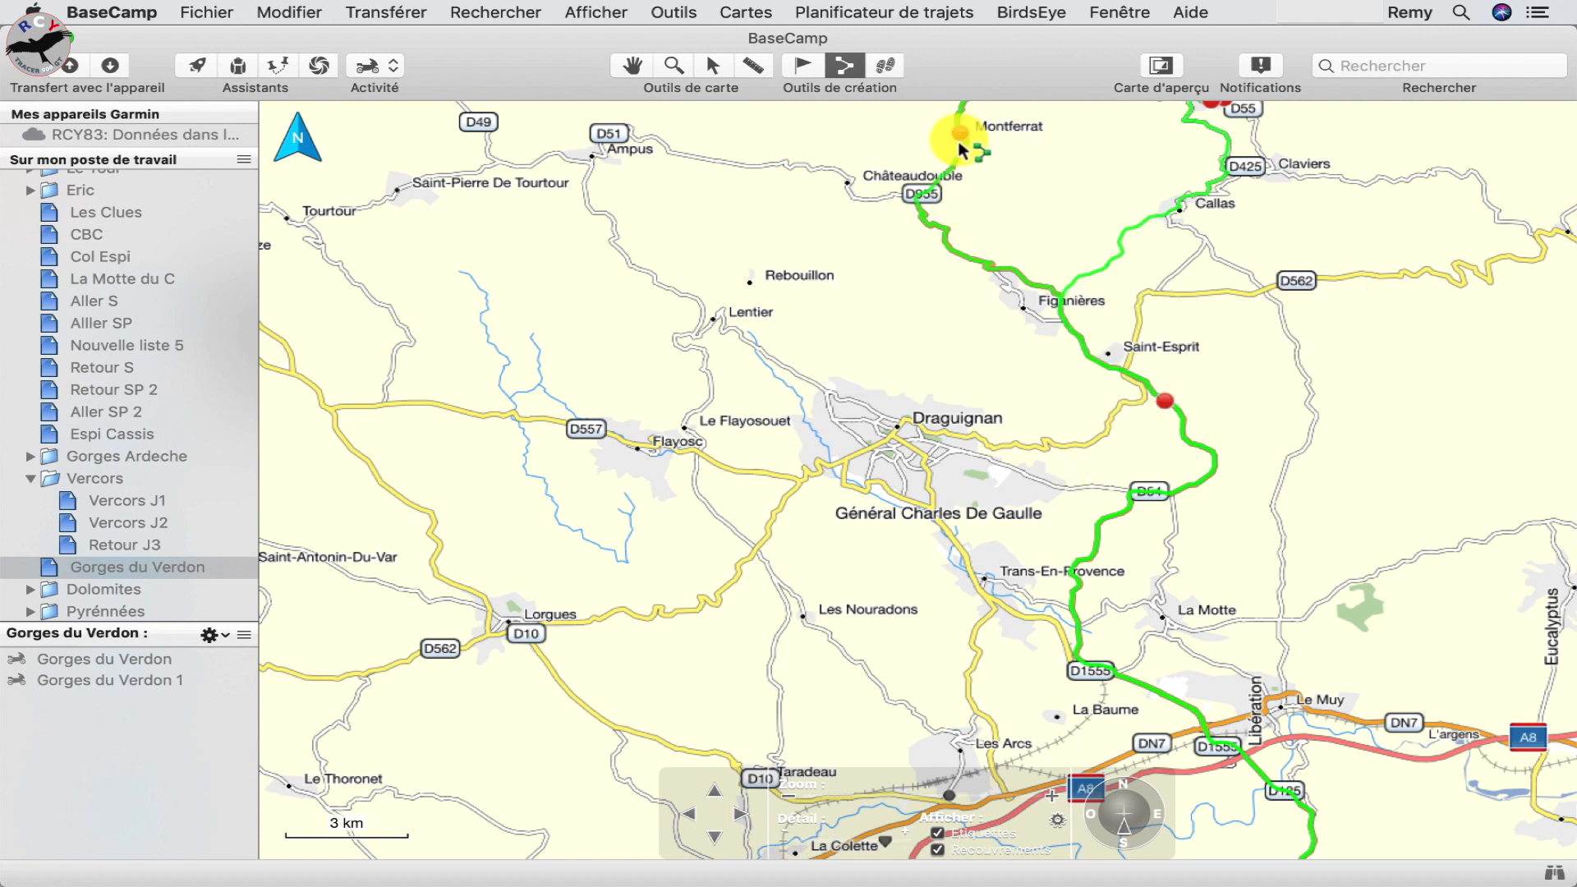
mouse_move(959, 136)
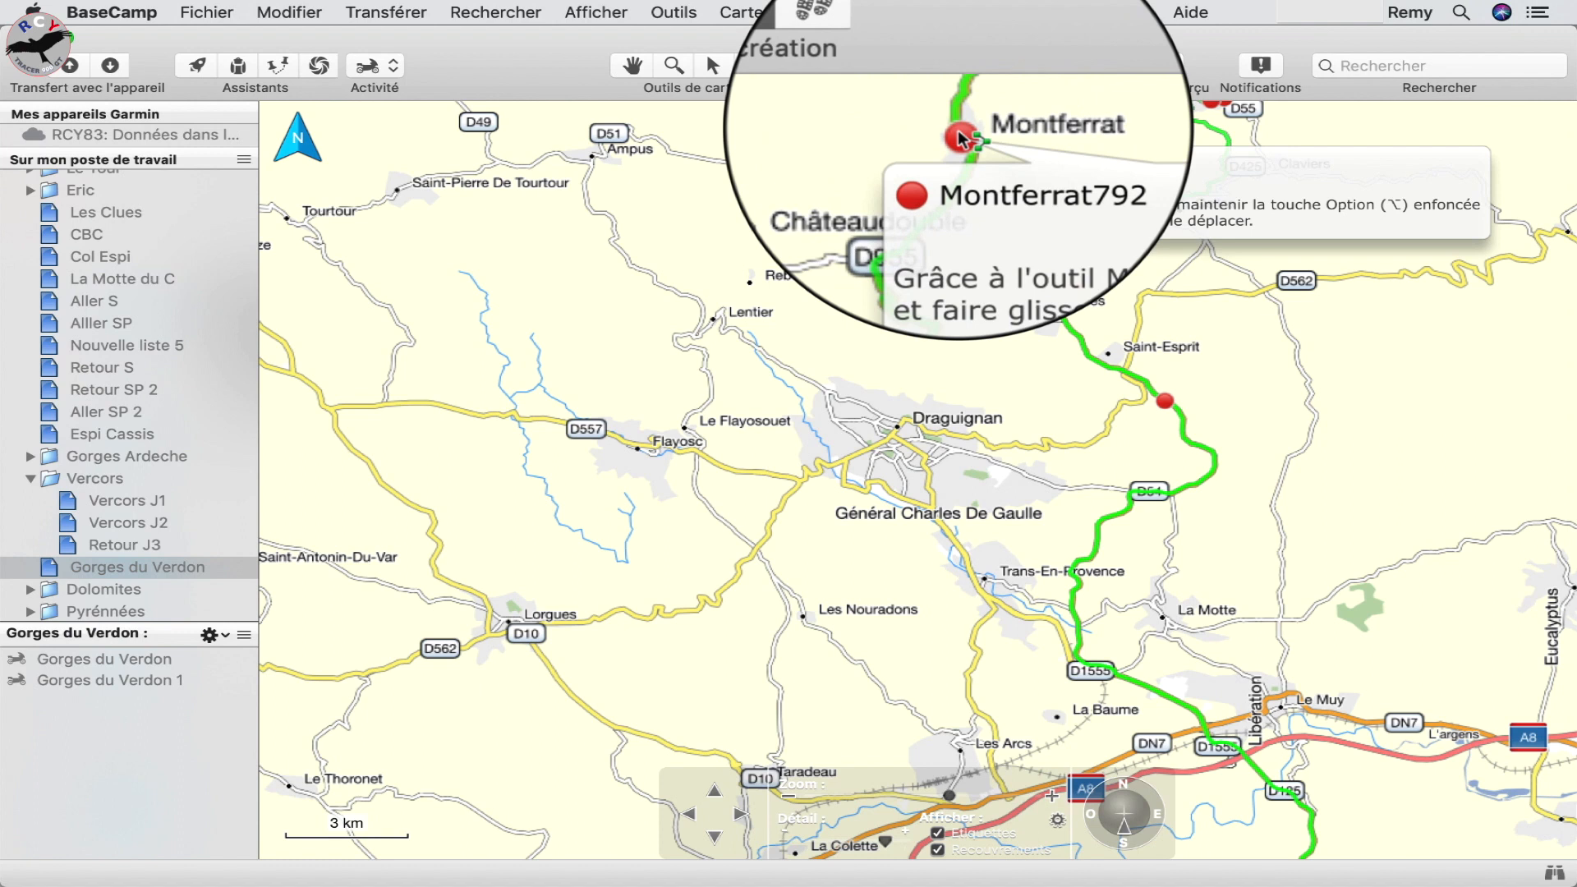
click(959, 133)
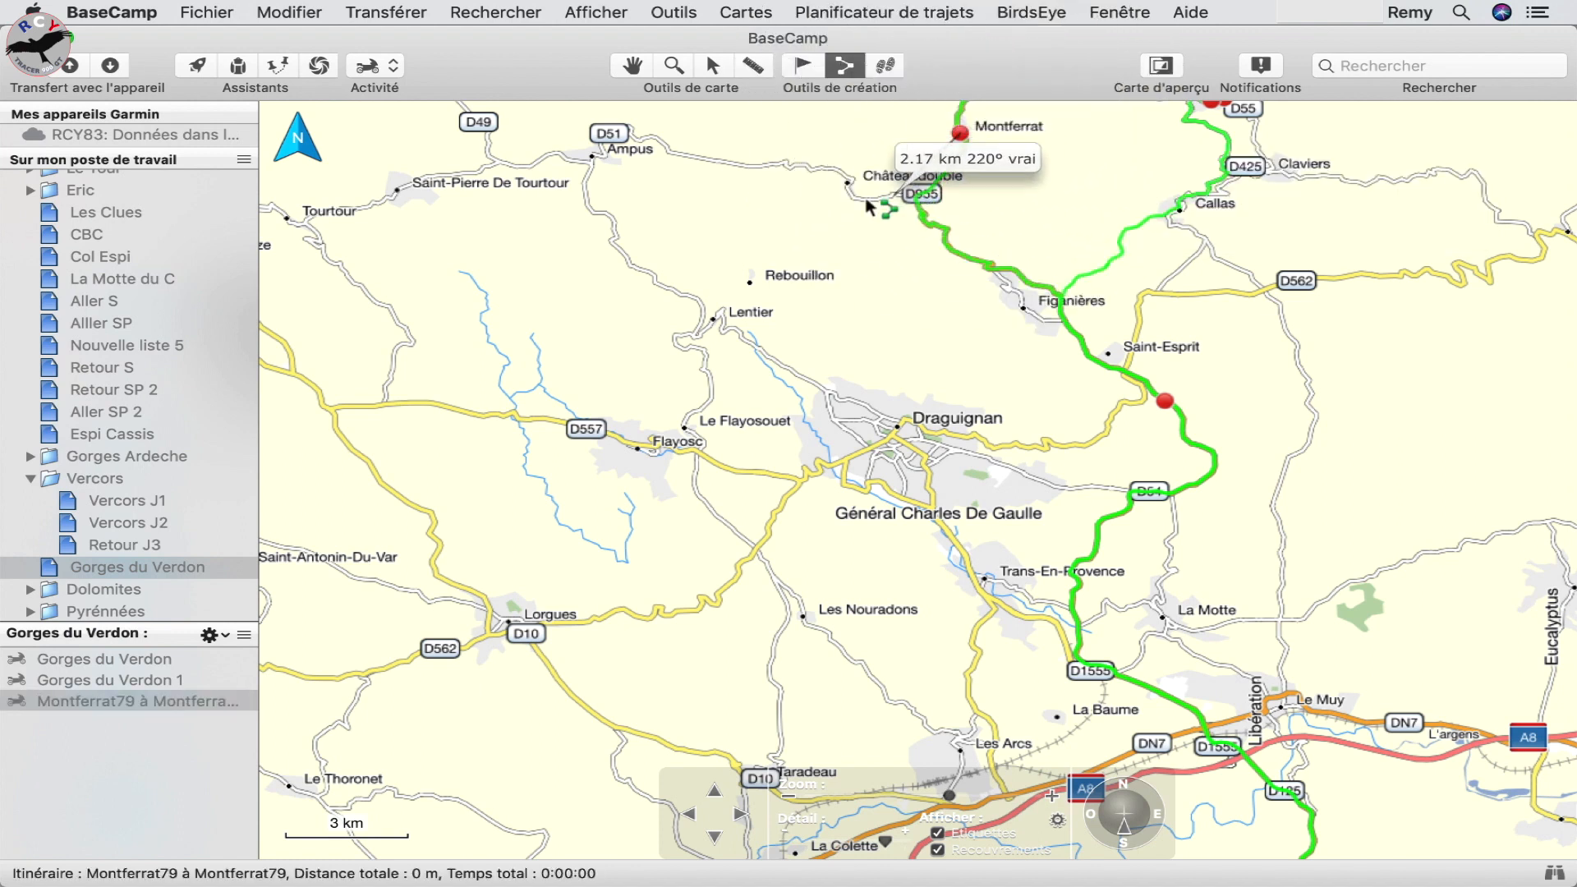
click(629, 138)
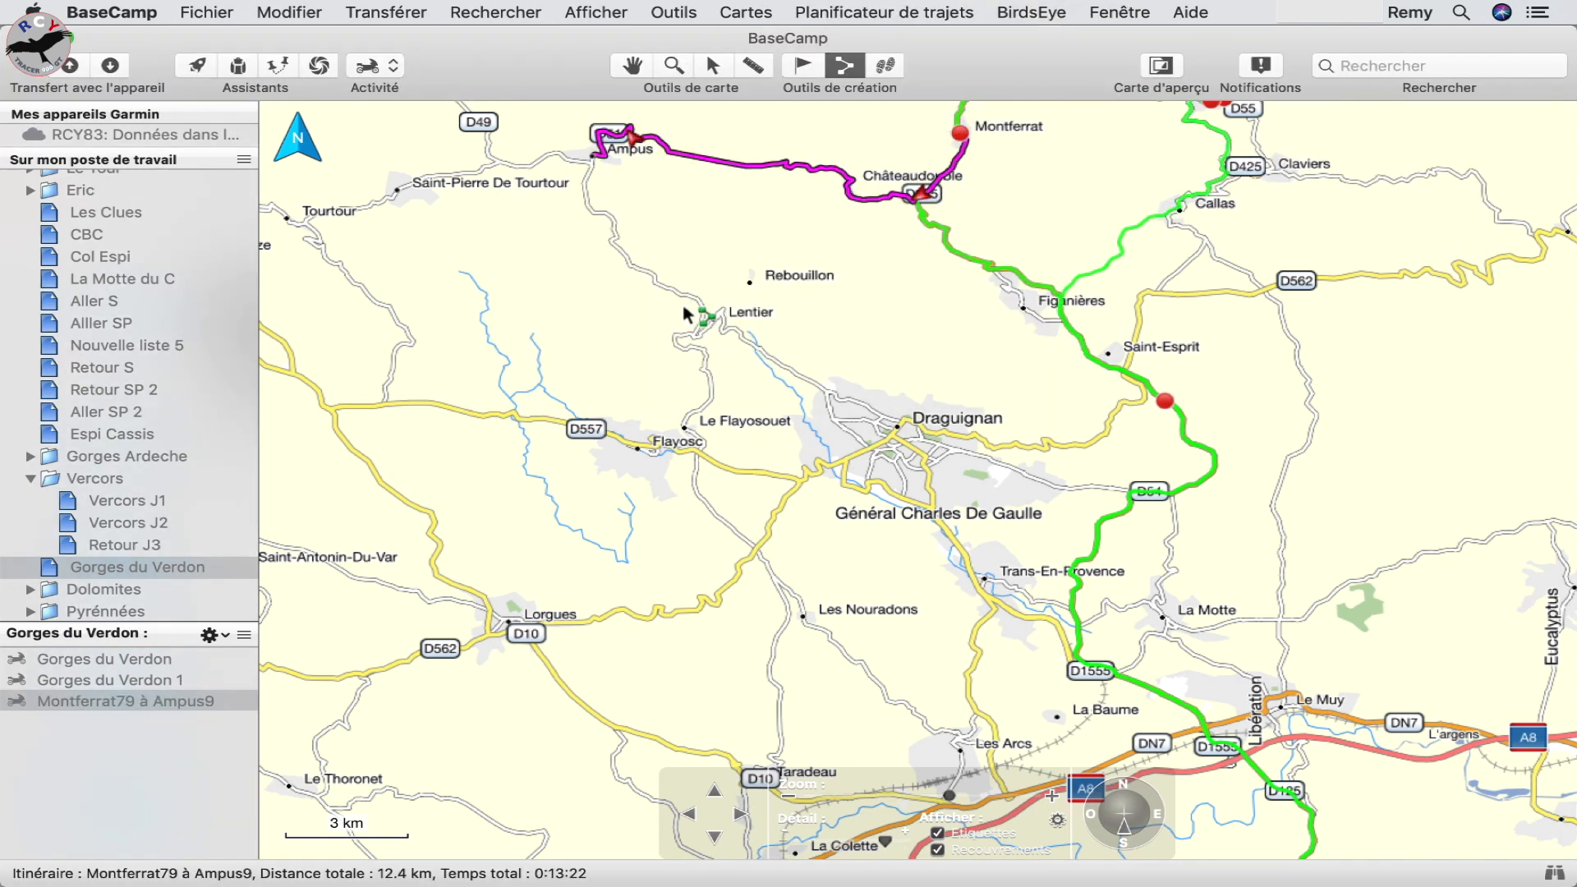
click(683, 425)
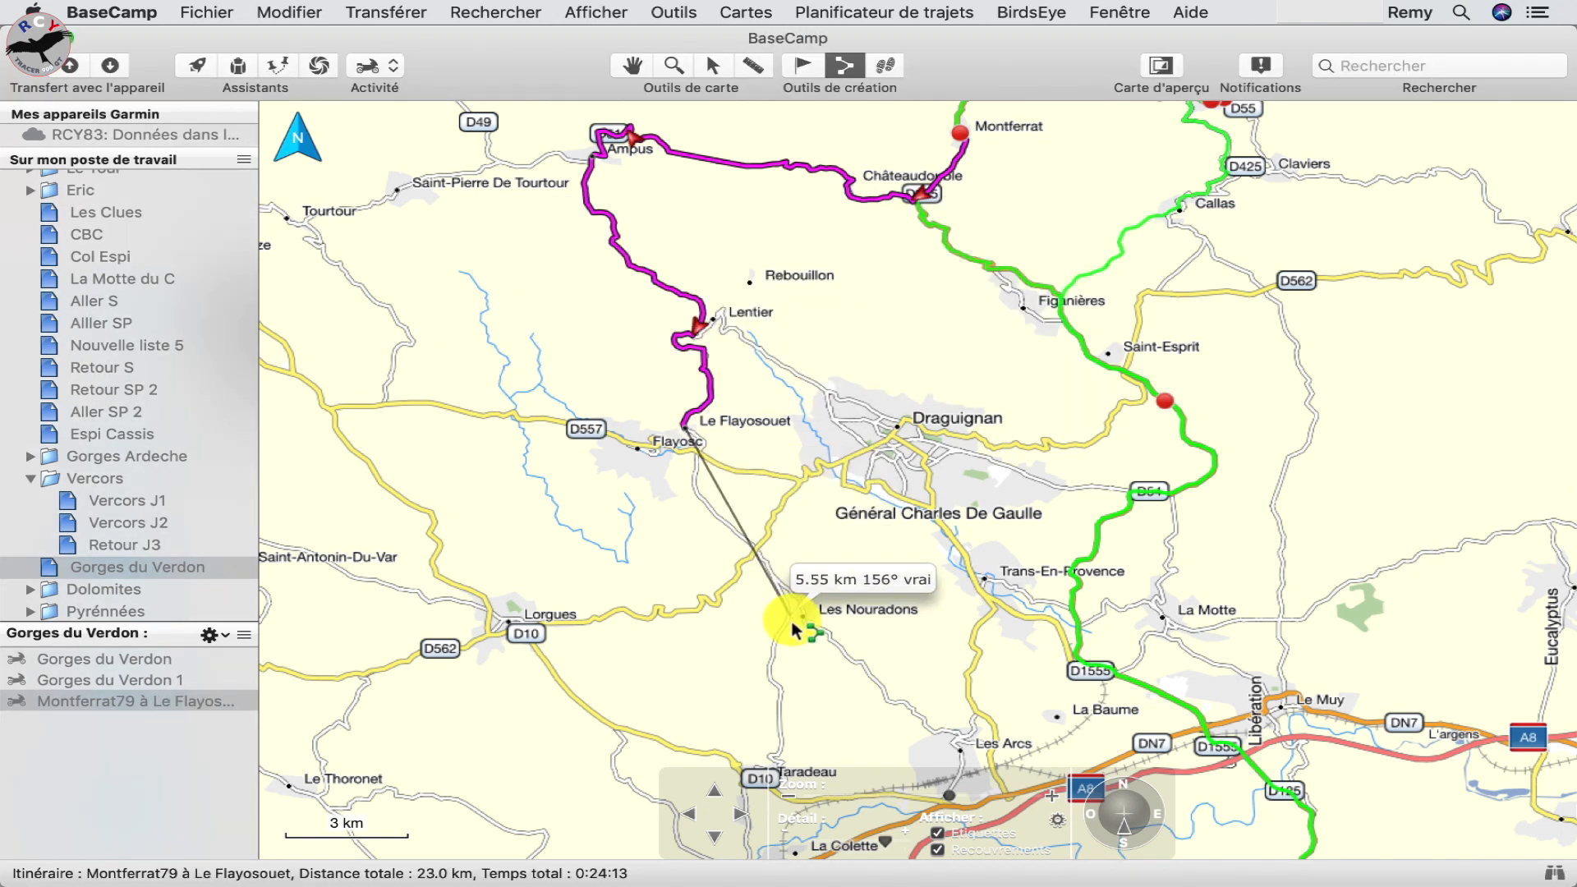
Extend the new route south through Taradeau and La Garde-Freinet
click(712, 834)
click(713, 835)
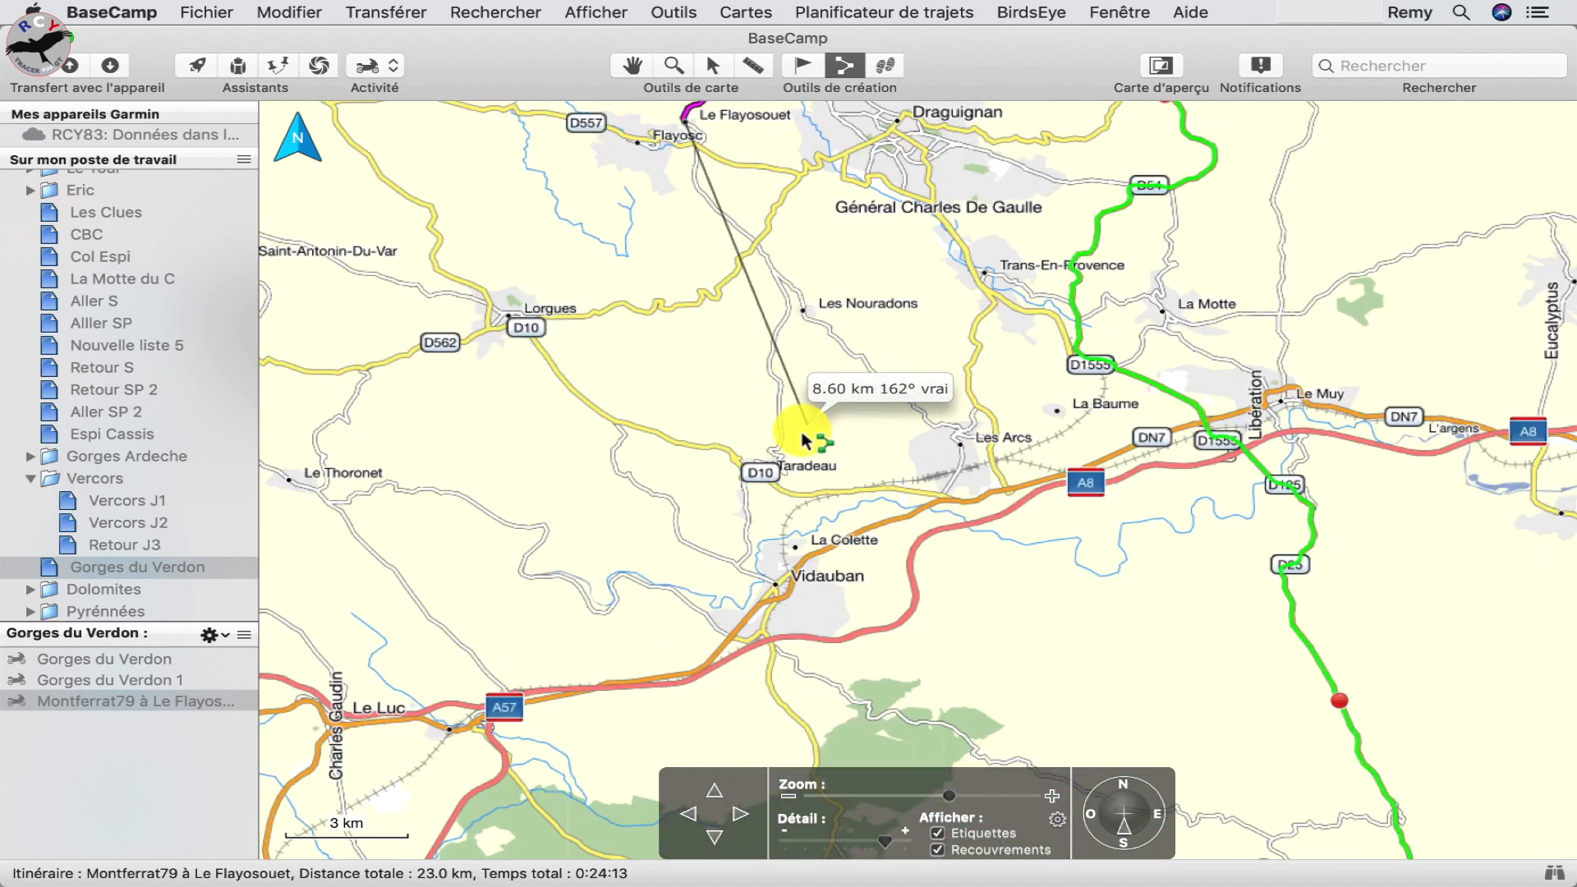
scroll(776, 464, up, 2)
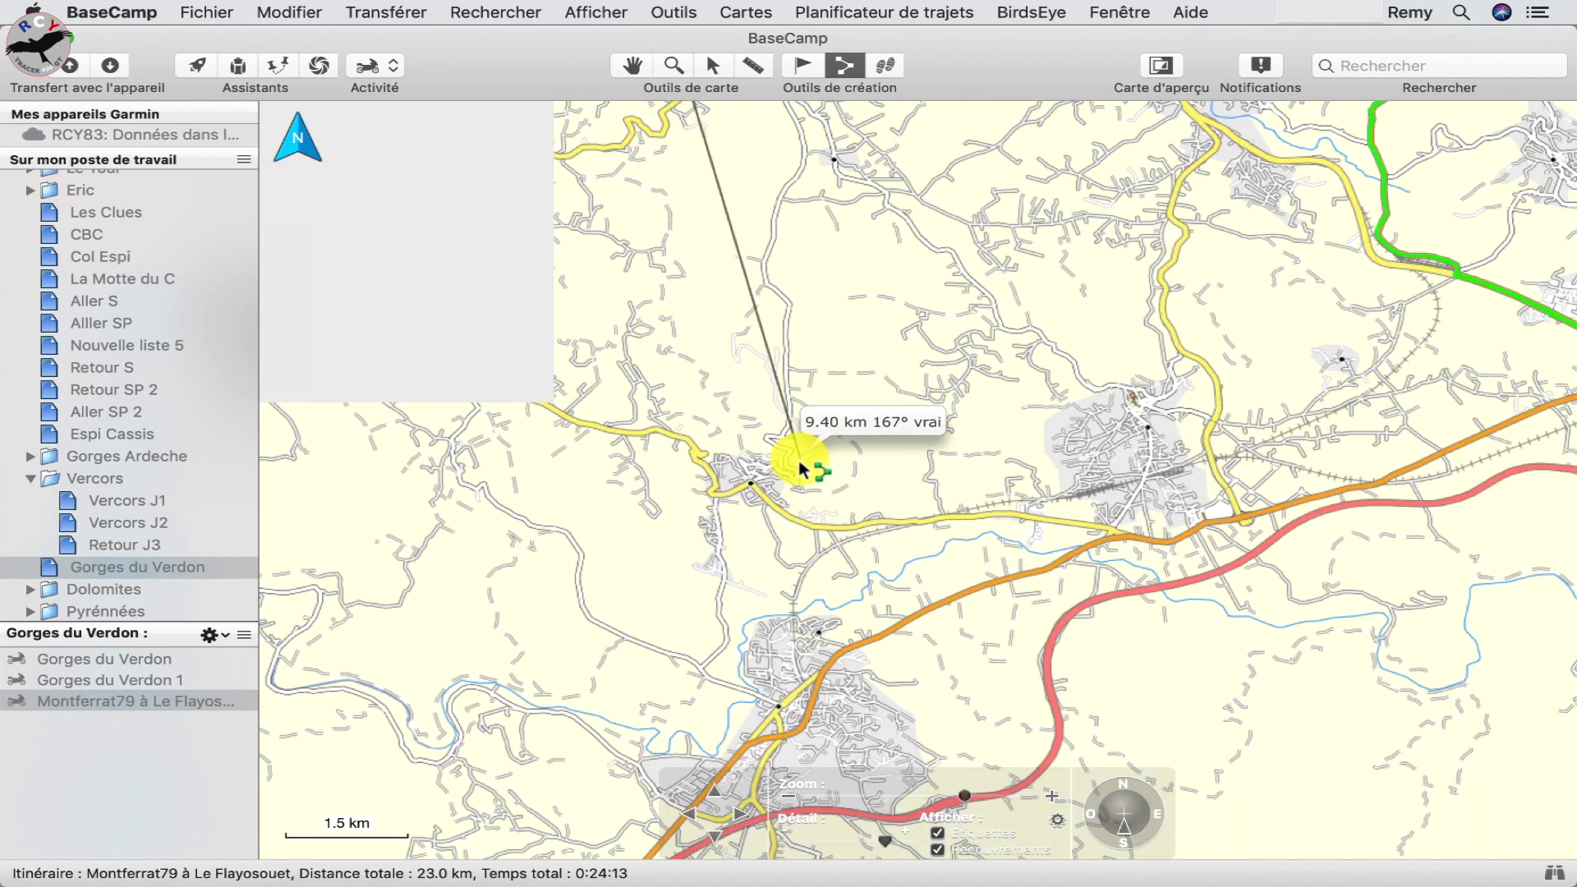
click(752, 478)
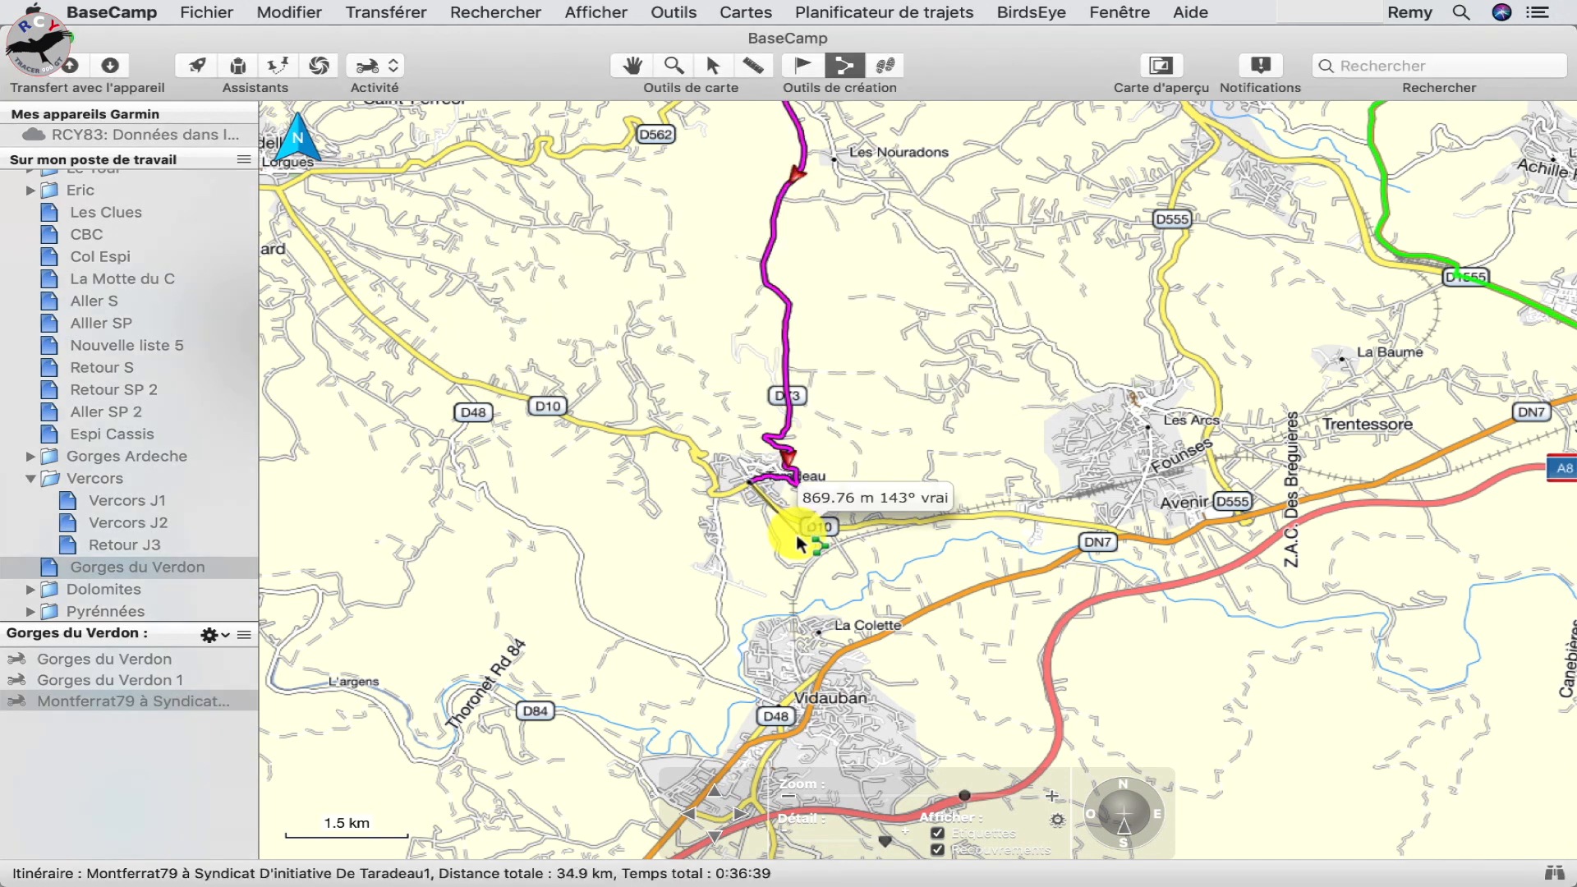
scroll(797, 537, down, 3)
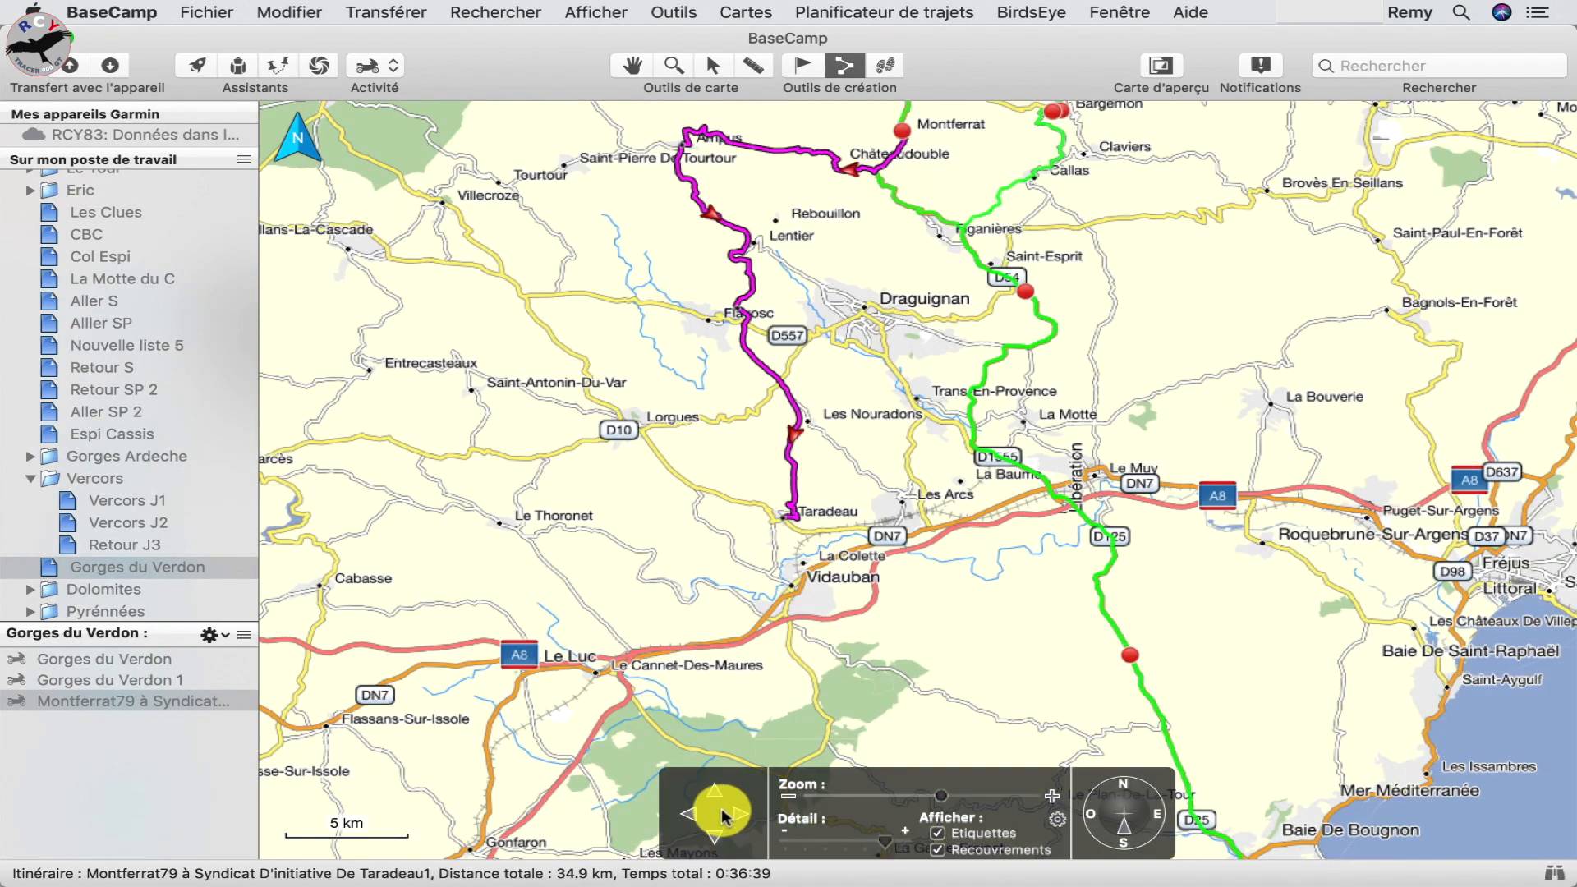
click(716, 834)
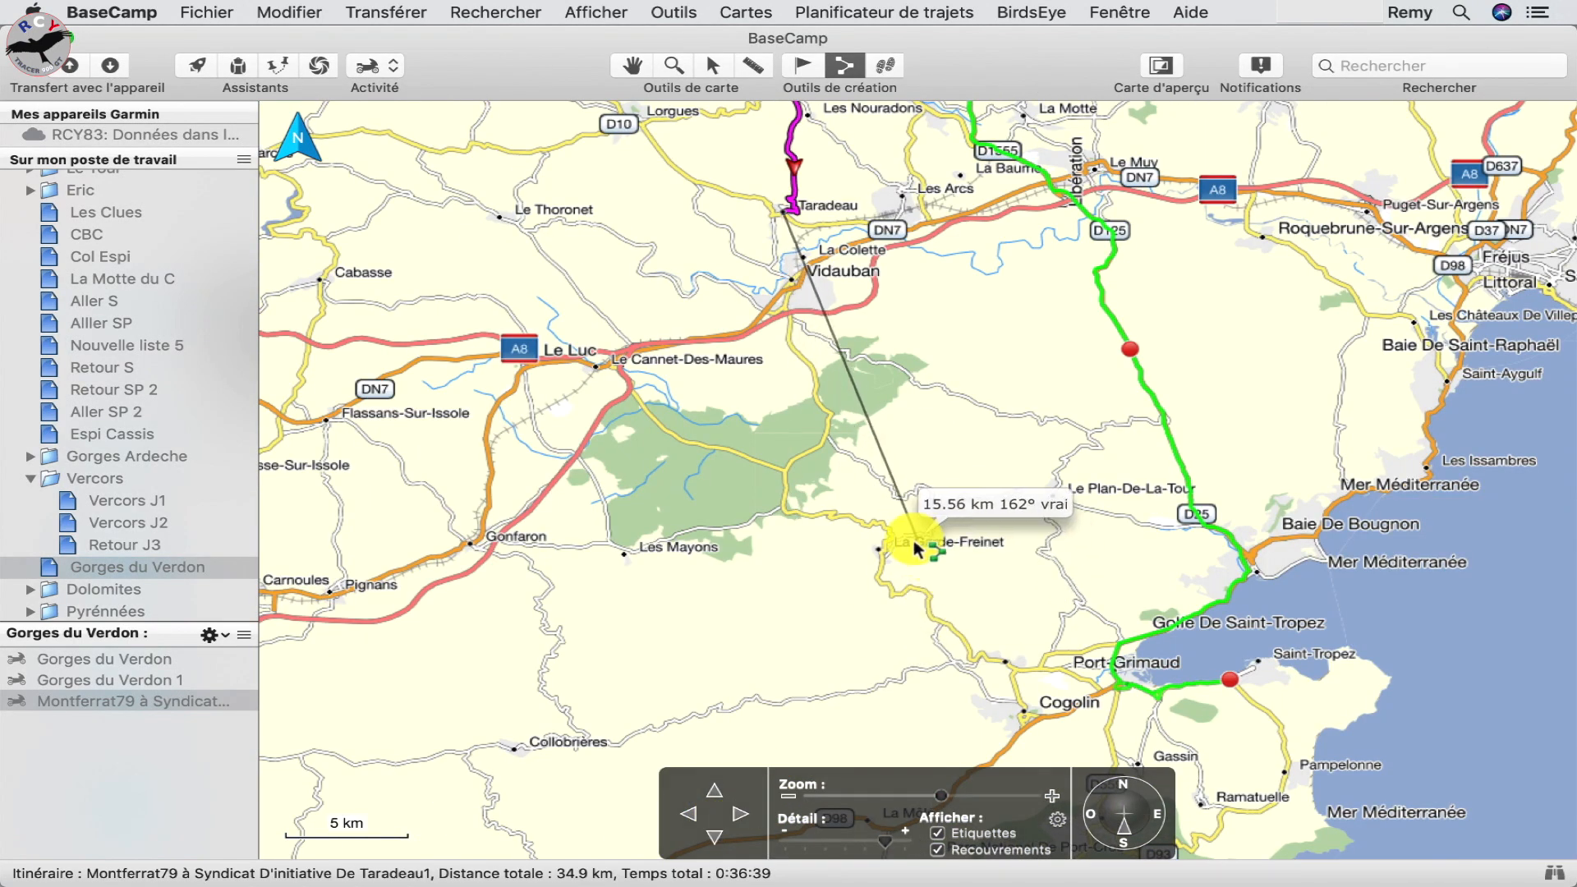
click(877, 559)
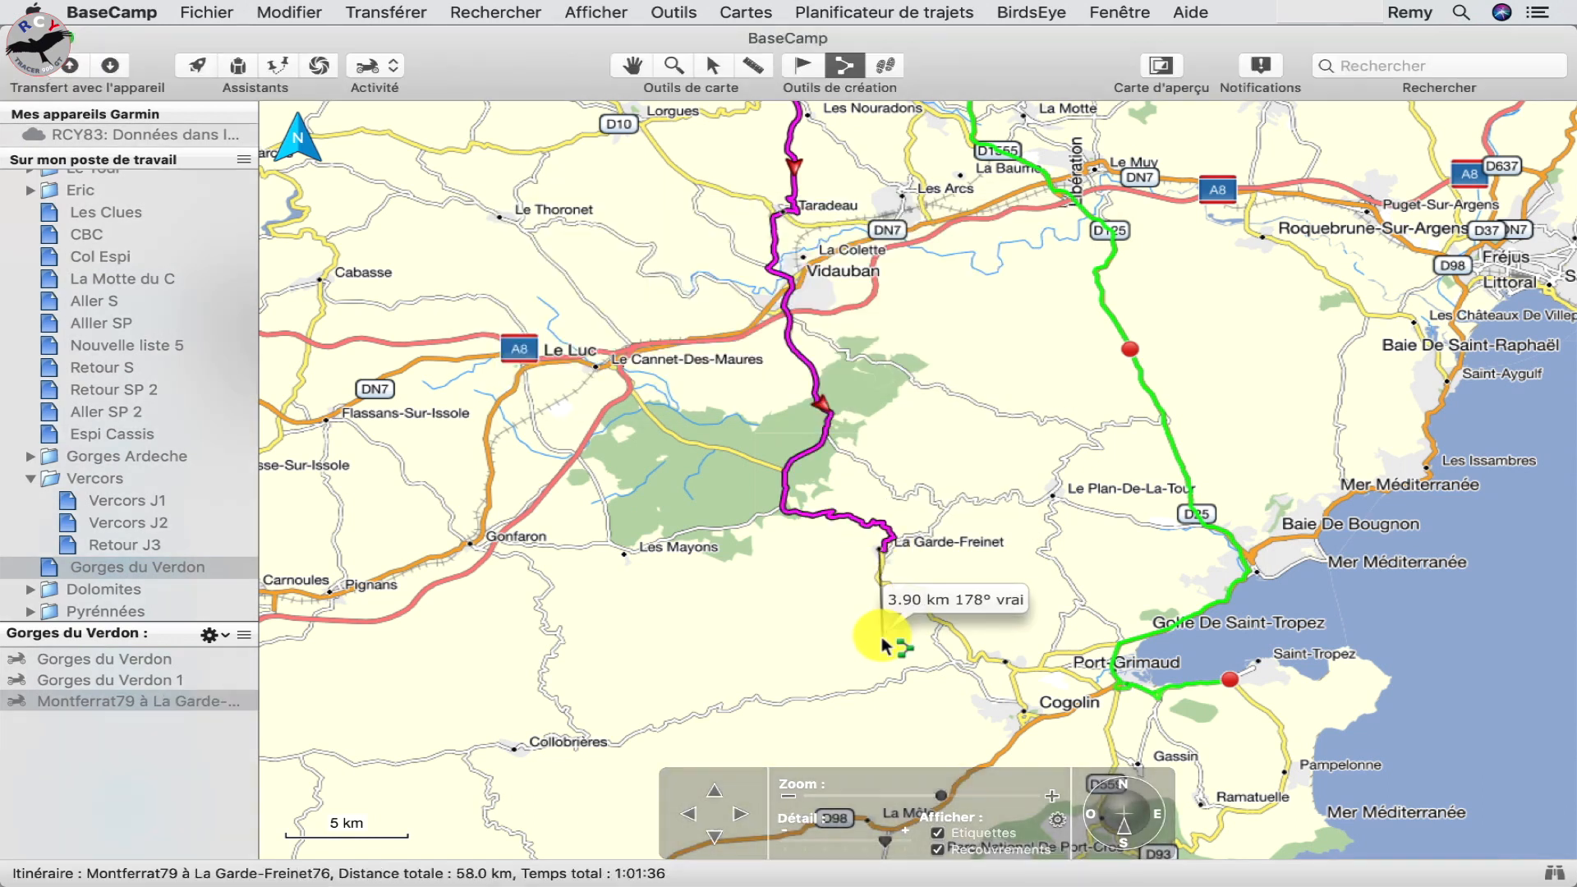
End the new route at the existing Route Des Plages waypoint near Saint-Tropez and switch back to the Hand tool
click(714, 836)
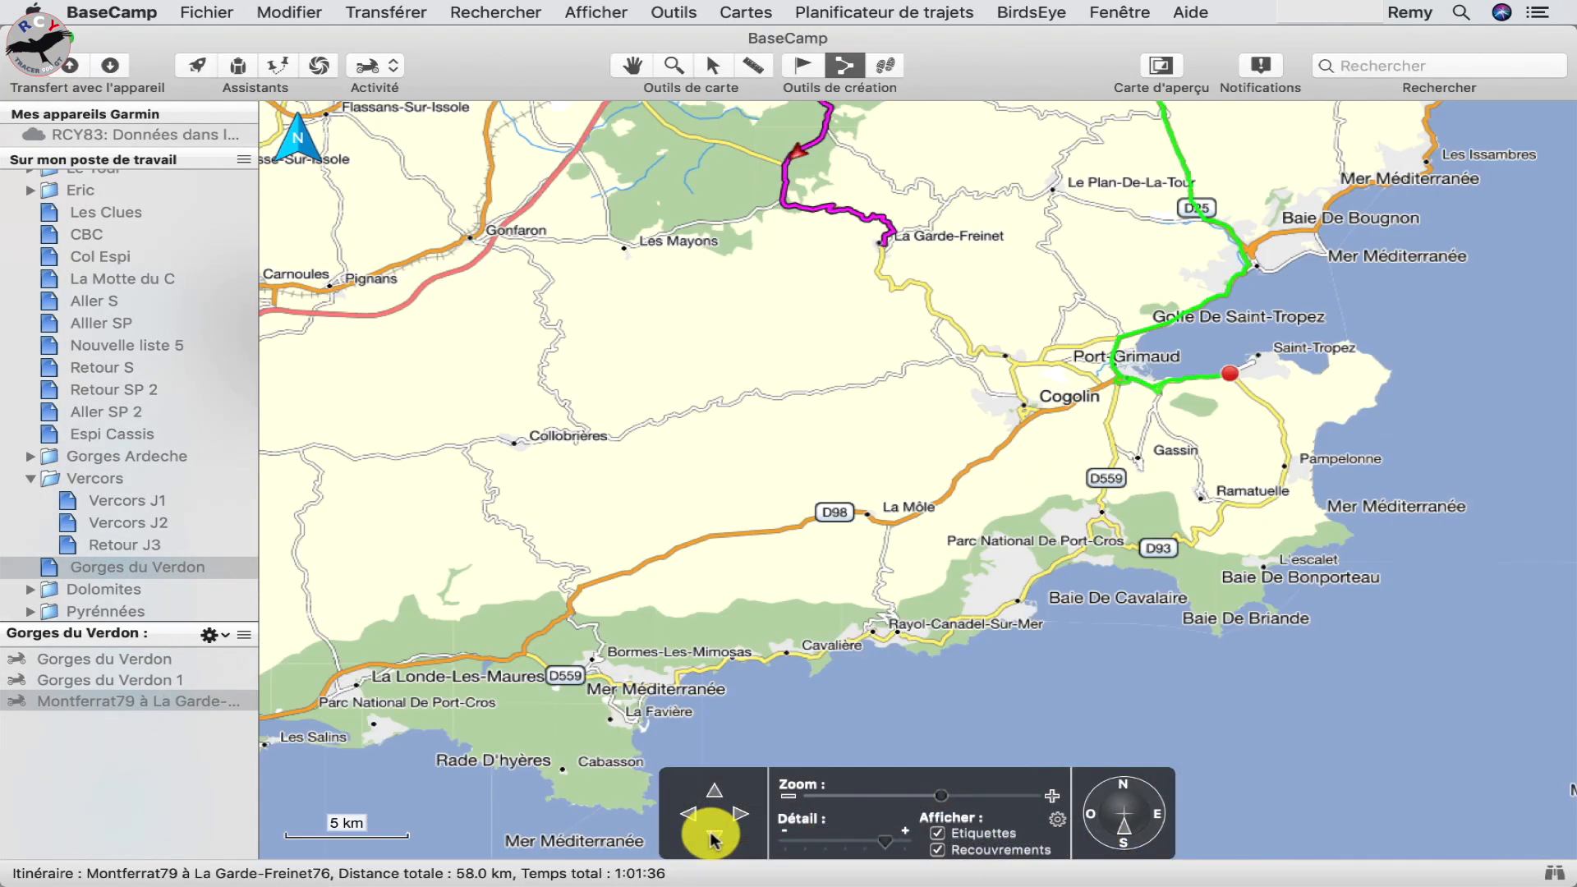
click(1231, 377)
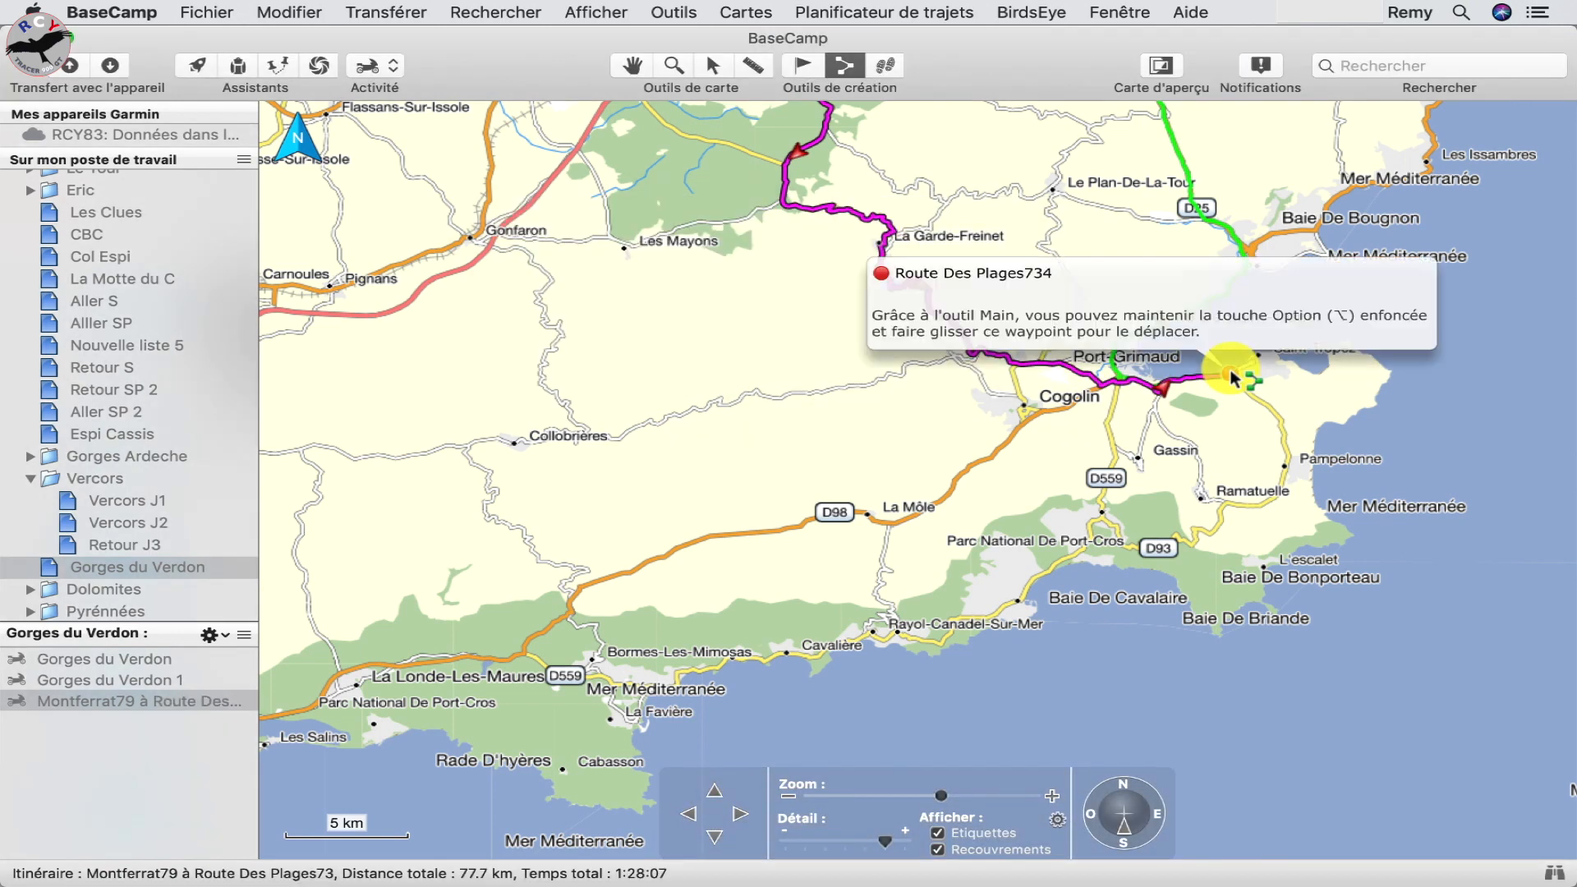
click(631, 67)
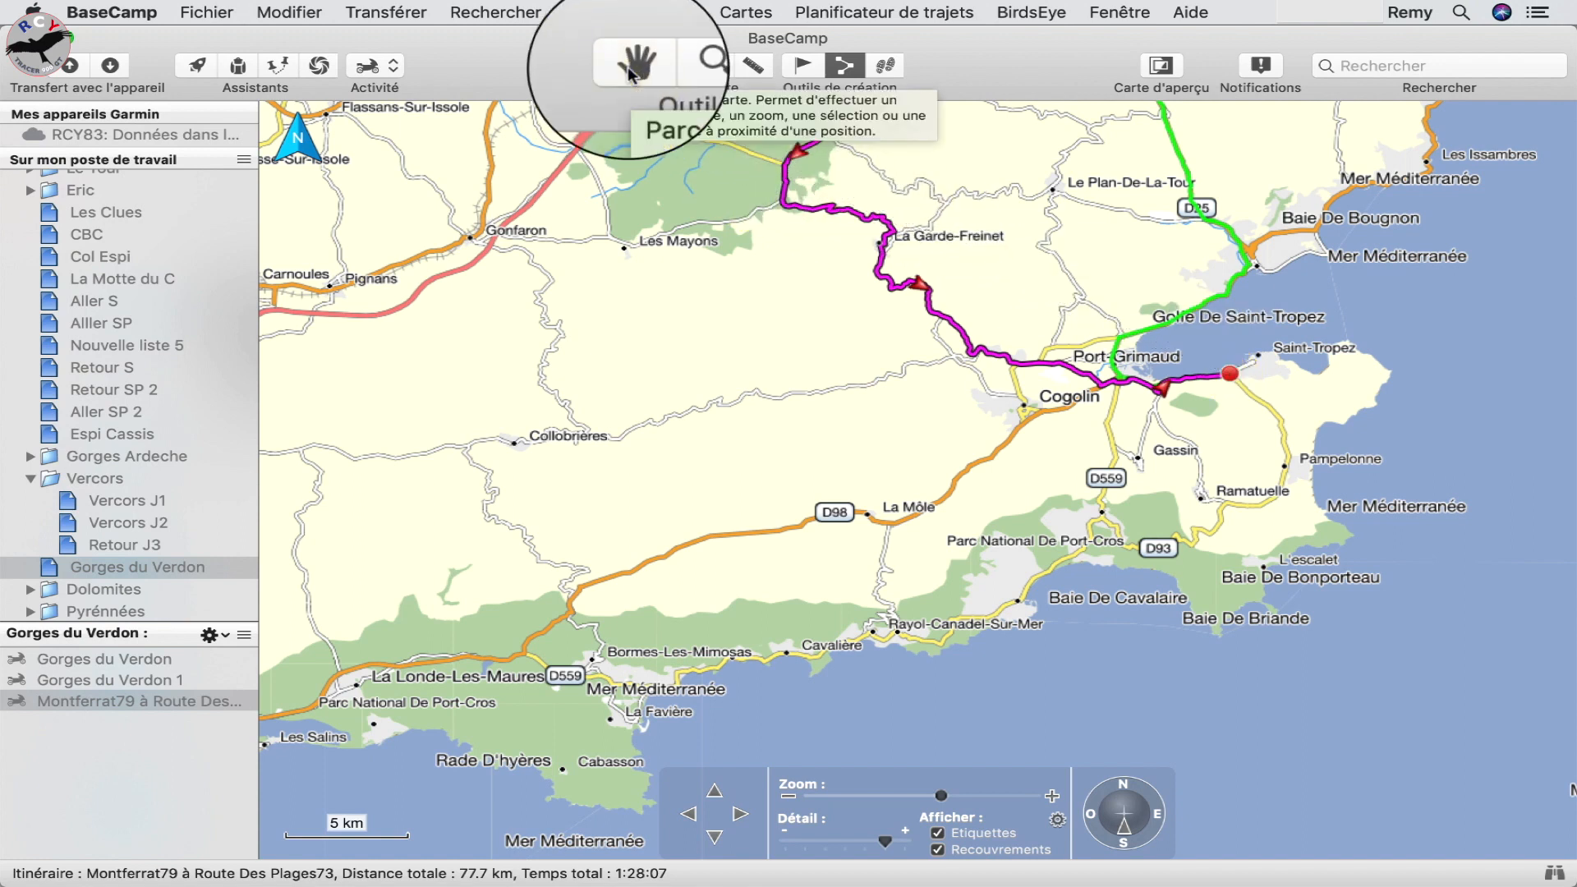
click(631, 70)
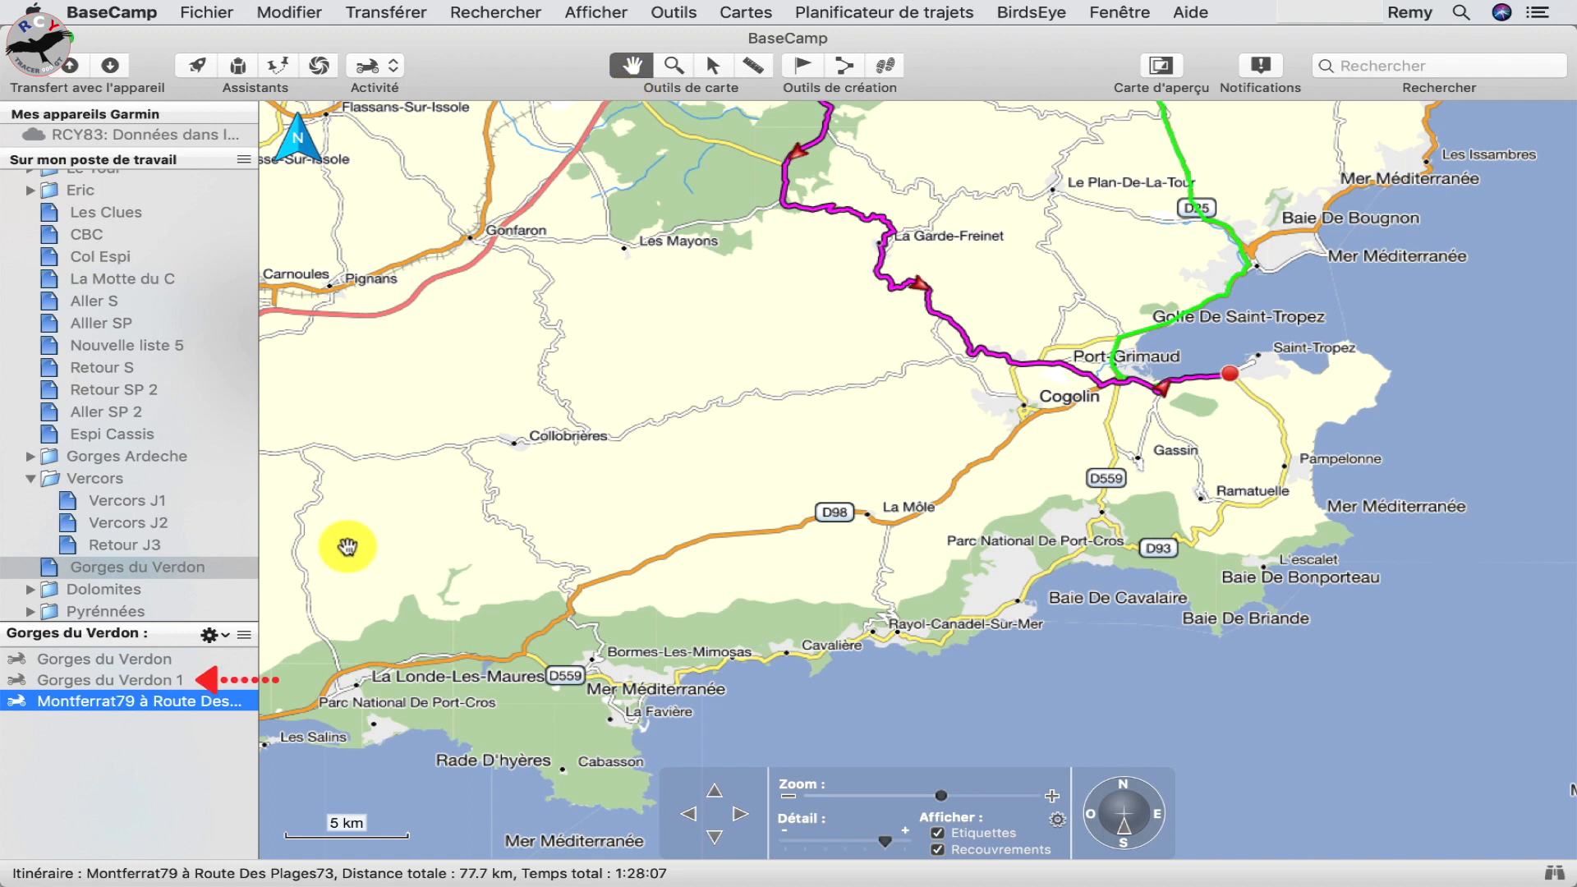
Open the stages of Gorges du Verdon 1 and insert the new Montferrat to Route Des Plages route between Montferrat792 and Route Des Plages734
double_click(156, 684)
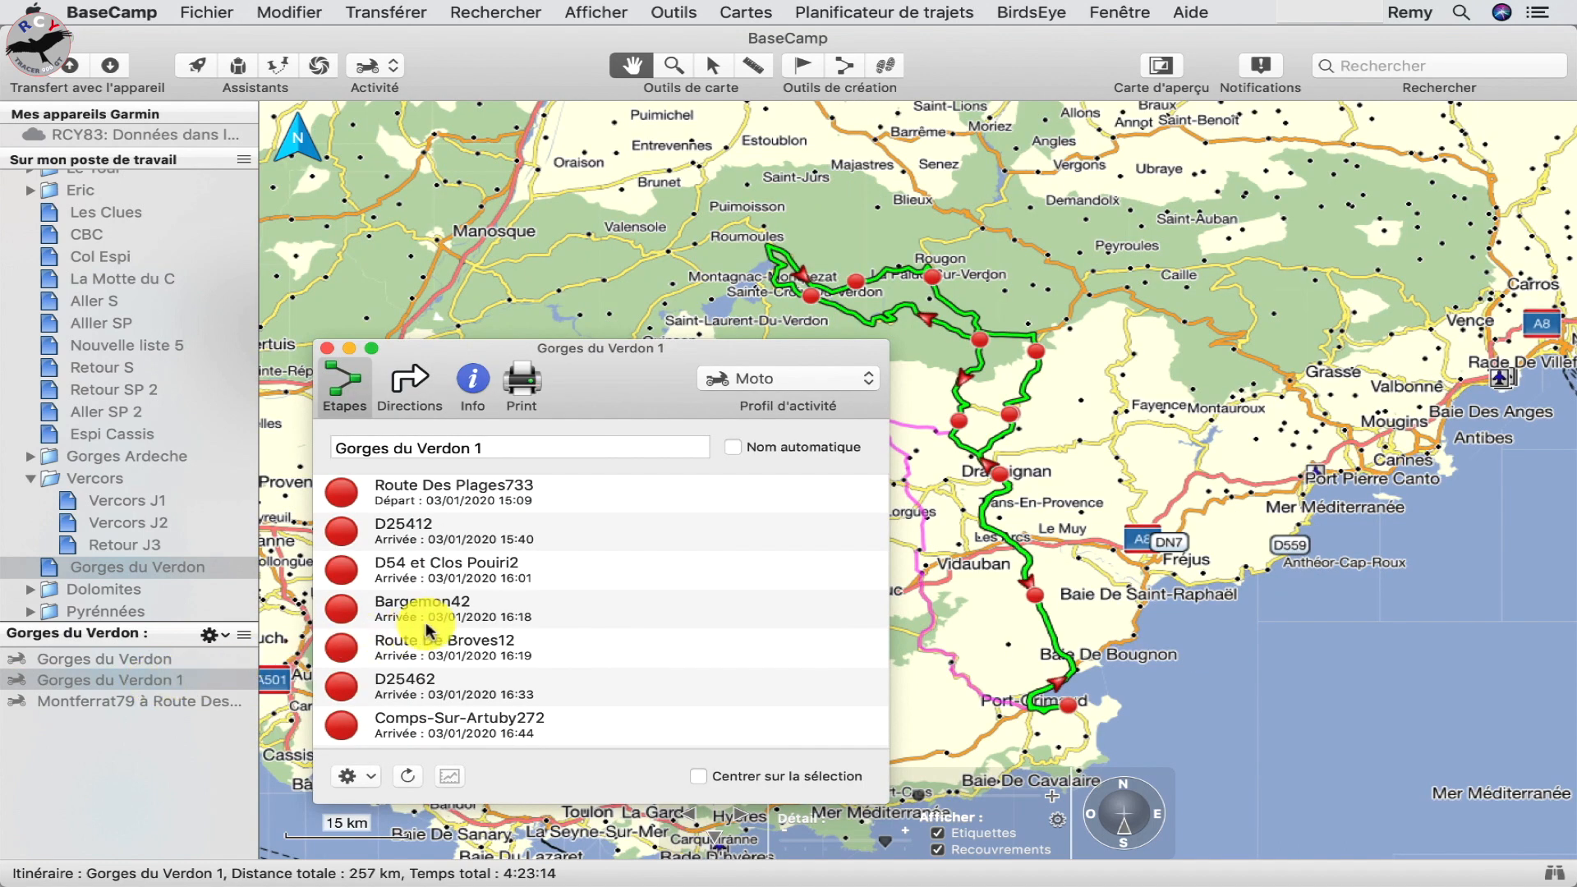
scroll(435, 624, down, 3)
scroll(438, 626, down, 5)
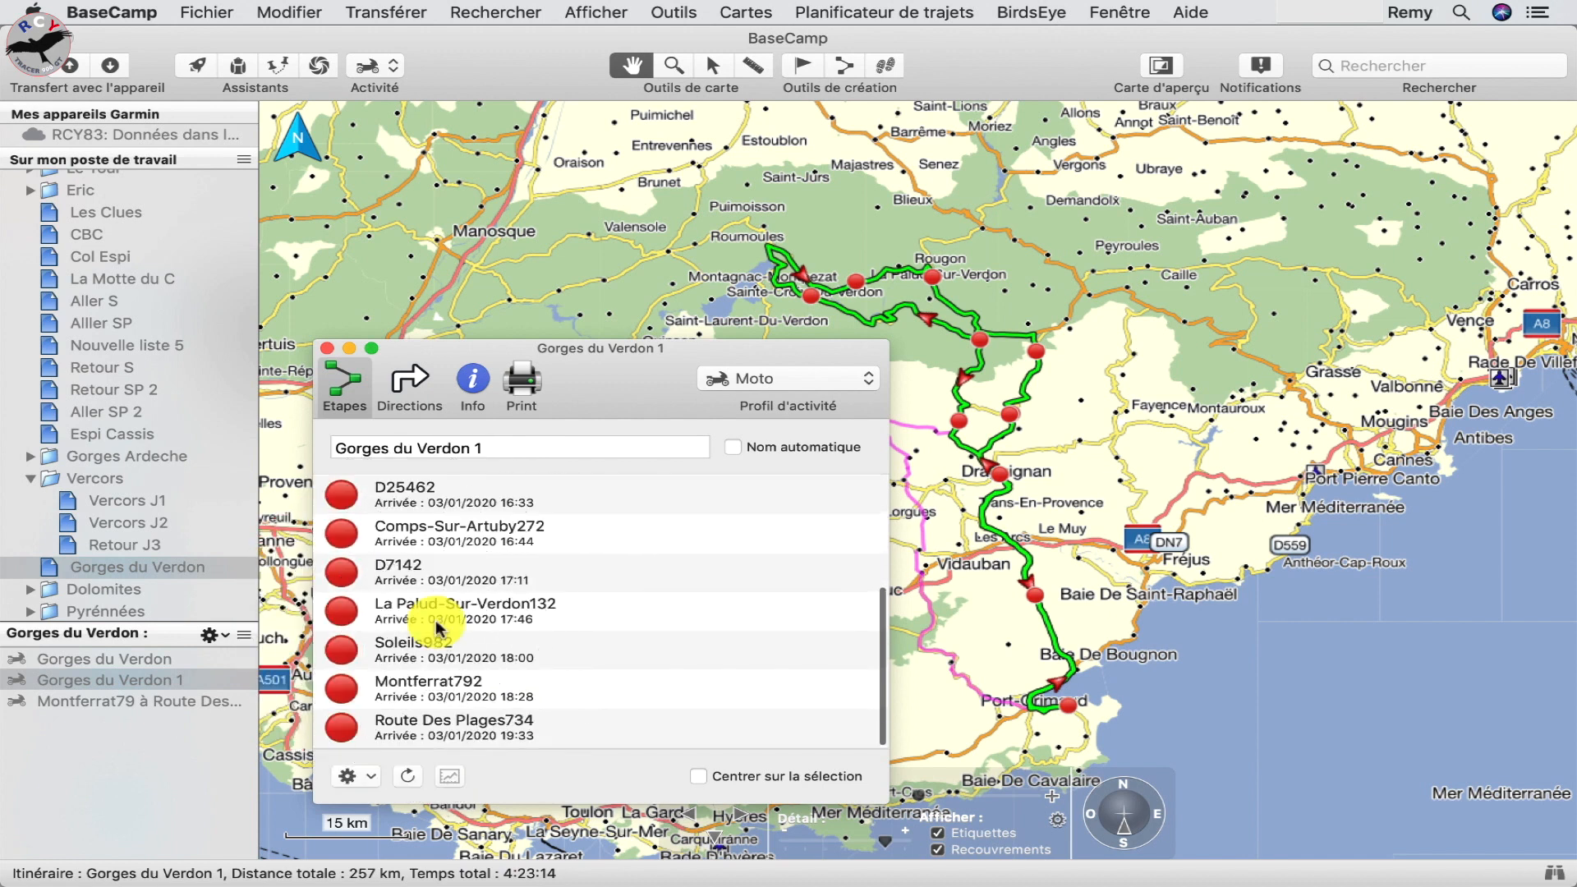
click(176, 680)
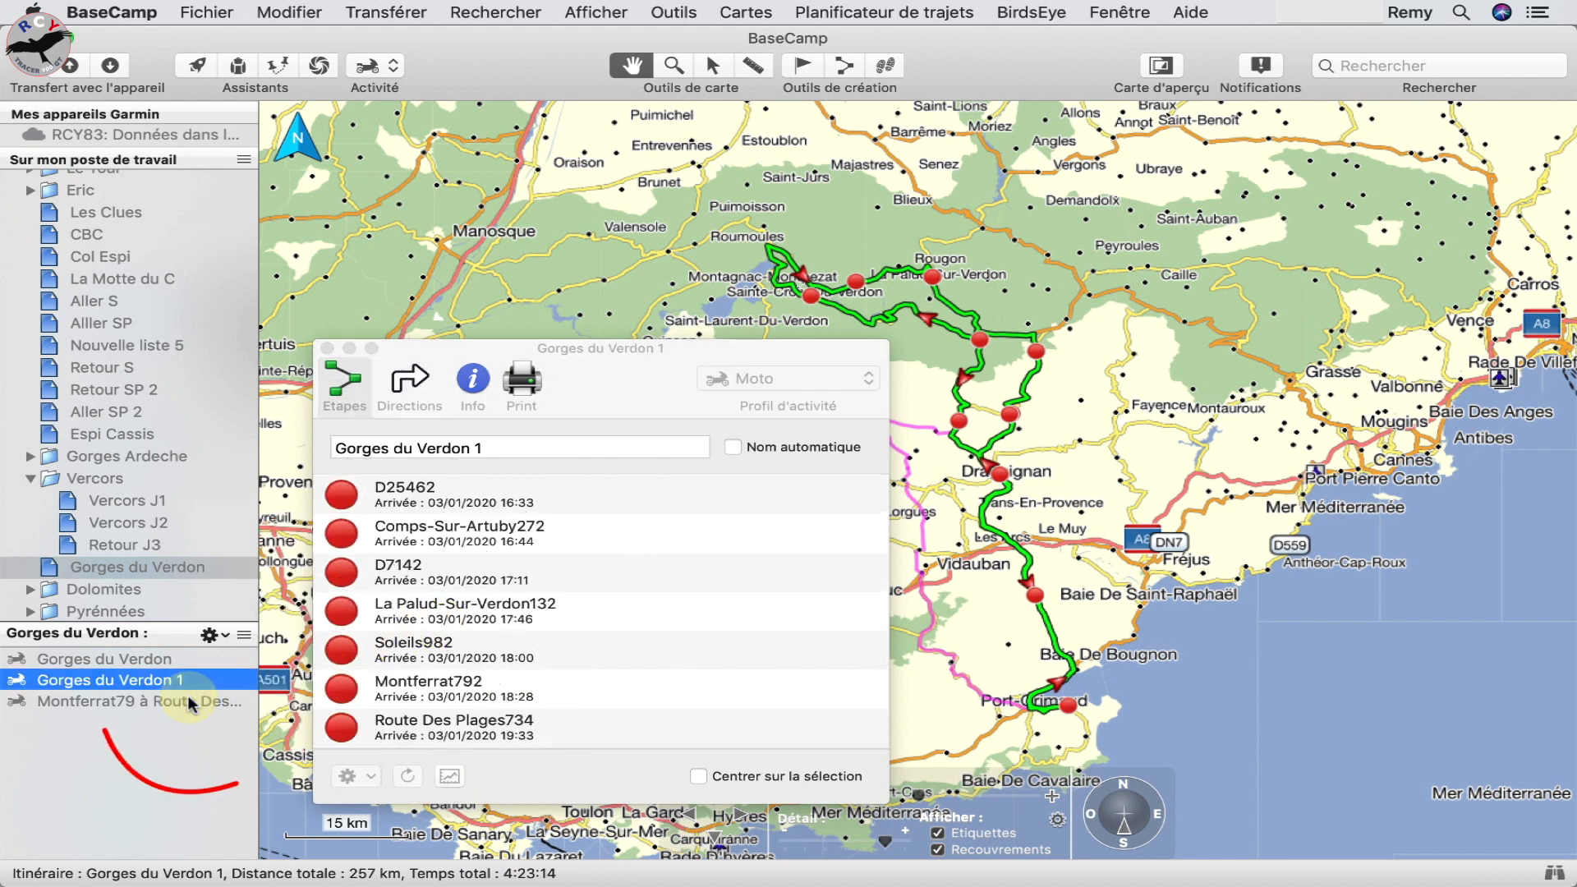
click(189, 703)
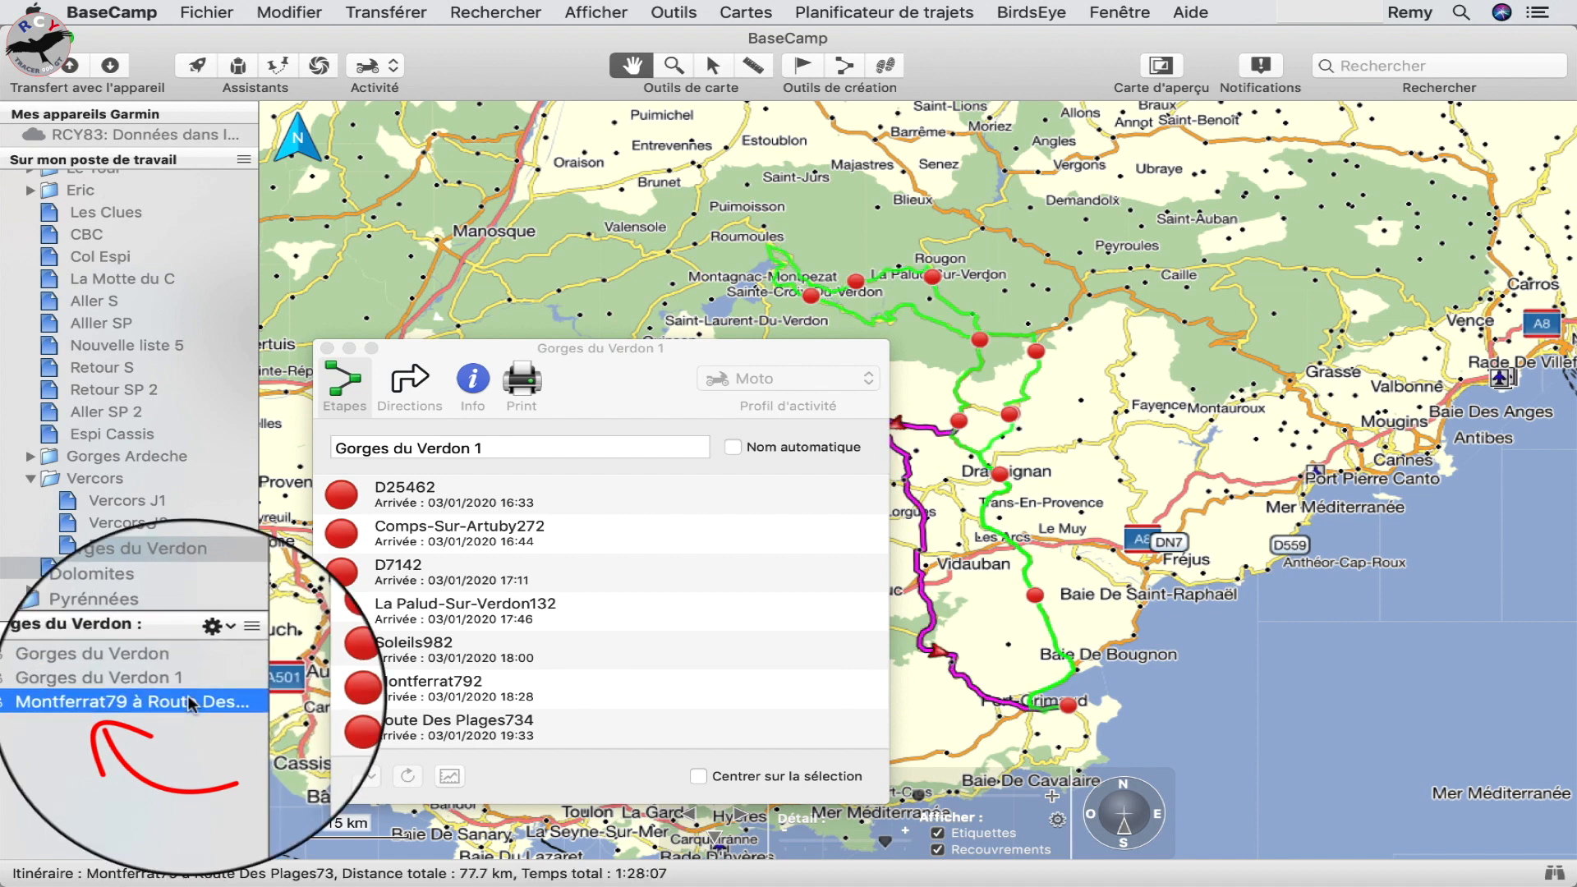
drag(120, 702, 414, 709)
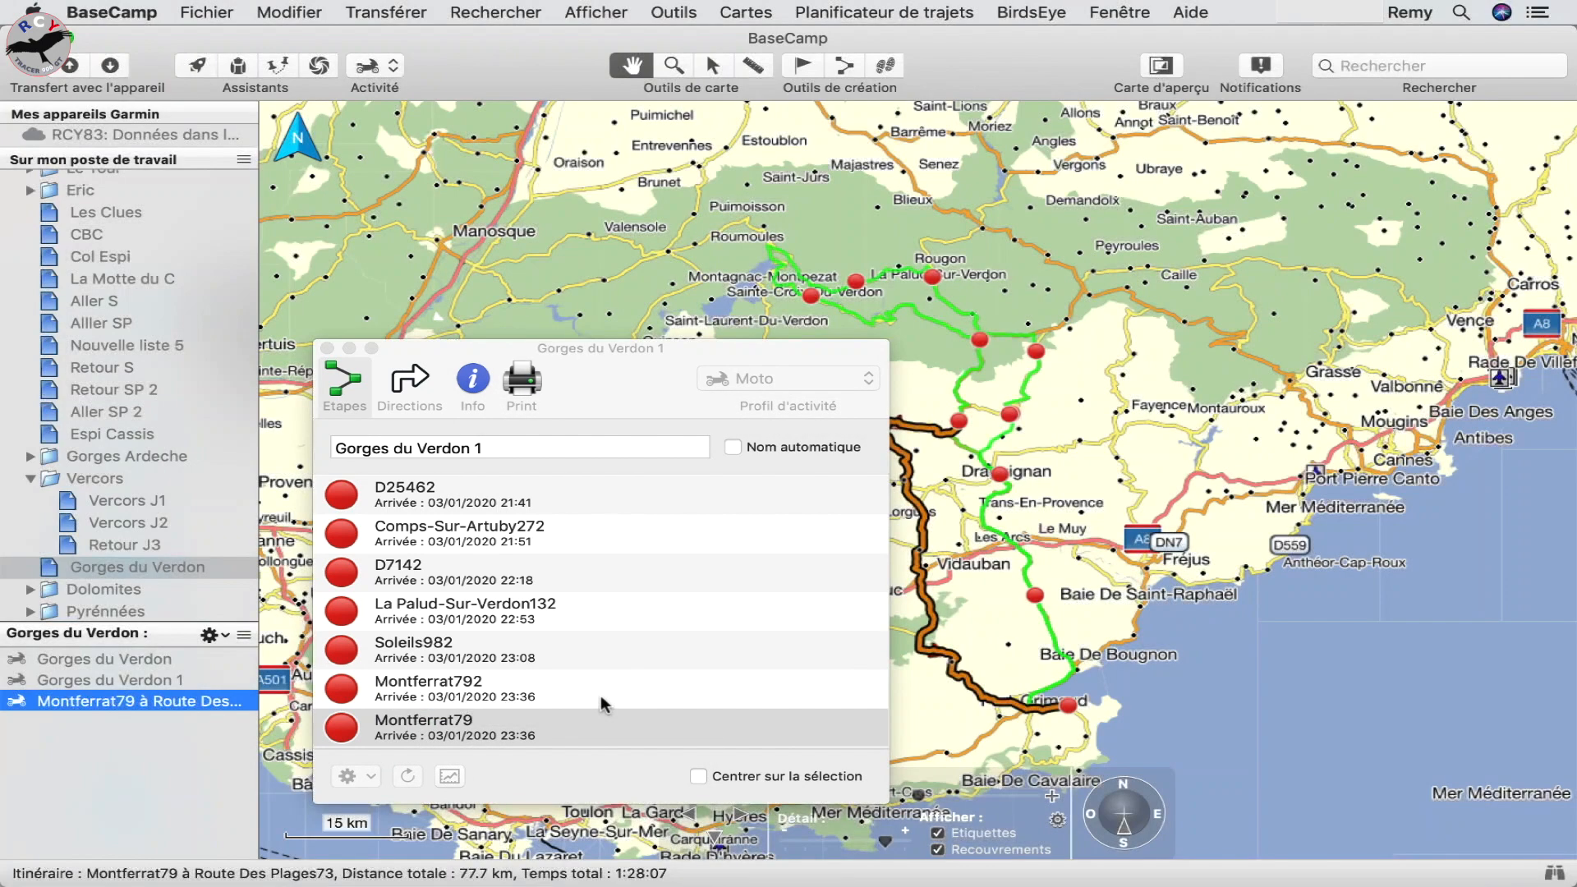
Review the inserted stages and delete the redundant Montferrat792 stage from Gorges du Verdon 1
scroll(599, 695, down, 2)
scroll(599, 695, down, 5)
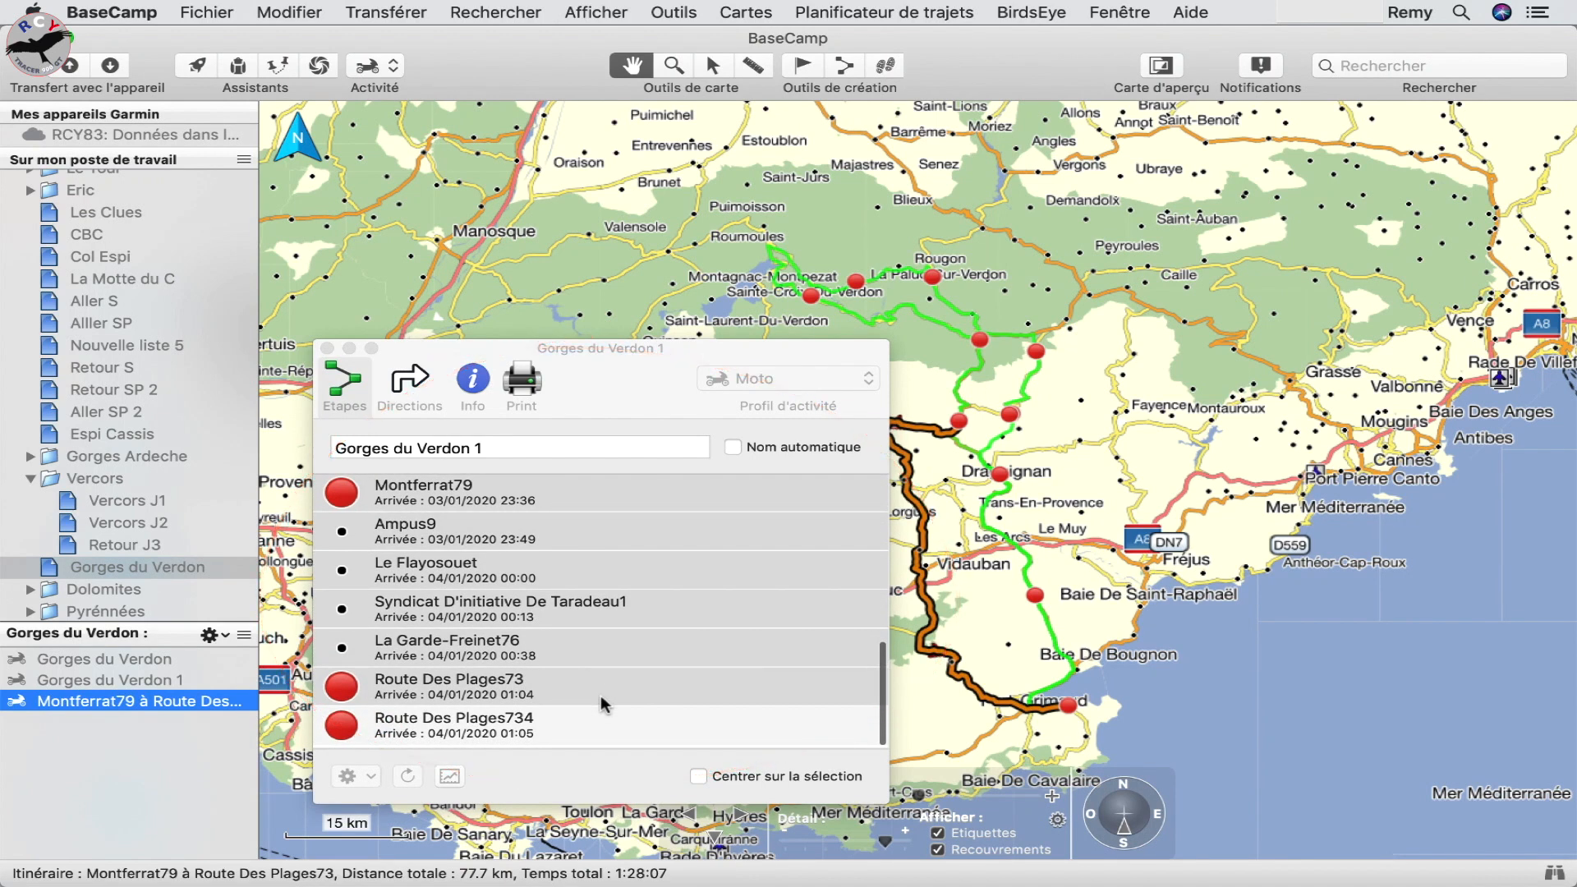
scroll(600, 695, up, 2)
scroll(599, 695, up, 3)
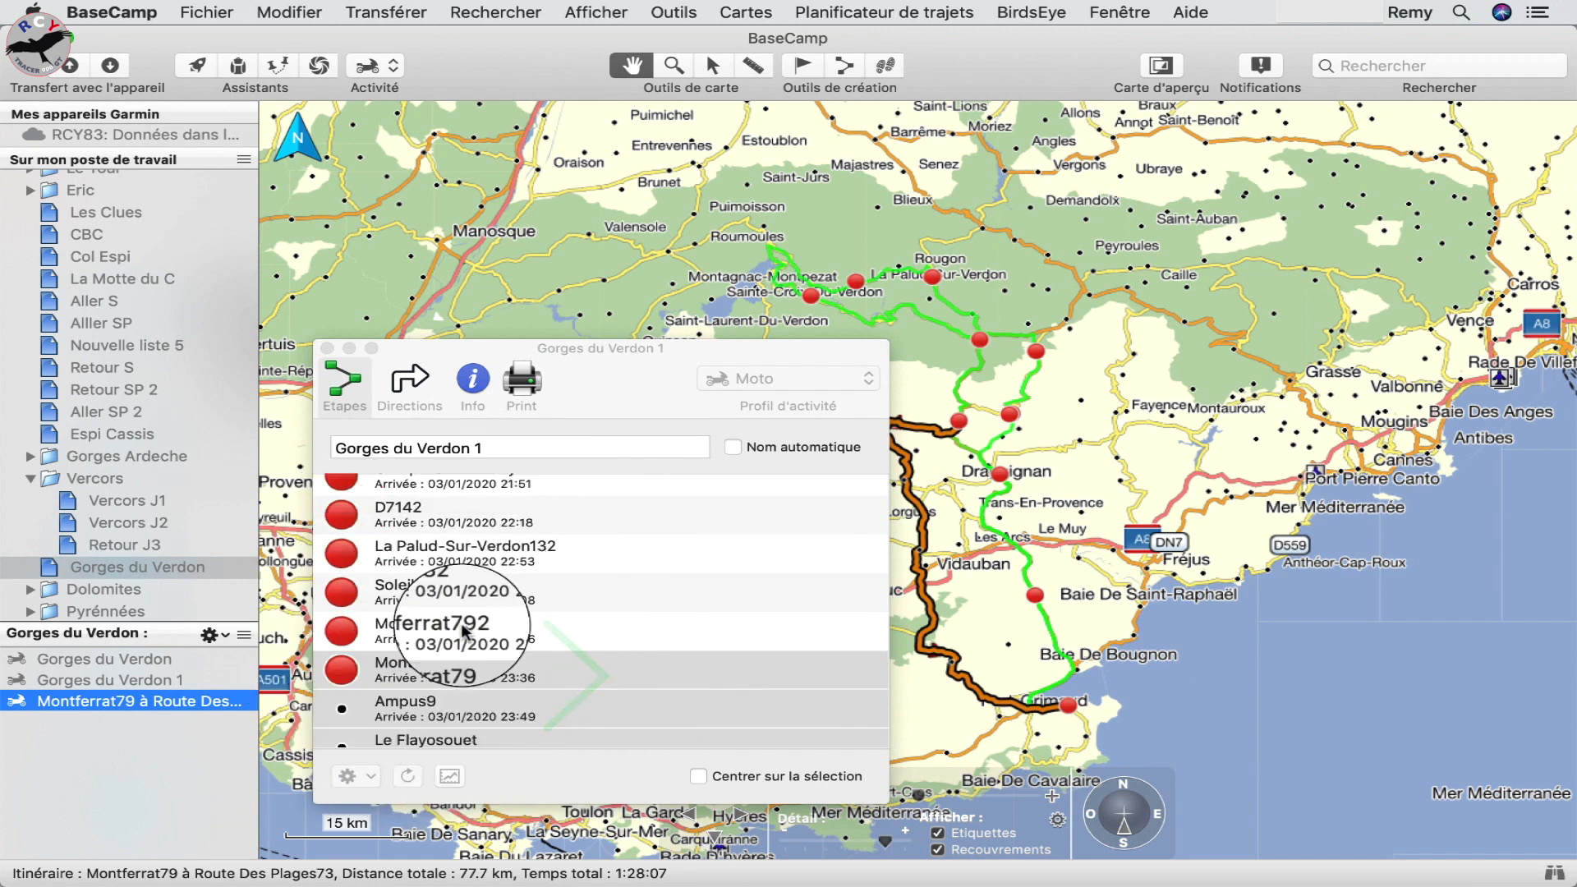
click(461, 622)
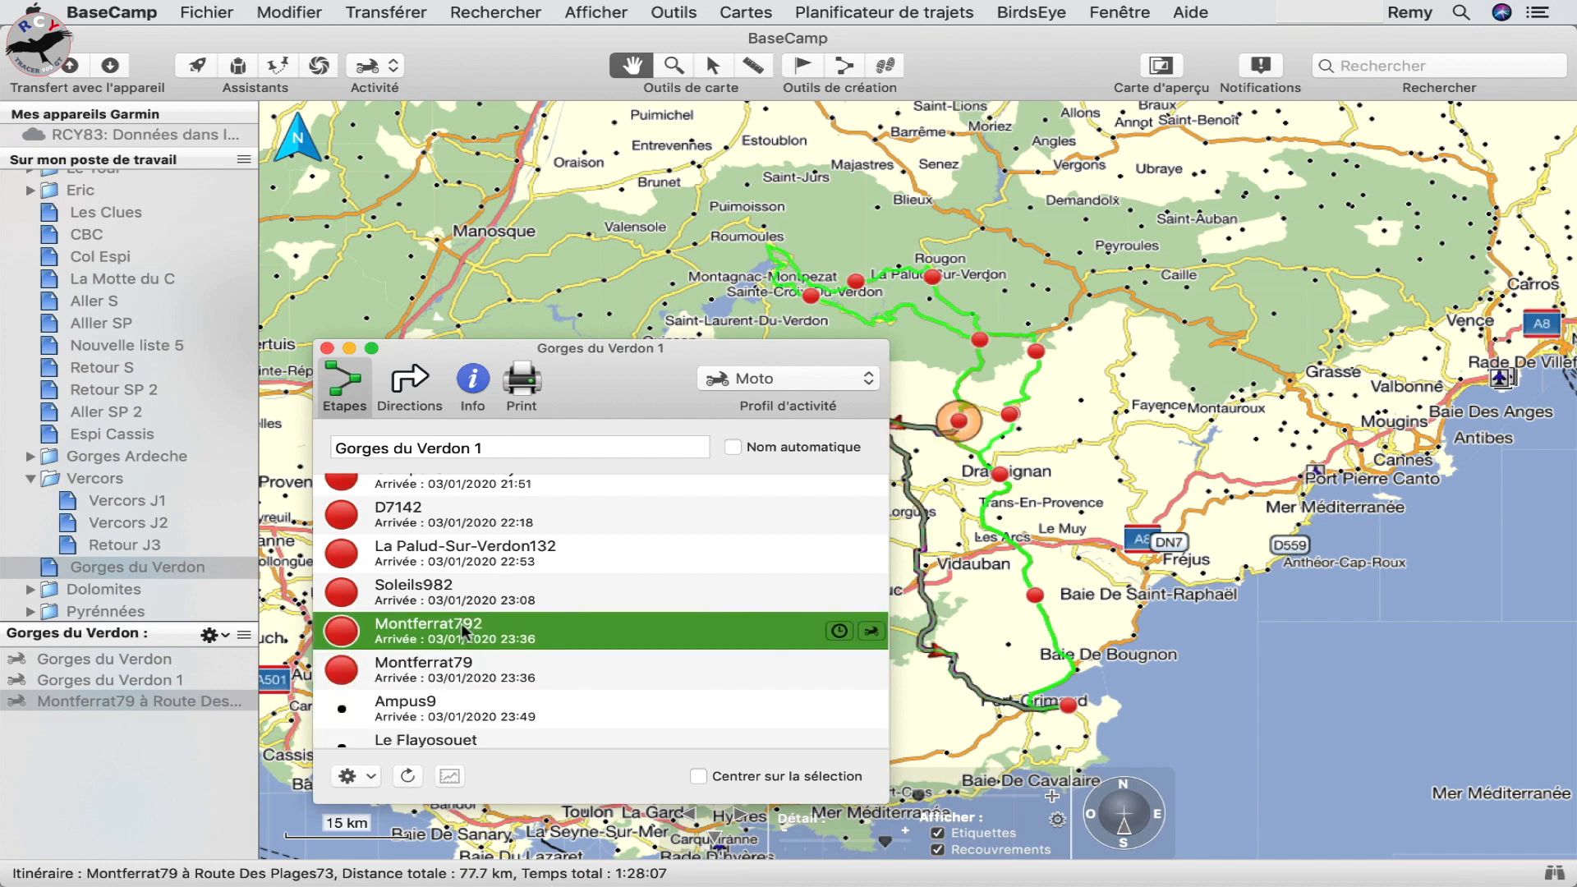
key(BackSpace)
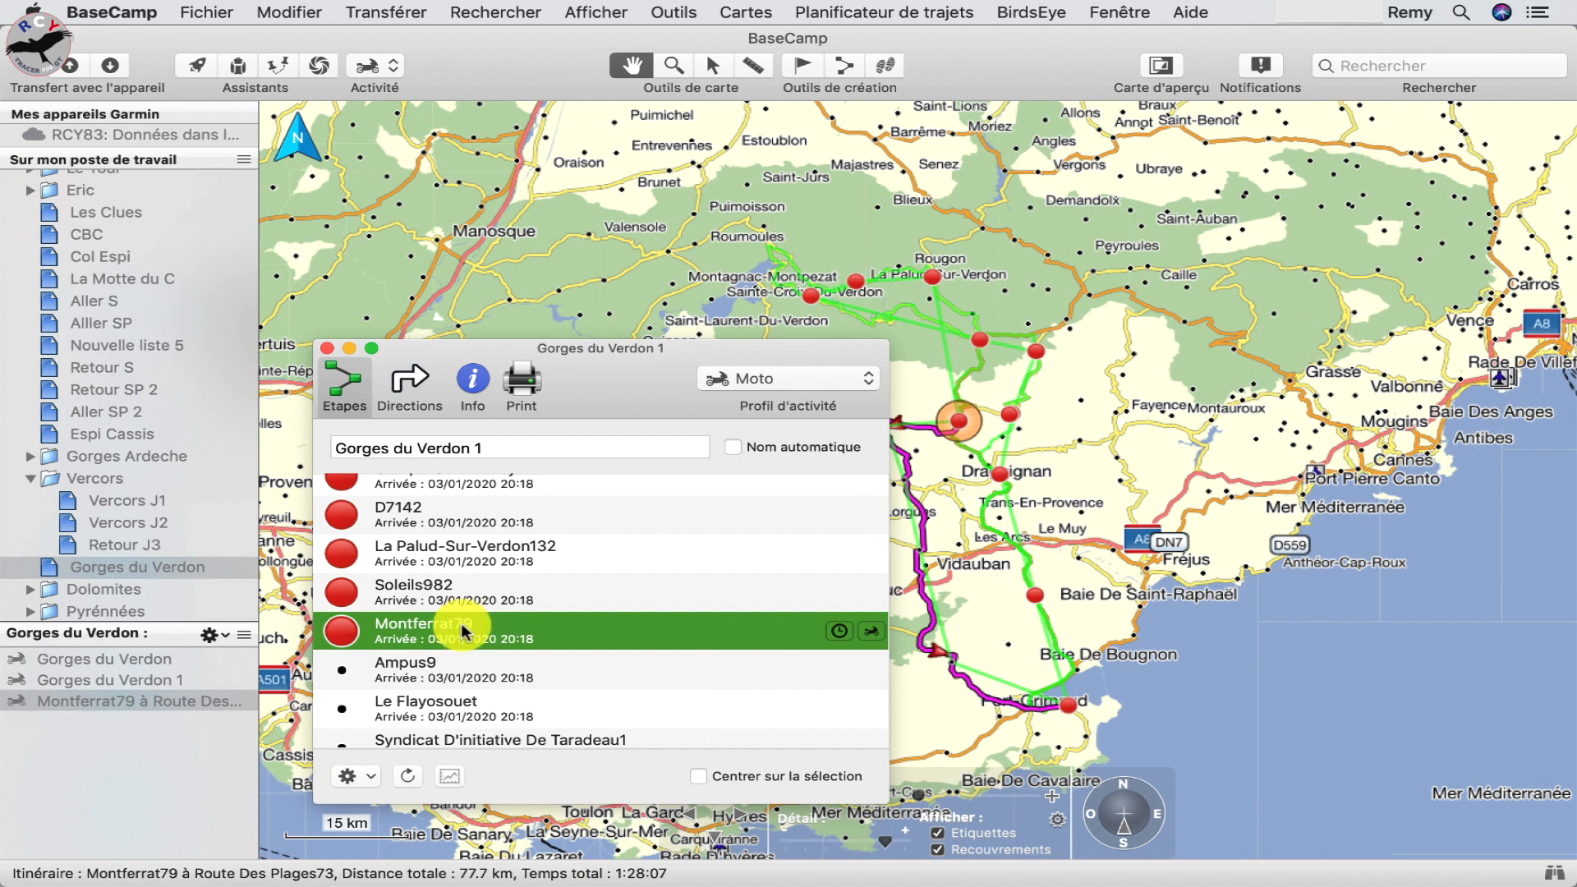
Delete the redundant Route Des Plages73 stage from Gorges du Verdon 1 and close its route window
scroll(461, 624, down, 3)
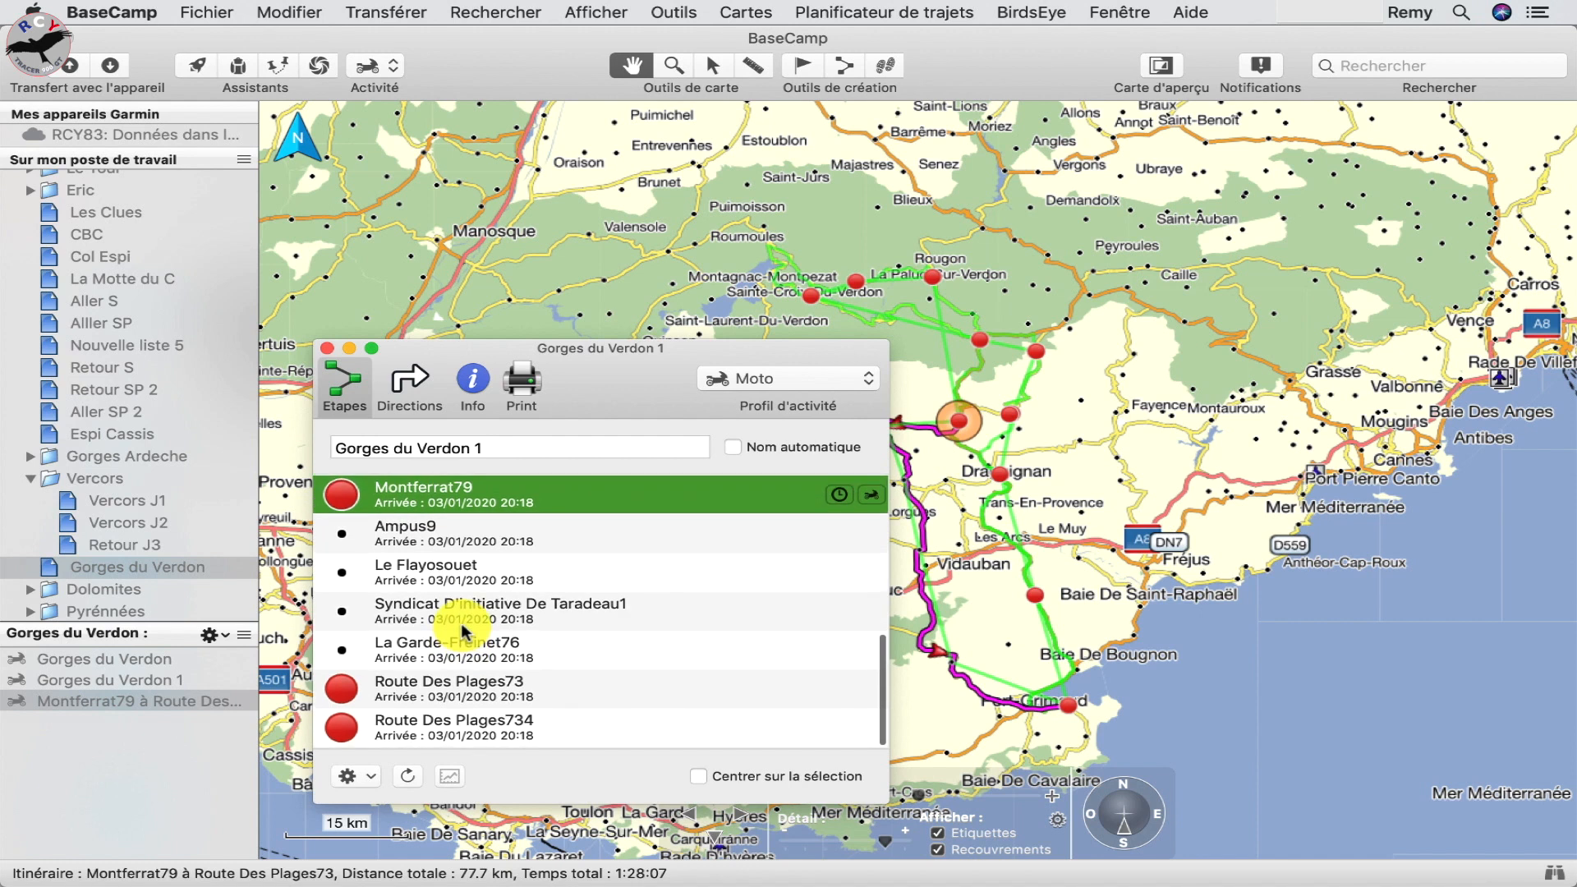
click(464, 688)
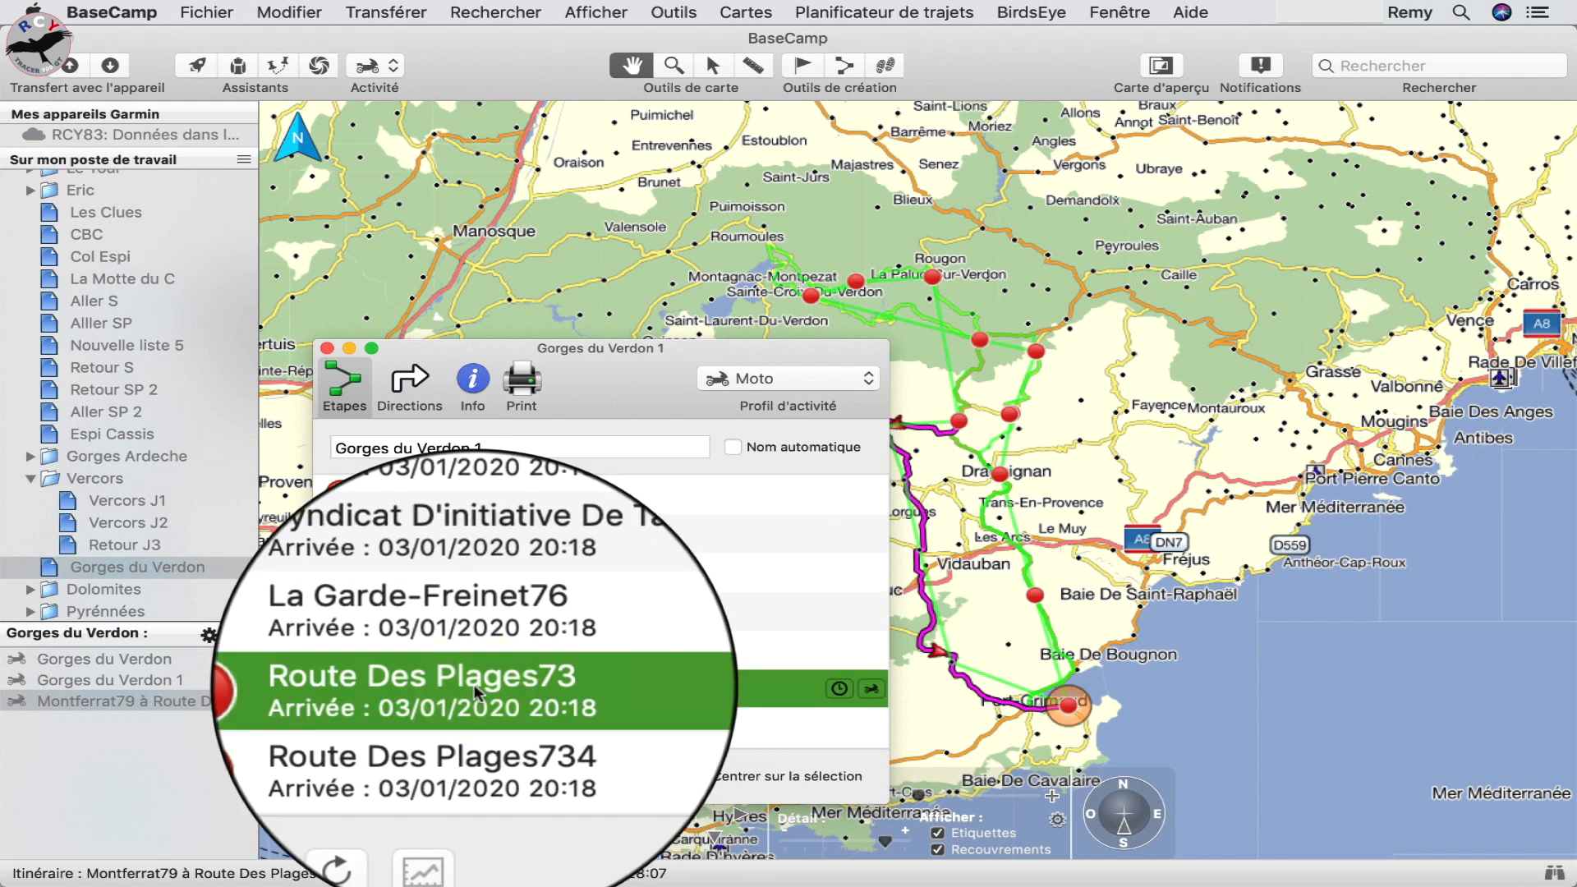
key(BackSpace)
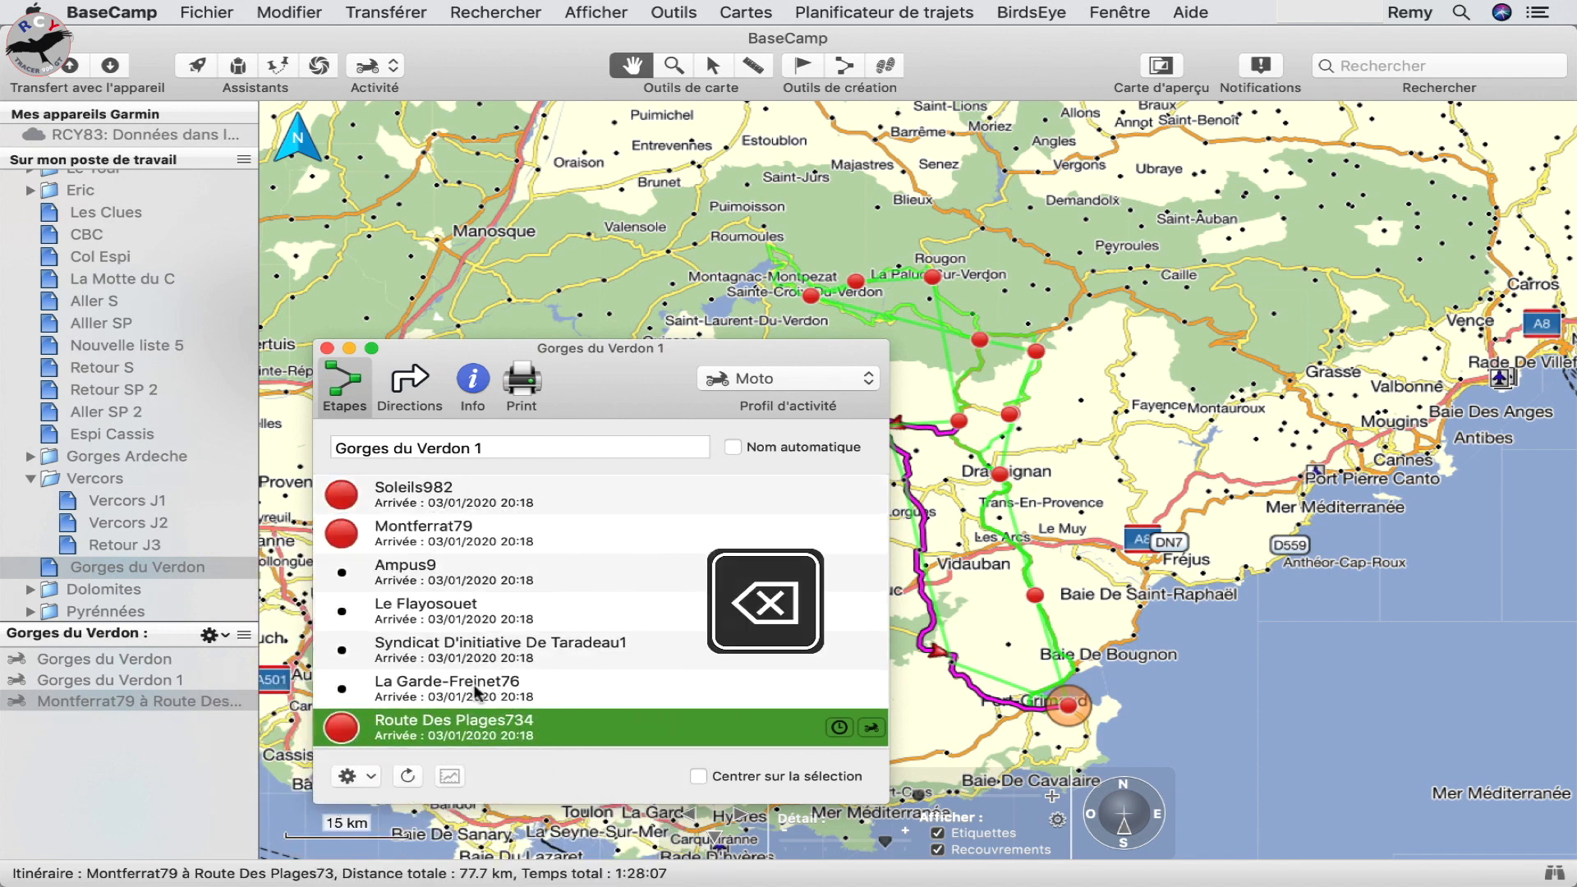
click(325, 350)
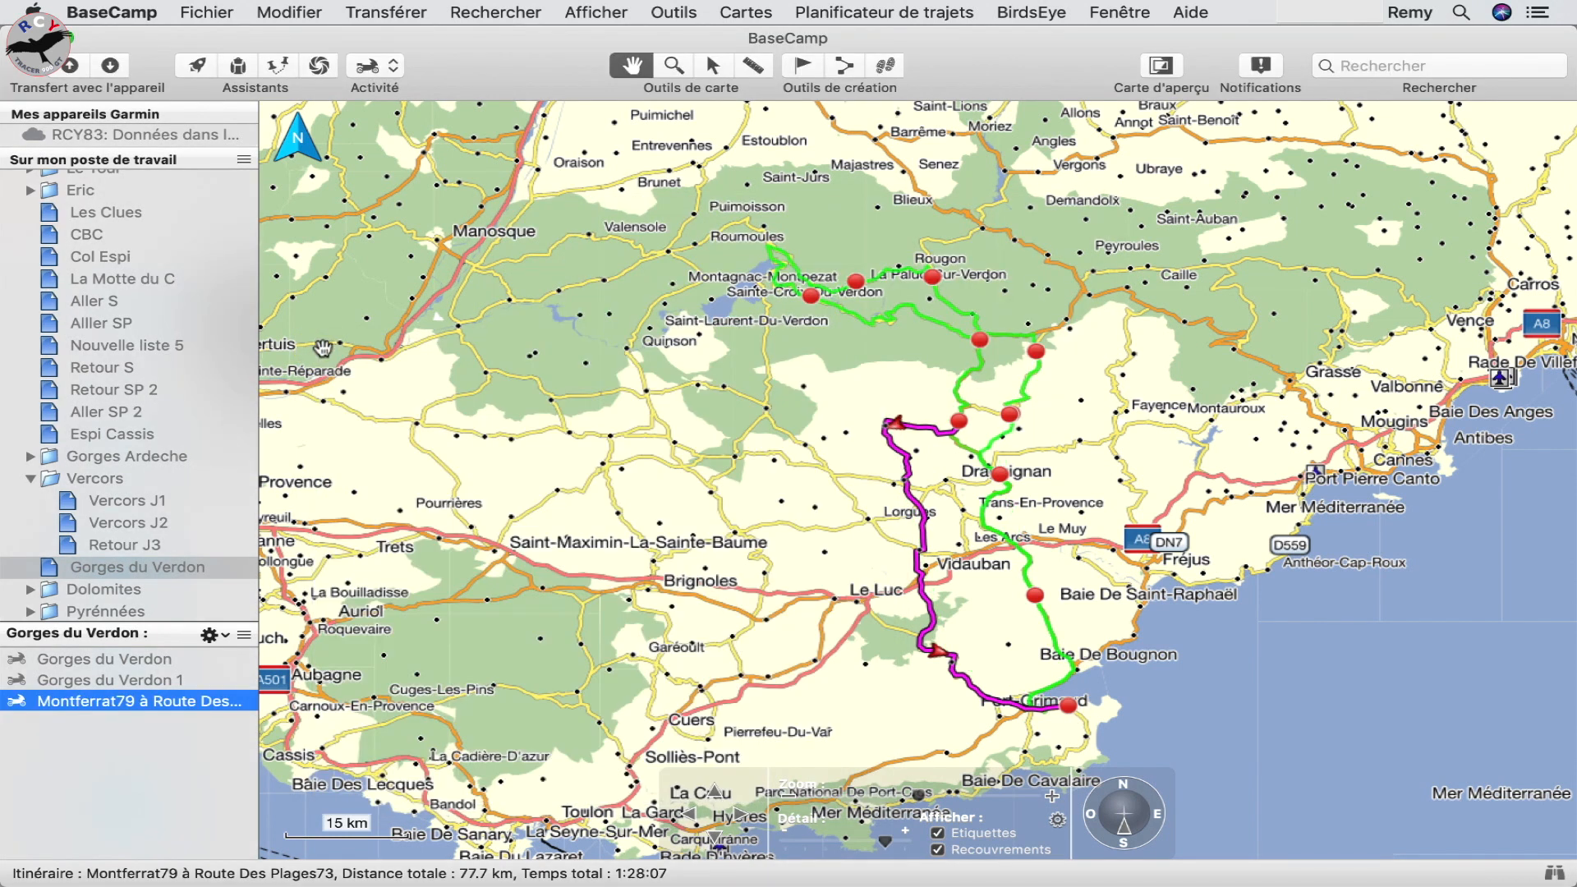
Check Gorges du Verdon 1 on the map and delete the separate Montferrat79 à Route Des Plages73 route
click(184, 680)
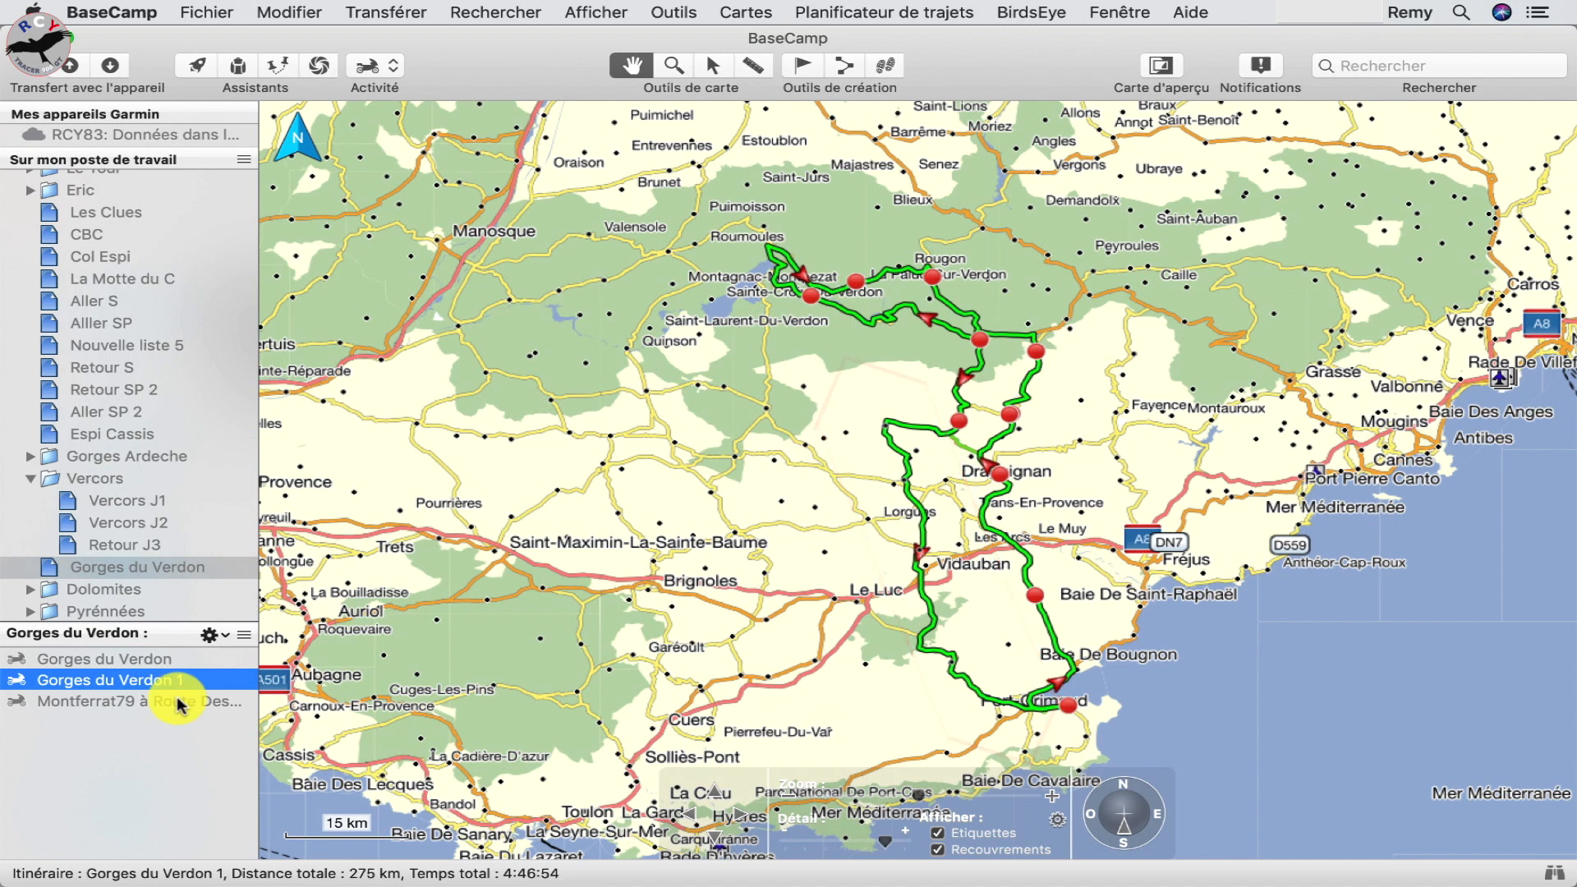
click(176, 701)
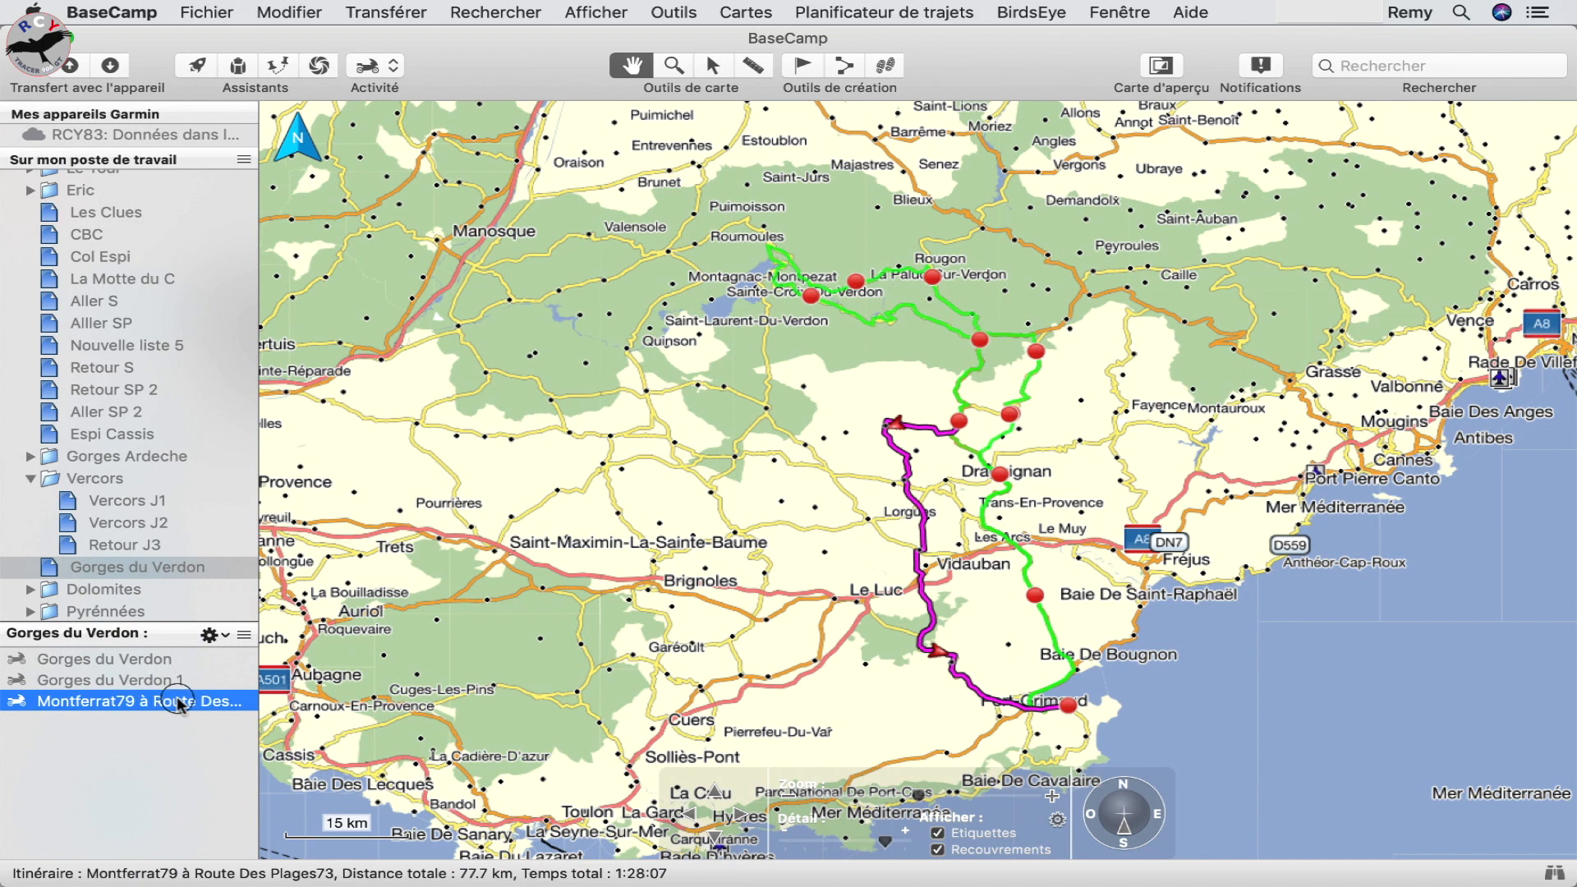
key(BackSpace)
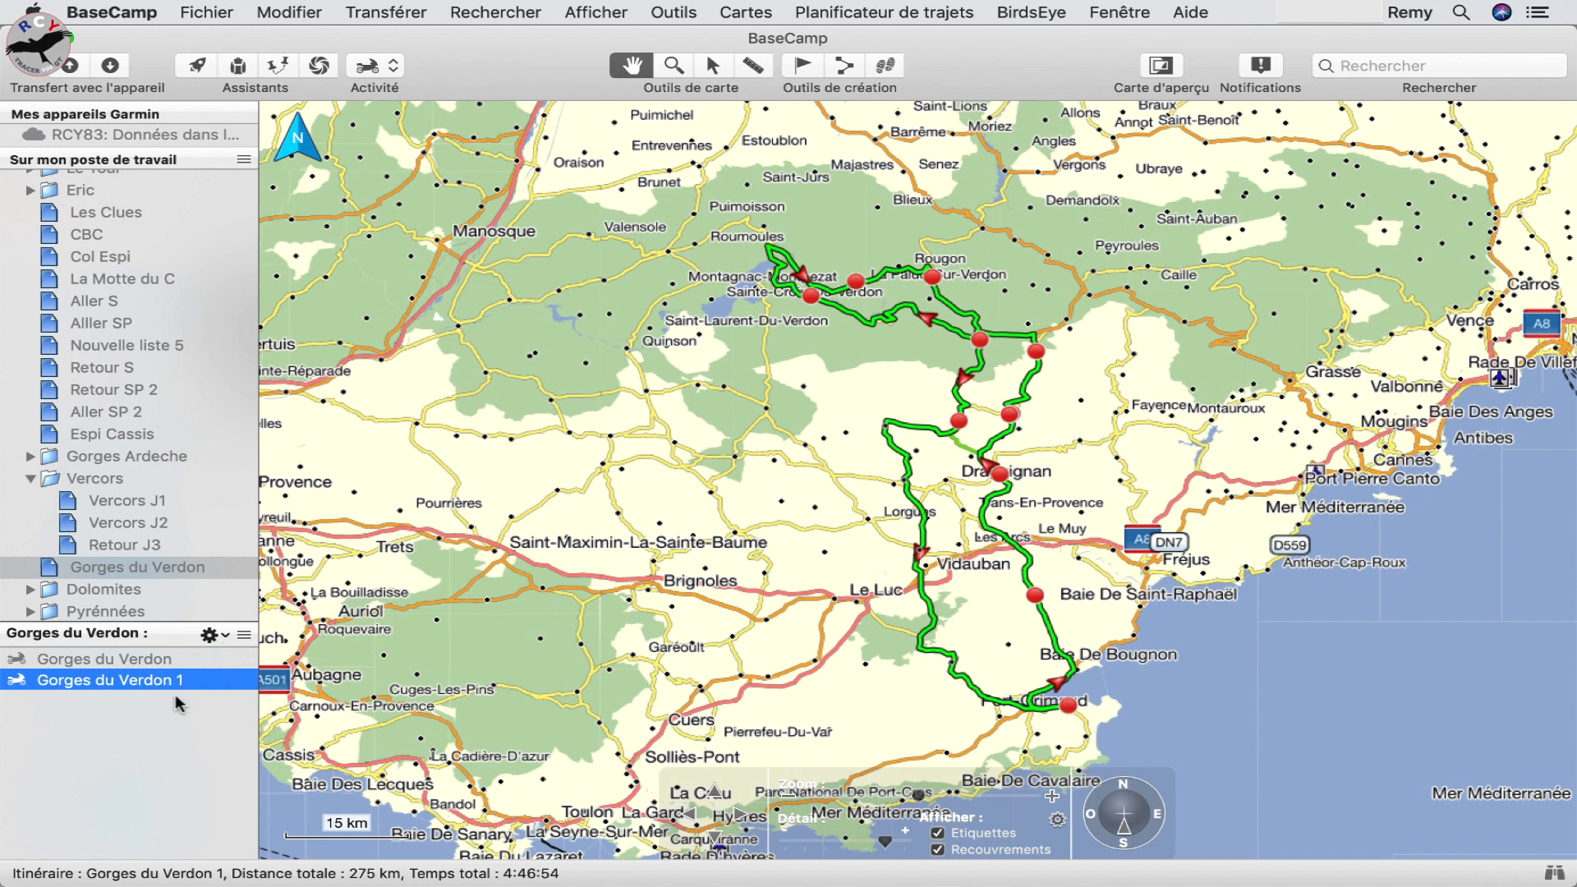
Compare the two Gorges du Verdon routes, set the original route's colour to Magenta and close its window
click(144, 658)
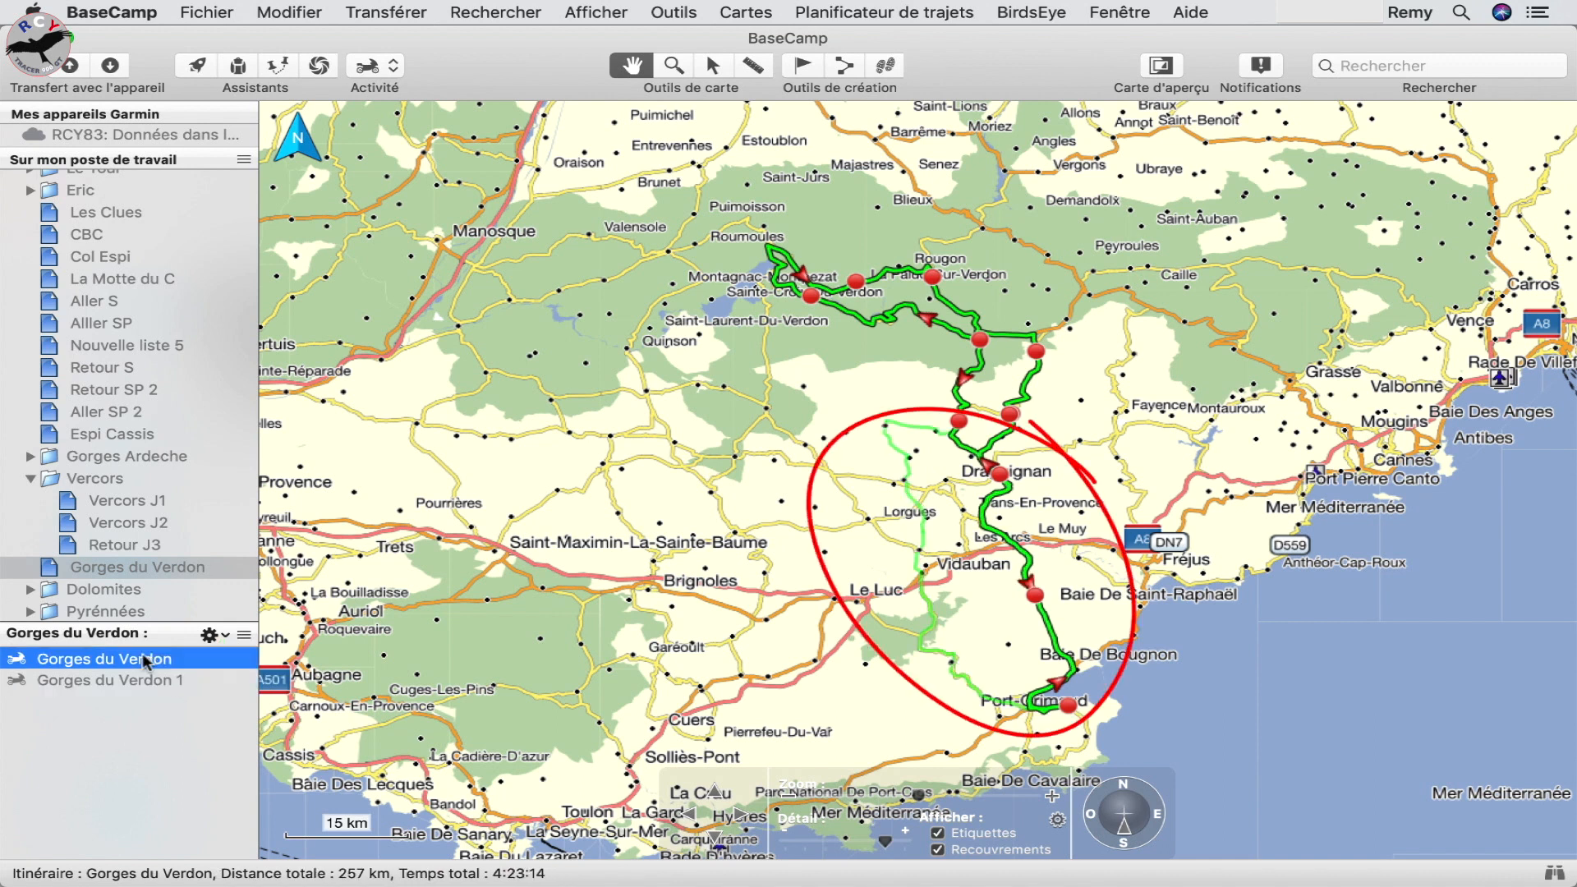
click(143, 680)
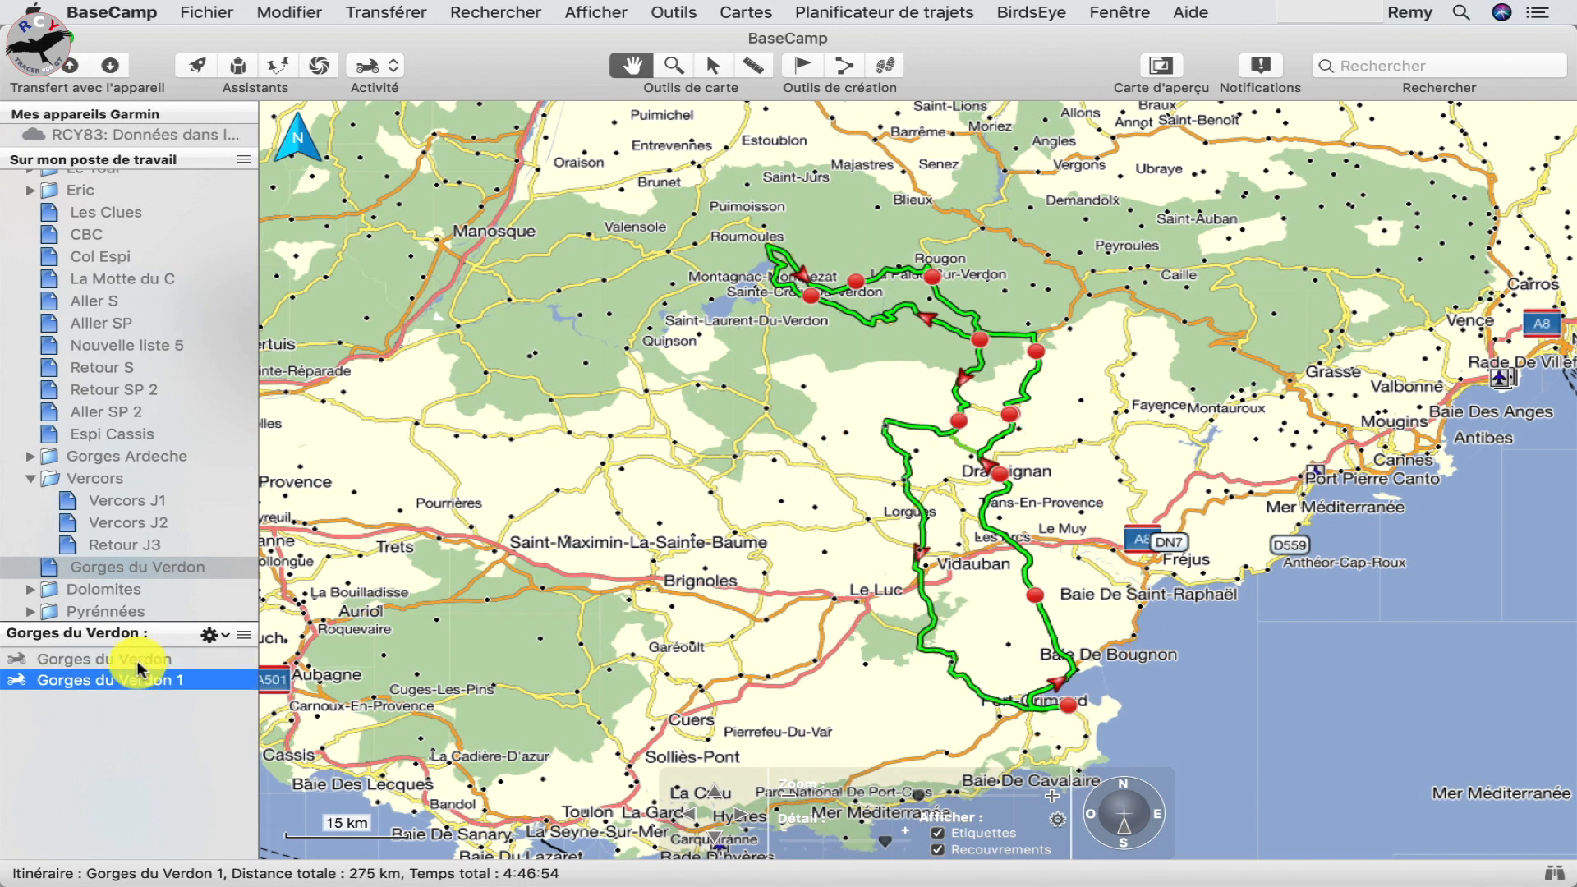
click(136, 657)
double_click(211, 657)
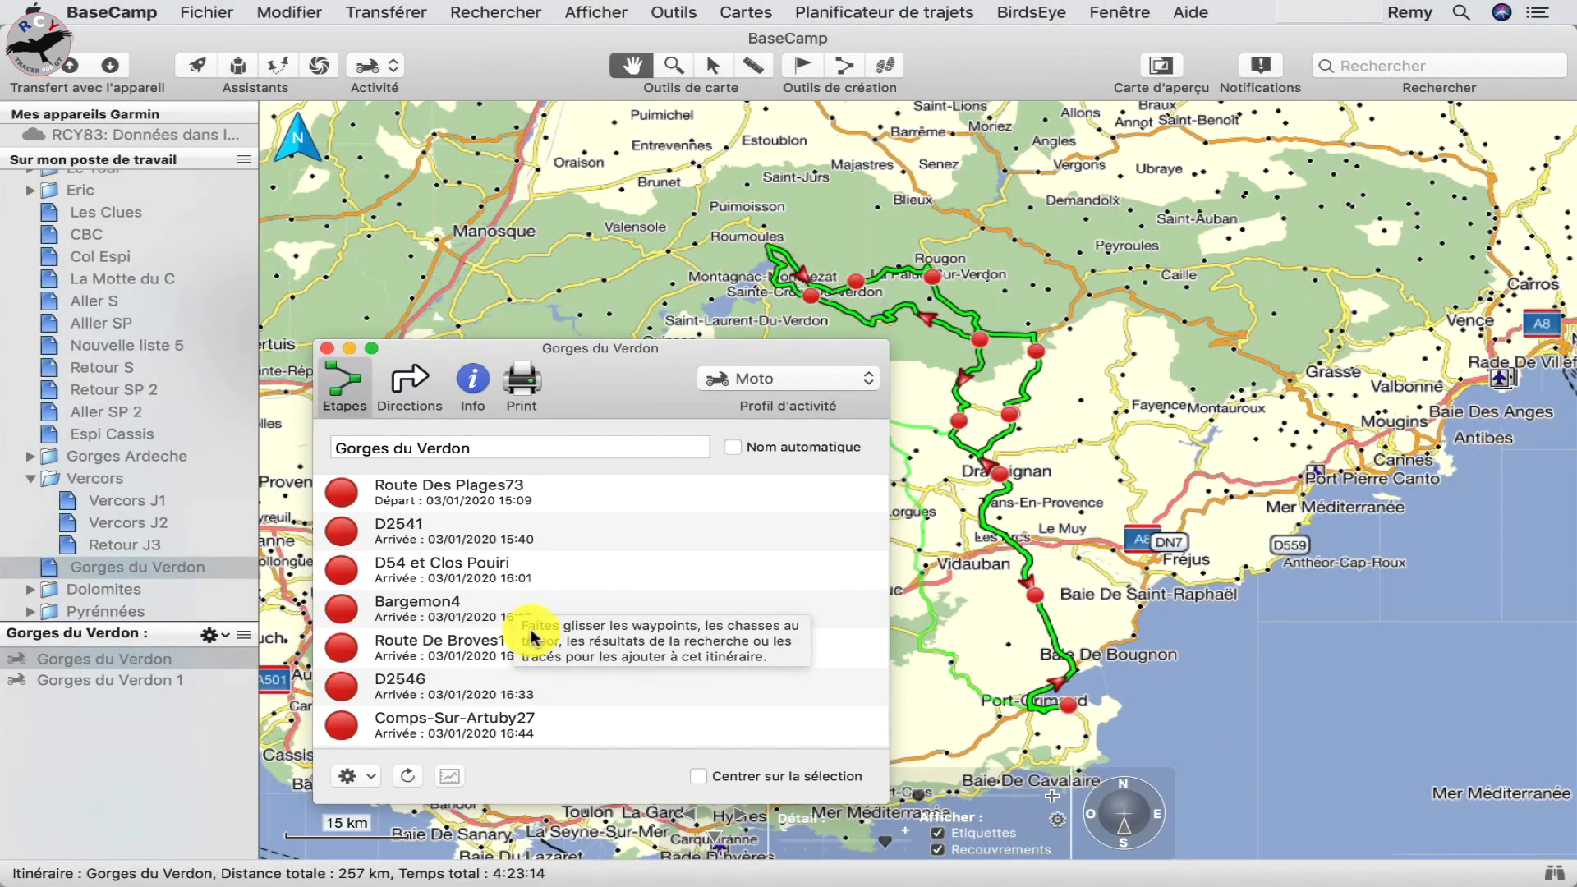
click(473, 382)
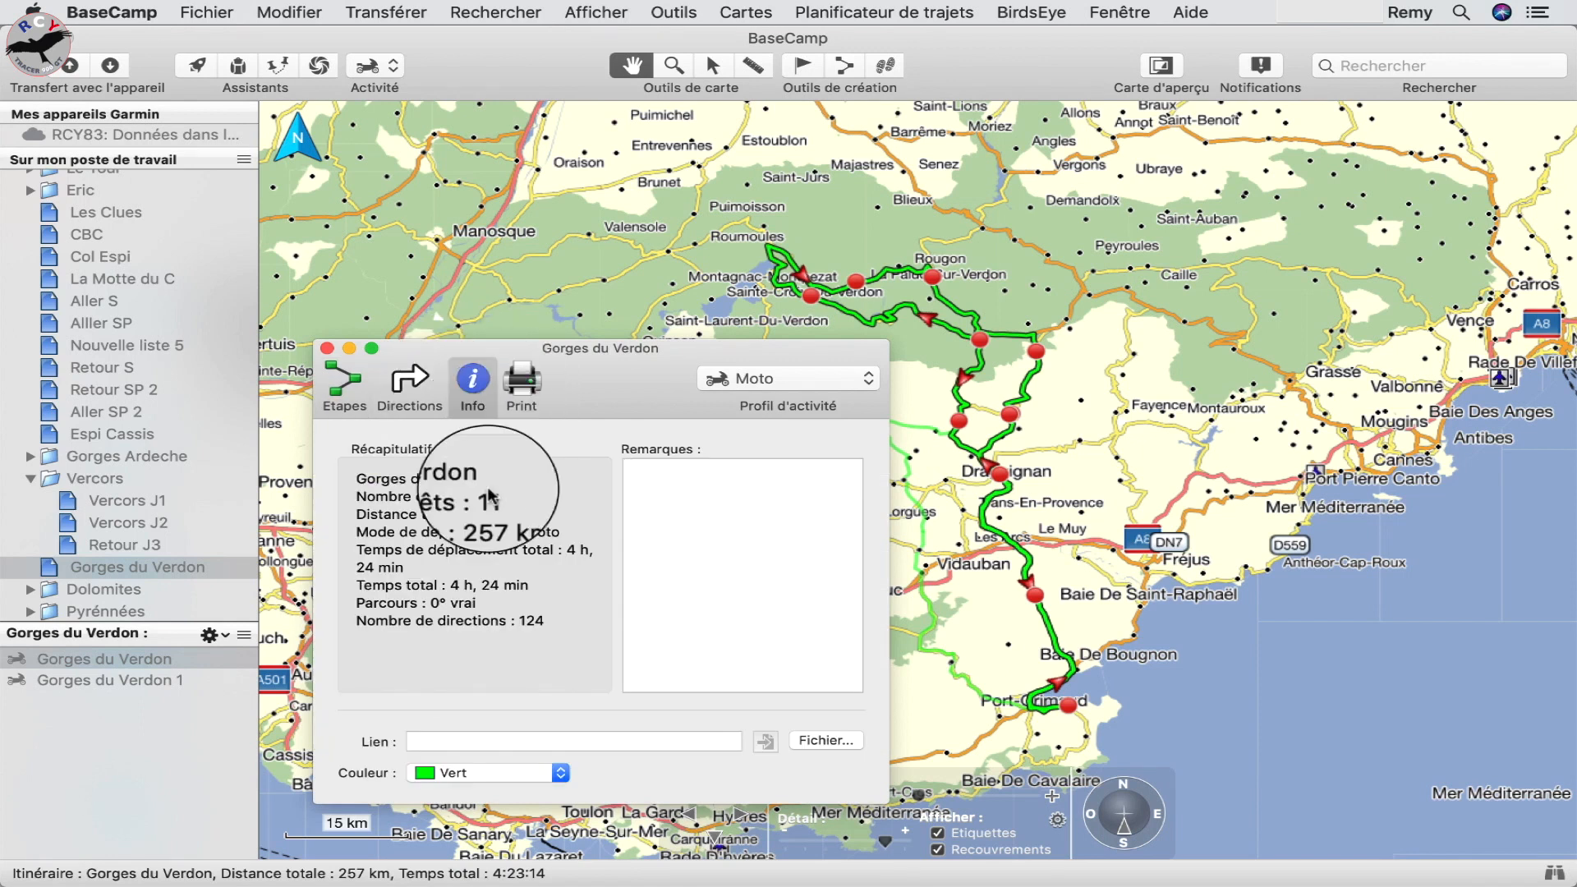
click(510, 773)
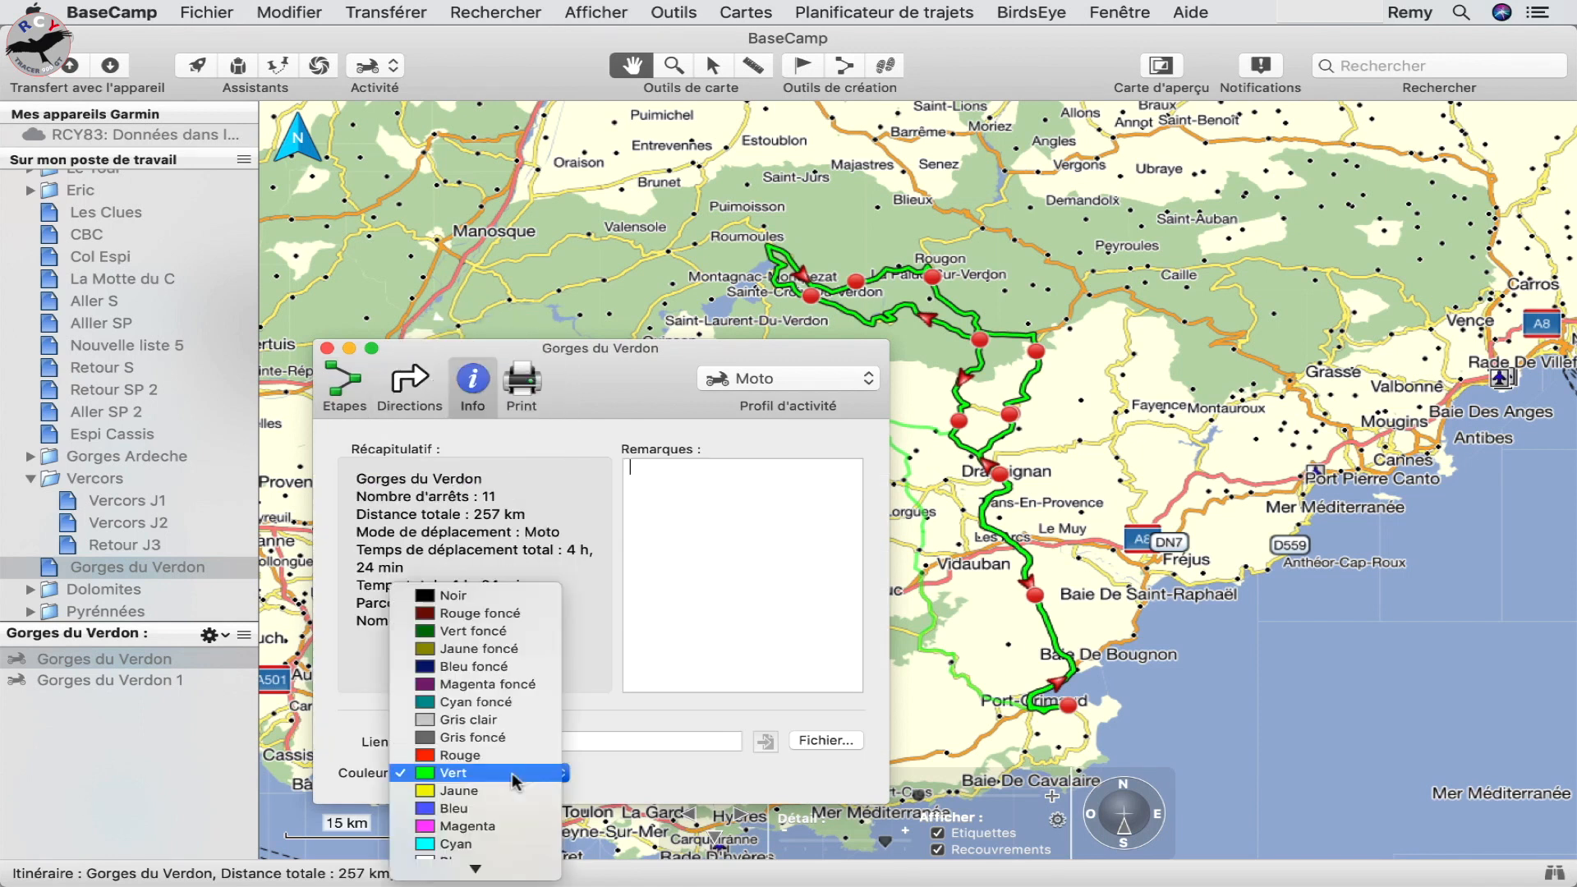
click(510, 826)
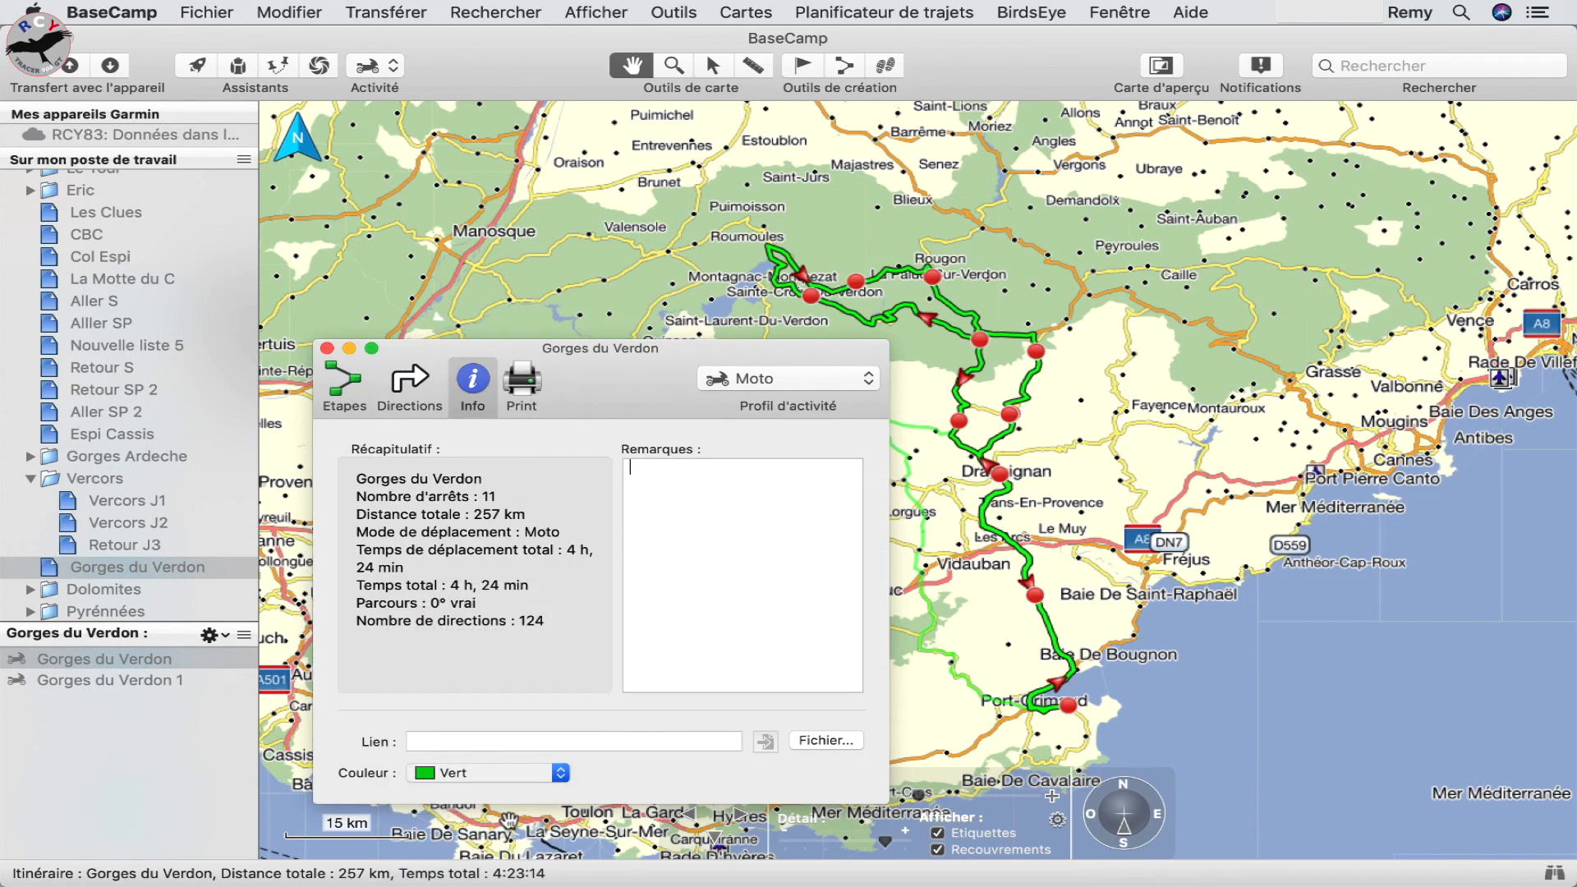
click(327, 350)
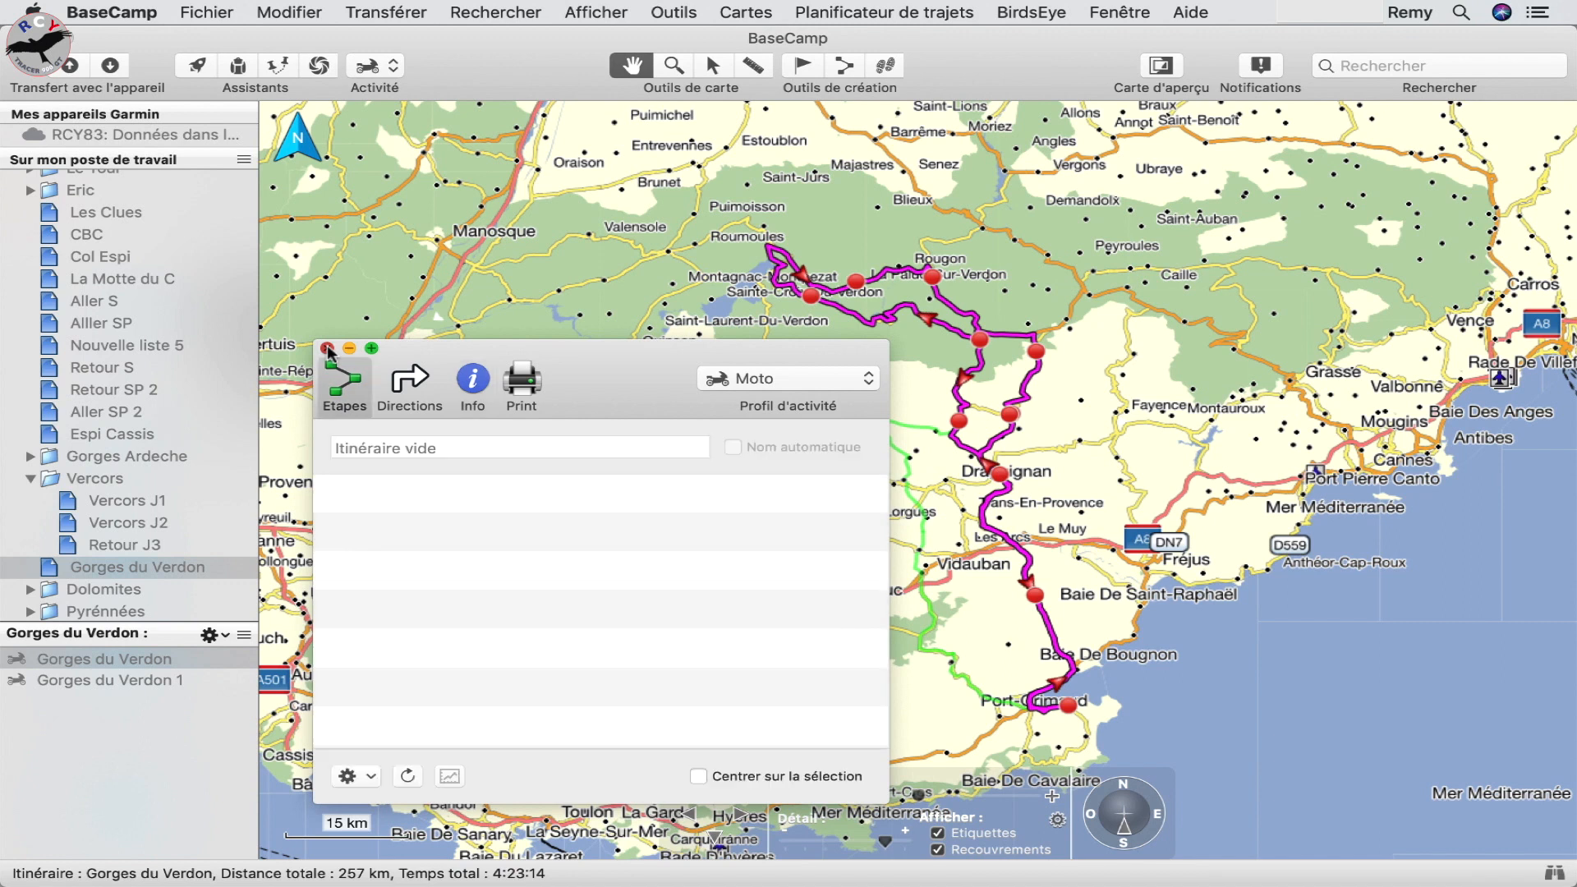
Display Gorges du Verdon 1 and the original Gorges du Verdon alternately to compare their return sections on the map
click(172, 678)
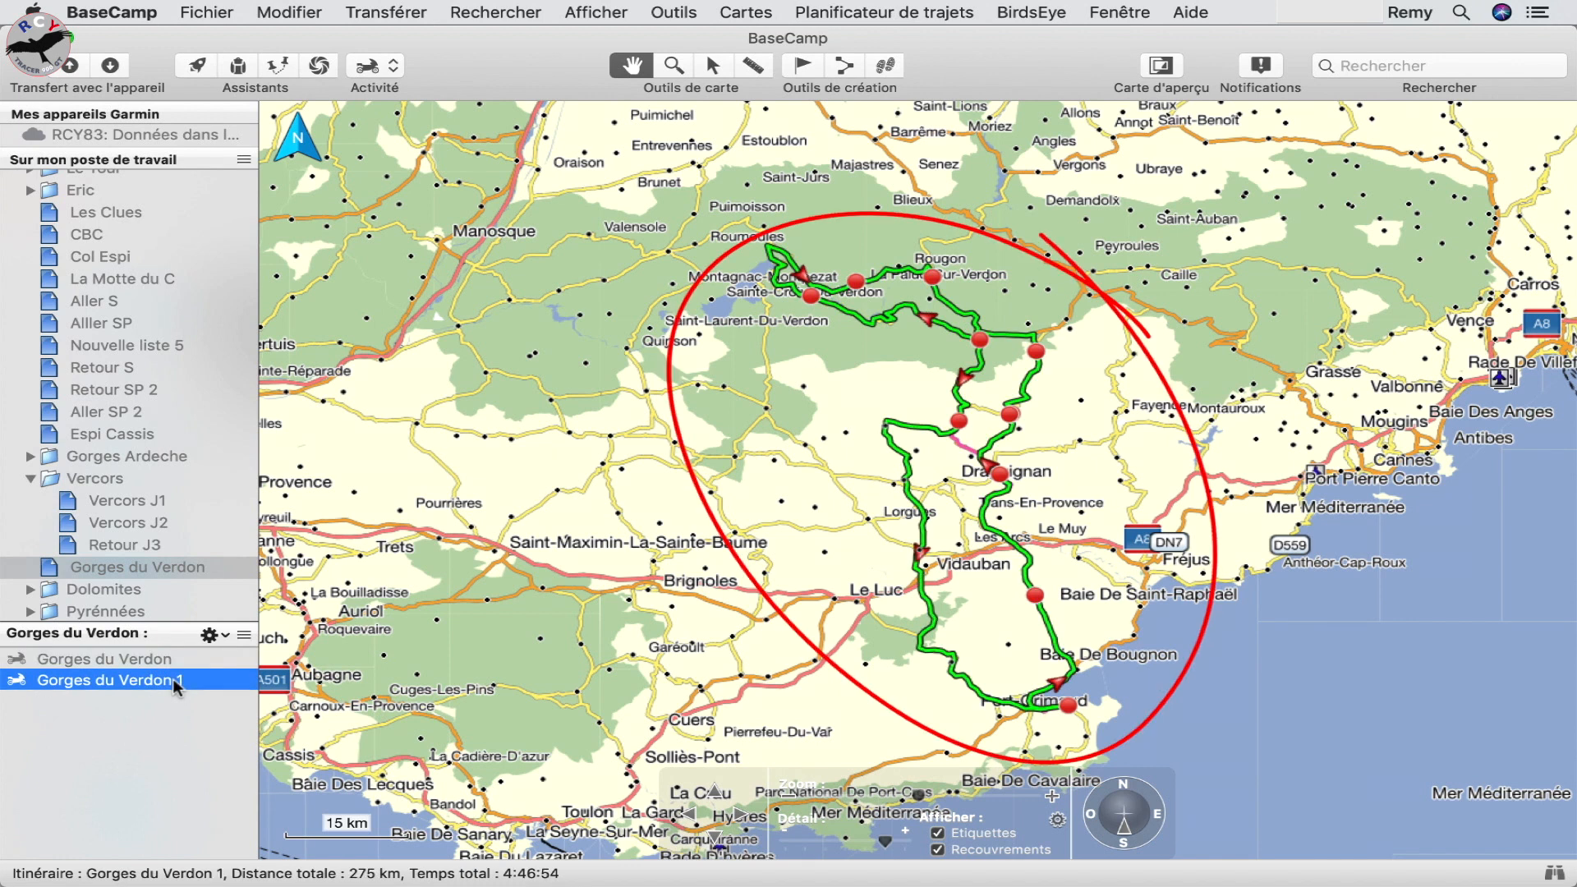
click(169, 658)
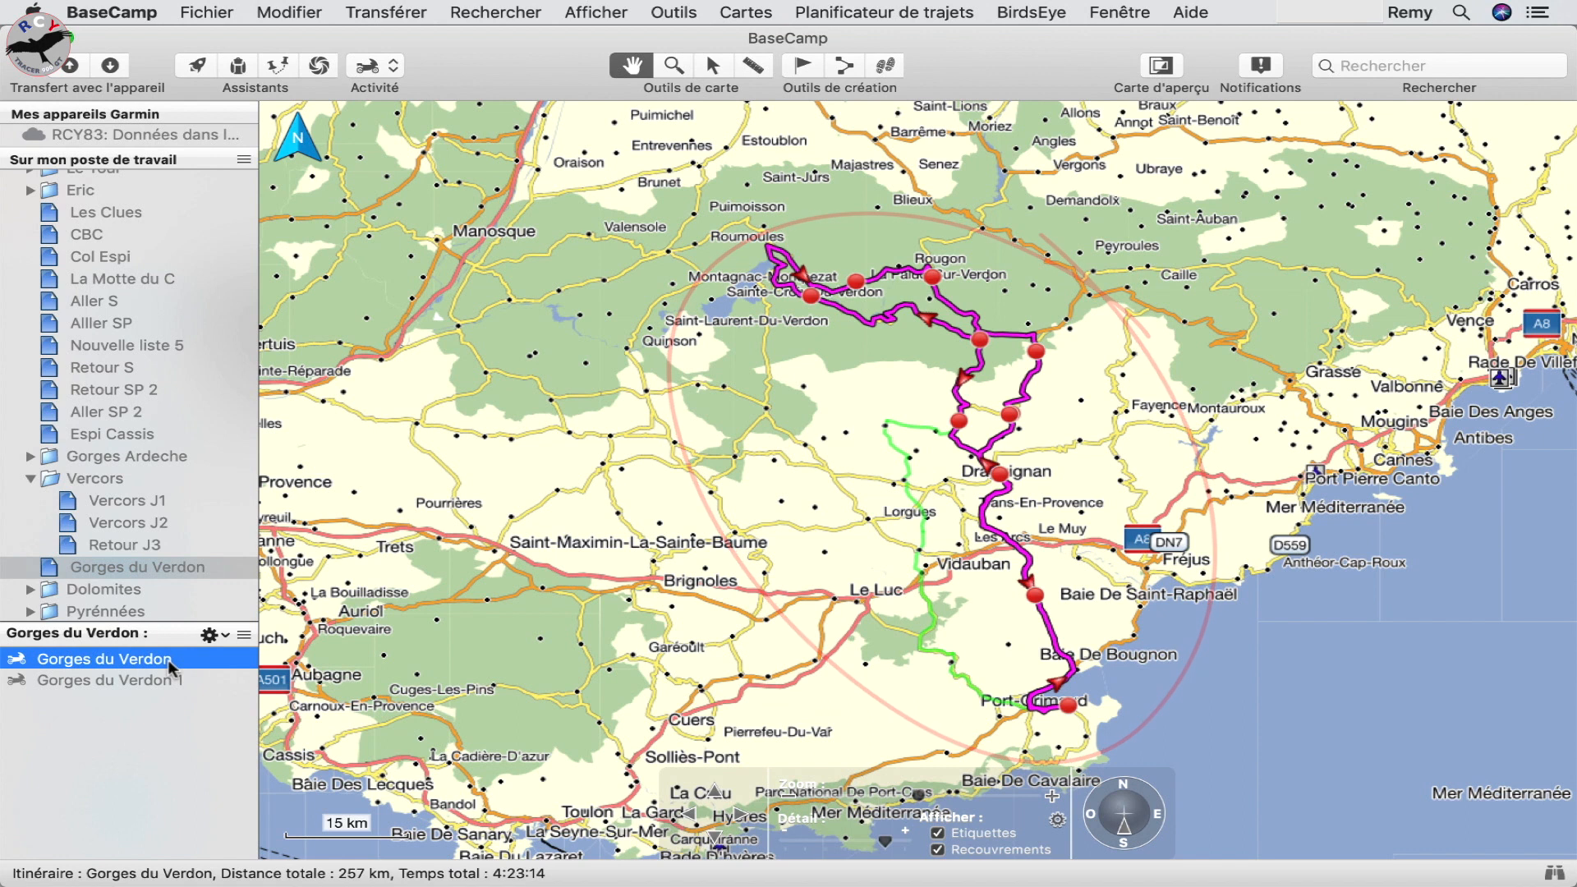
click(171, 680)
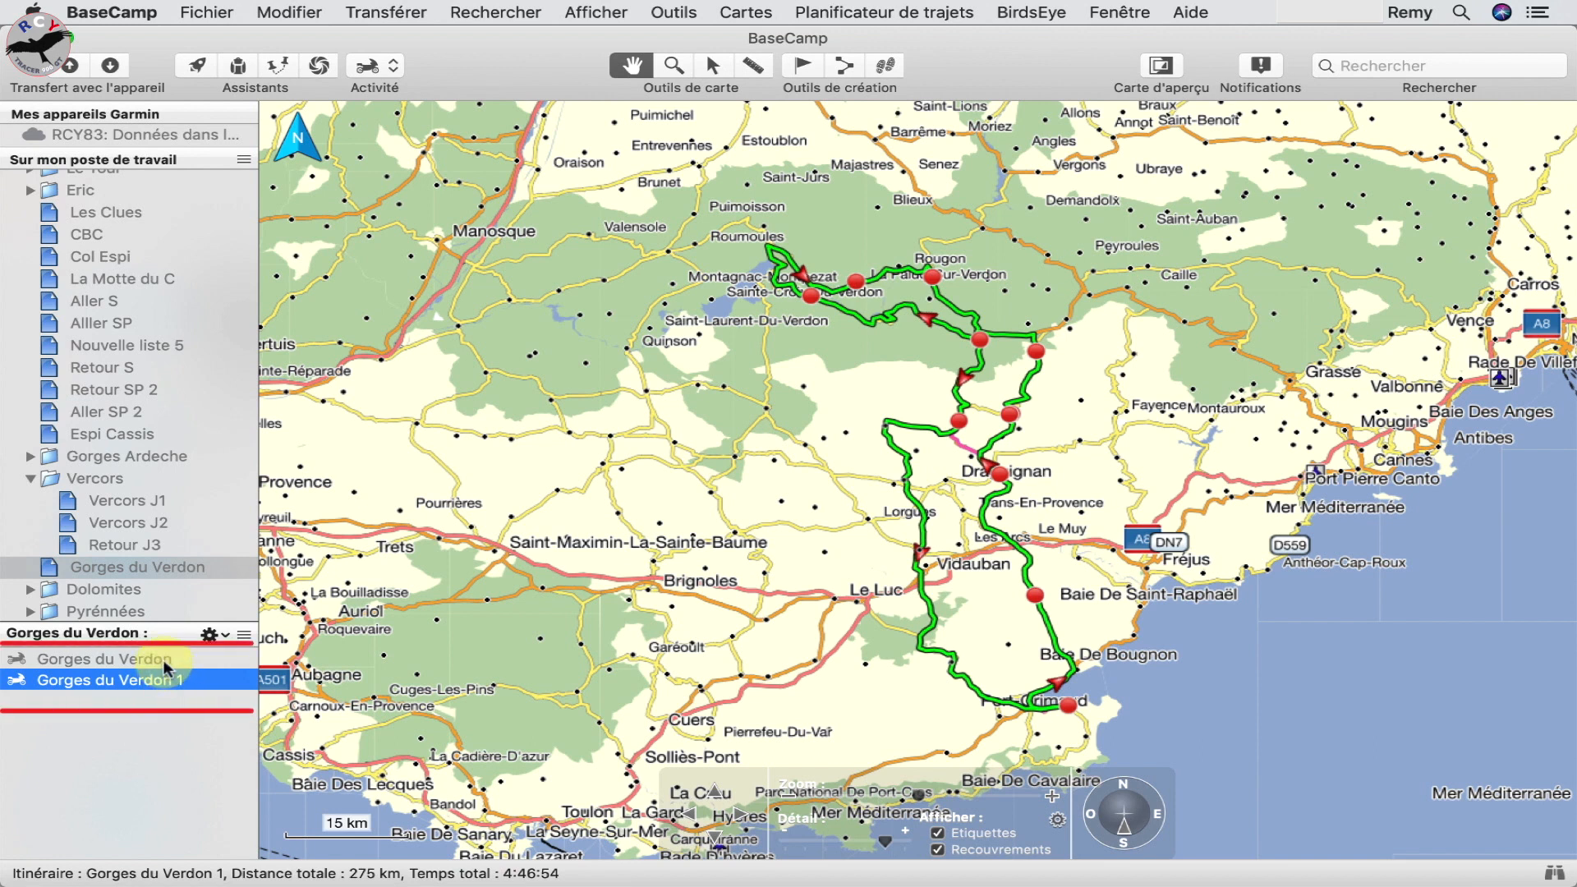
click(163, 658)
click(139, 569)
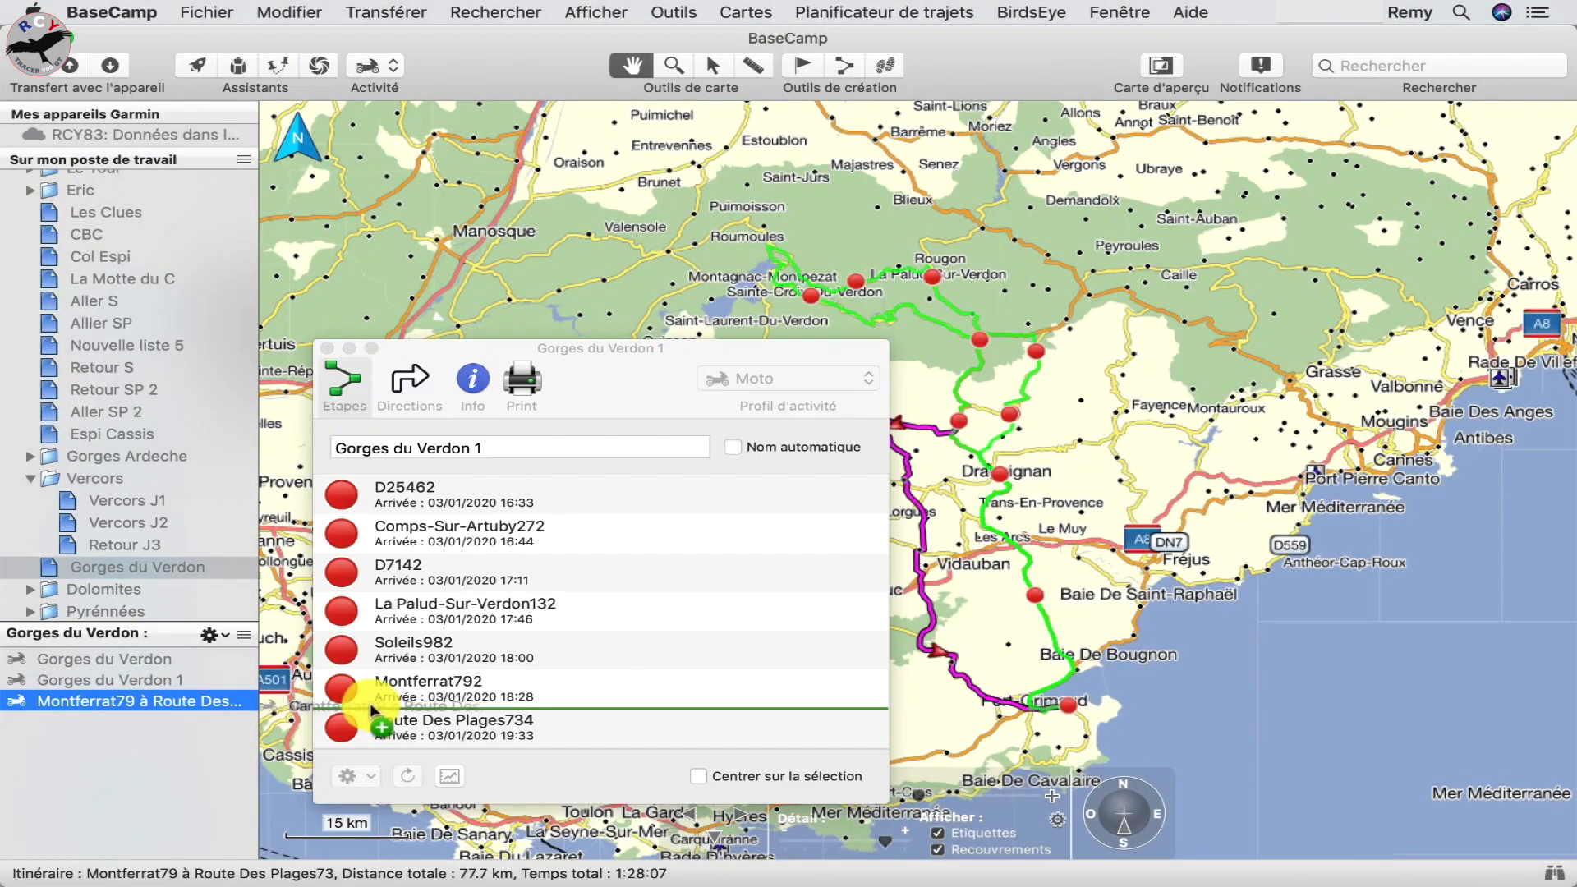
Insert the Montferrat79 à Route Des Plages73 route between Montferrat792 and Route Des Plages734 in Gorges du Verdon 1
drag(369, 702, 413, 710)
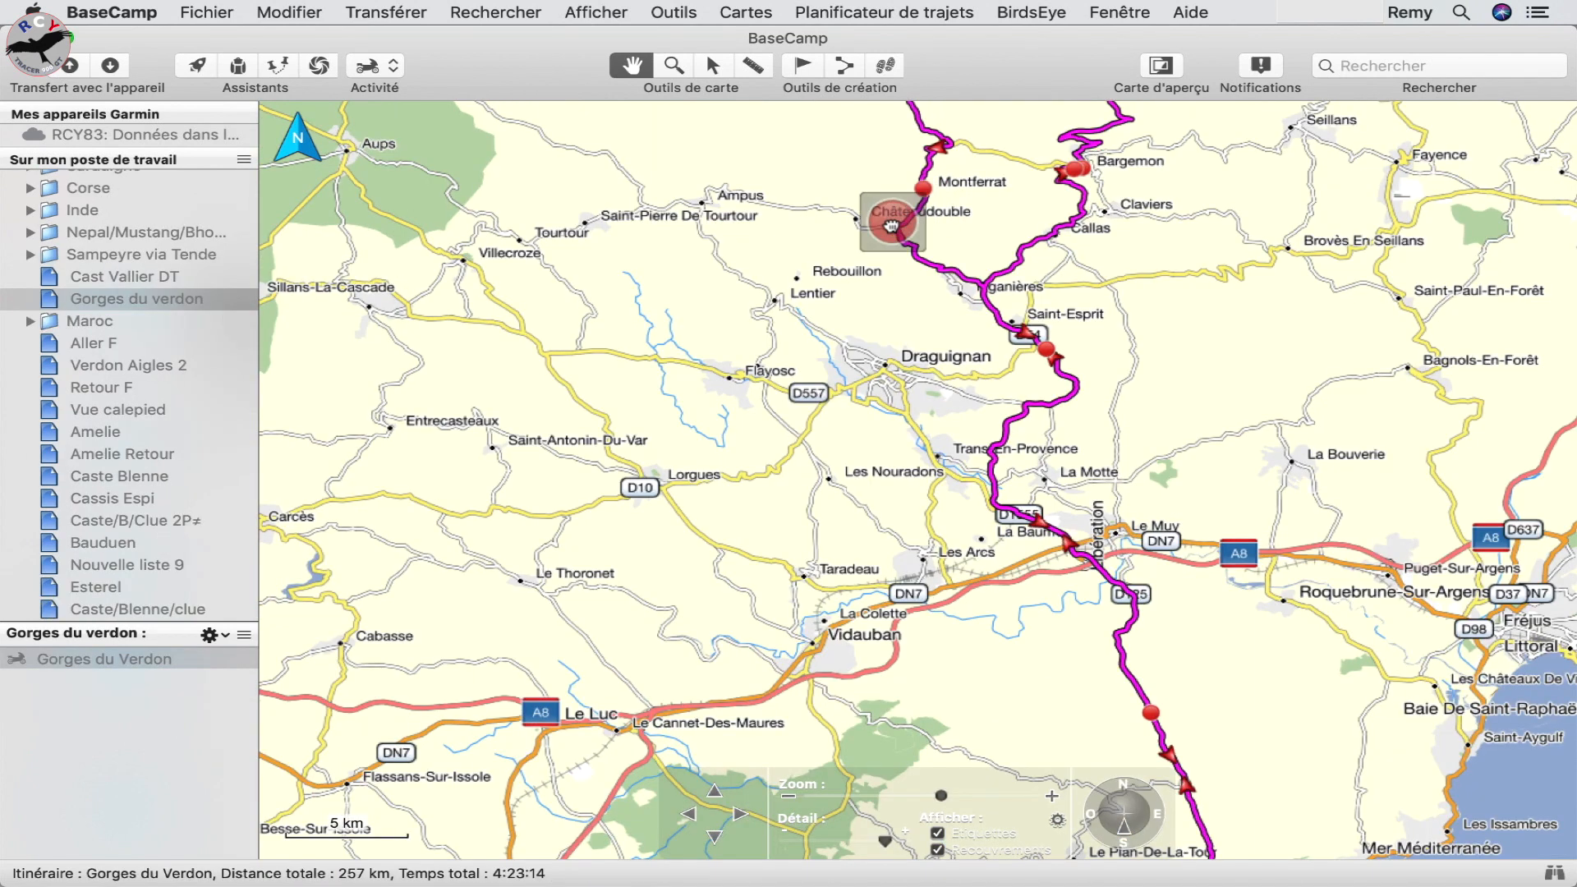
Try rerouting the return leg by moving the waypoint near Montferrat to near Lentier and pulling the route through Taradeau and Vidauban
drag(888, 228, 729, 273)
key(Return)
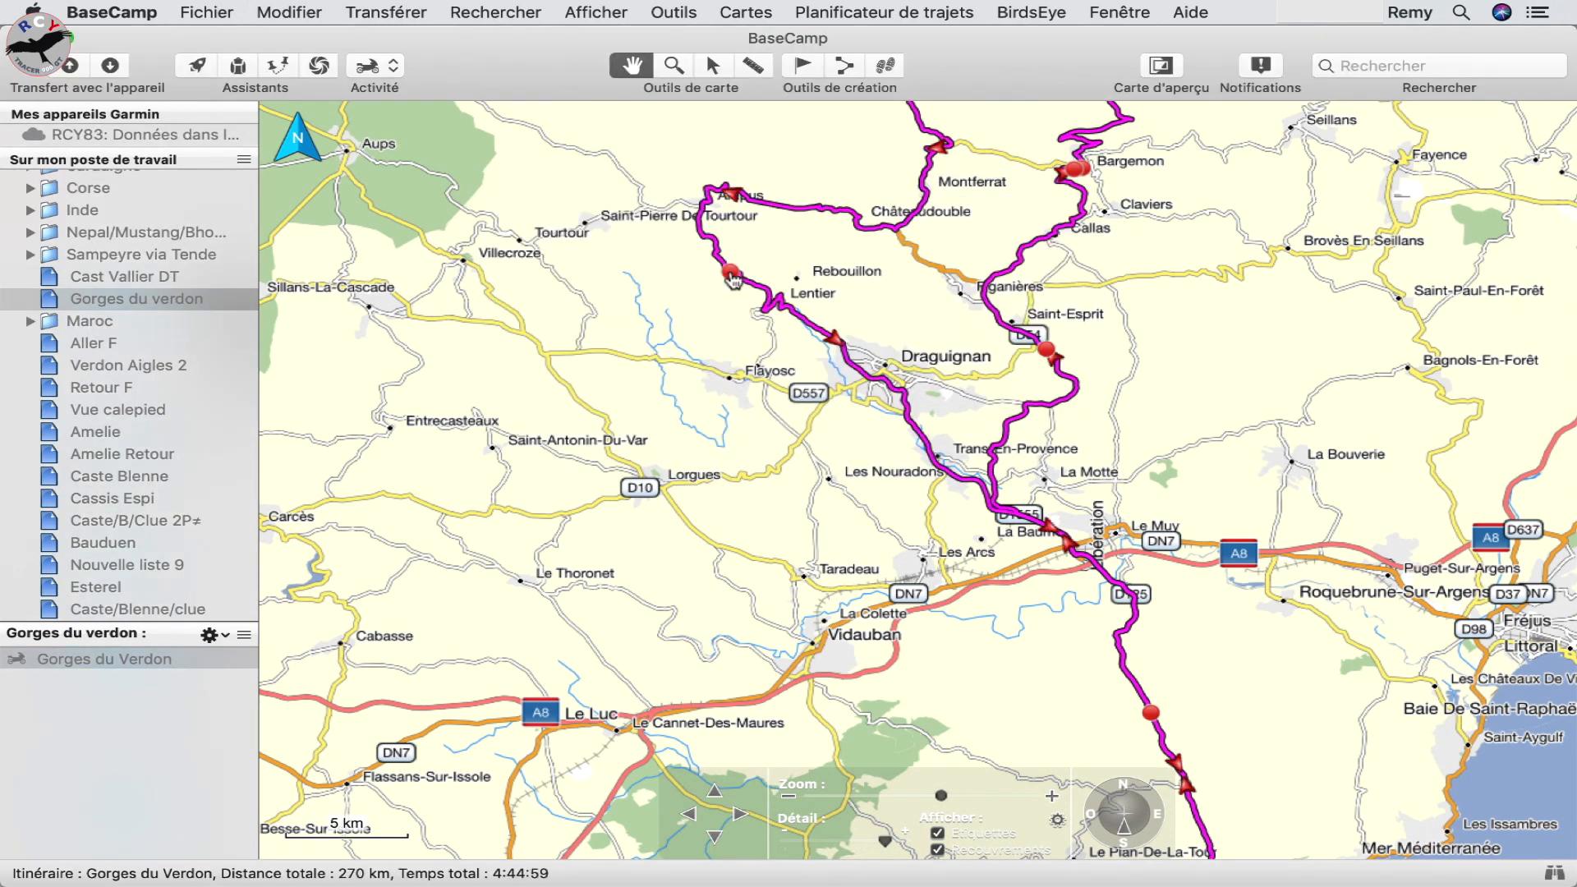
drag(965, 481, 831, 737)
key(Return)
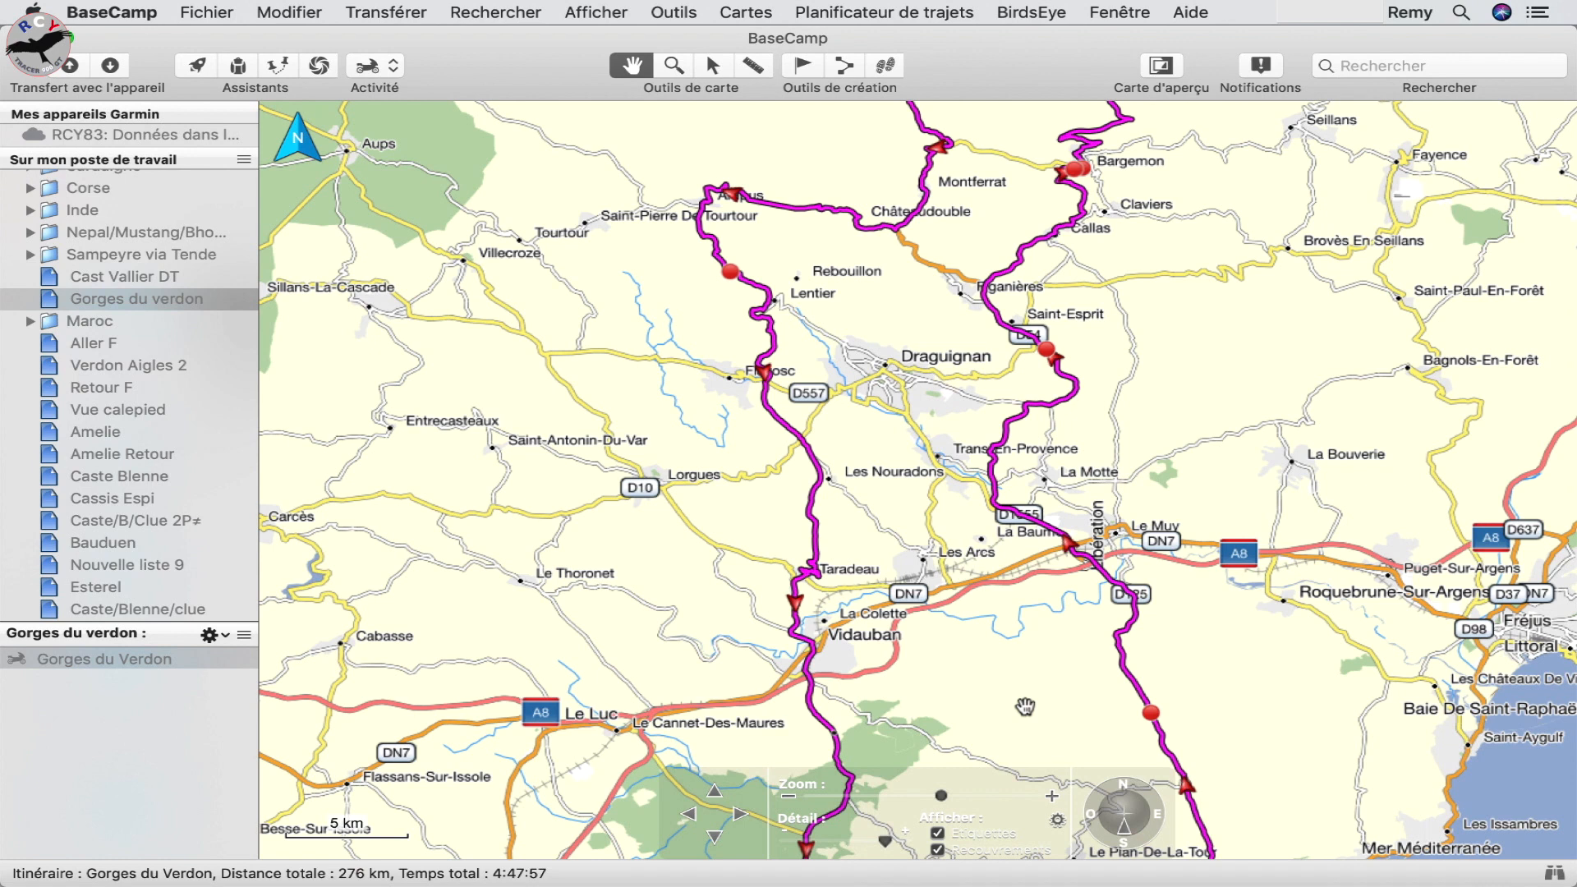
Move the Gorges du Verdon waypoint near Saint-Esprit to Lorgues
scroll(1024, 706, down, 3)
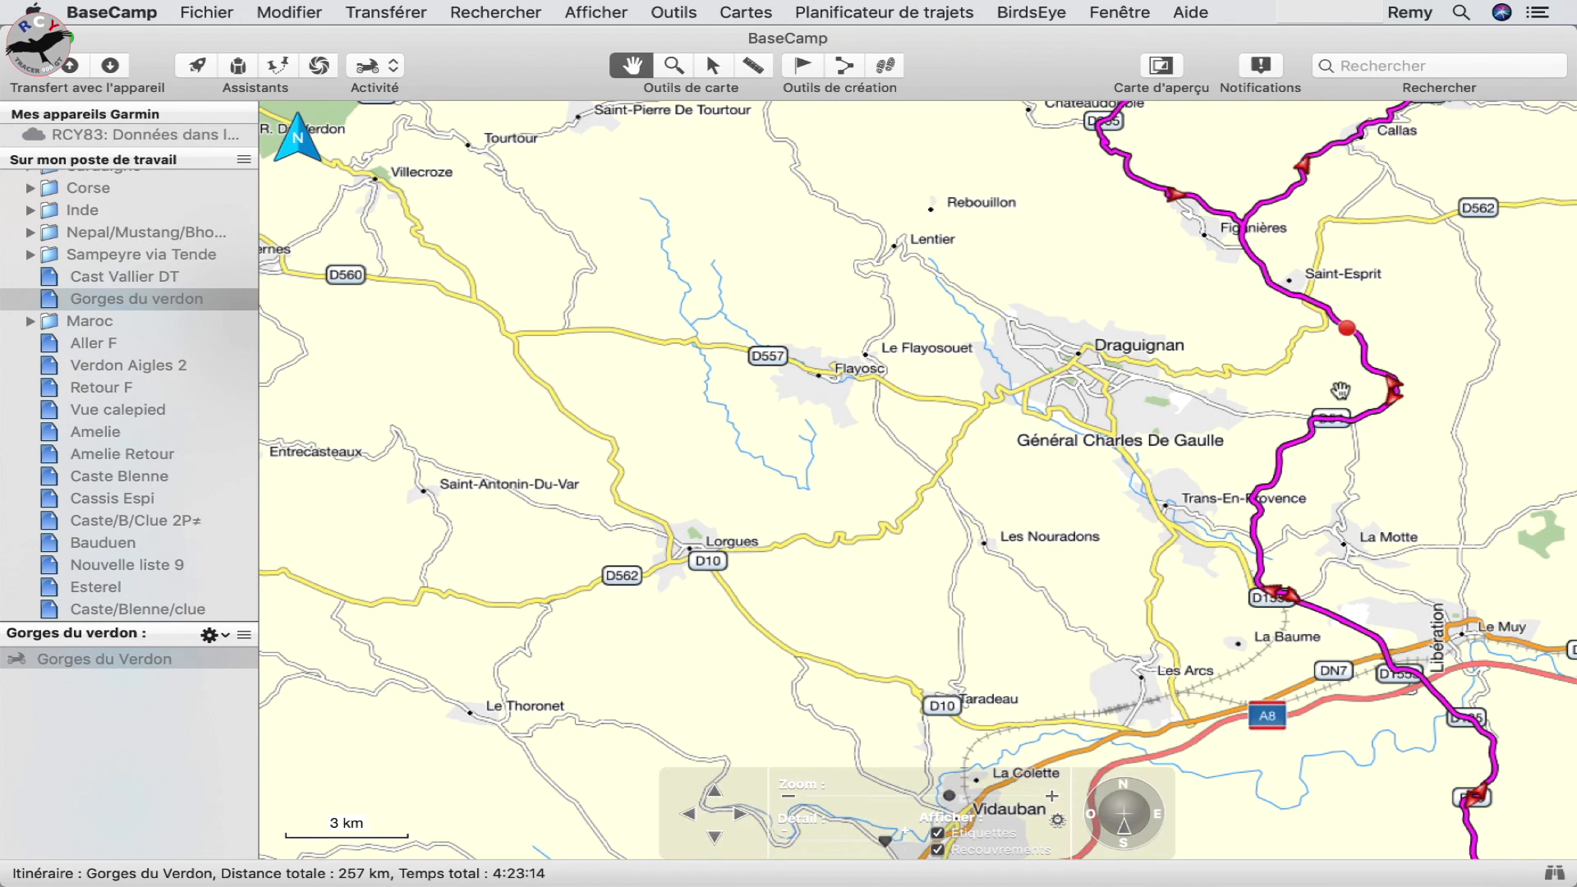
drag(1347, 328, 692, 554)
key(Return)
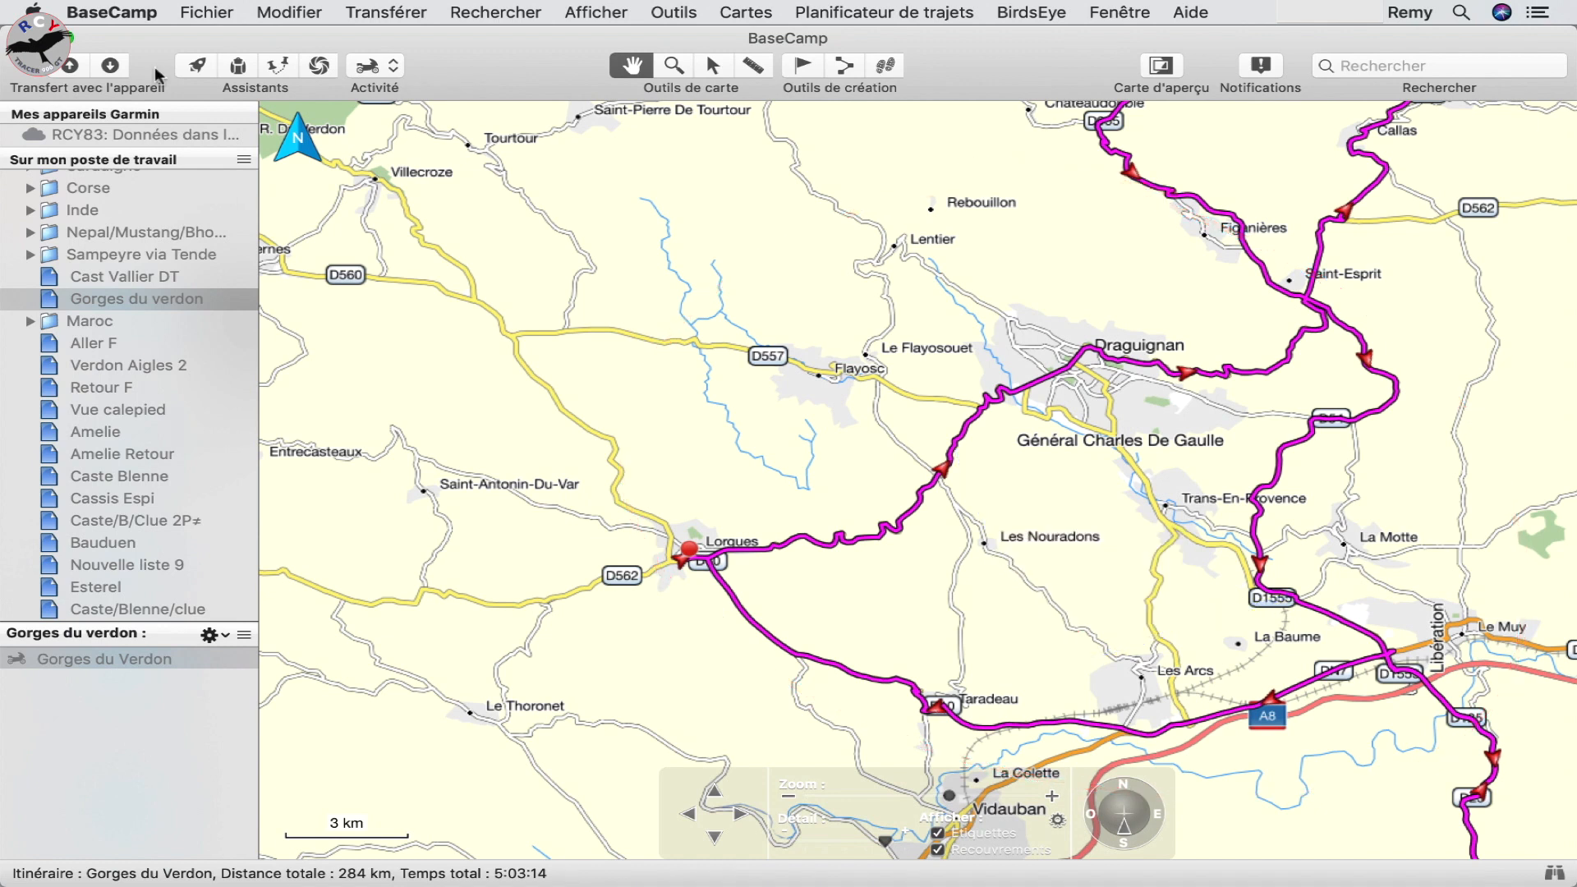
click(113, 13)
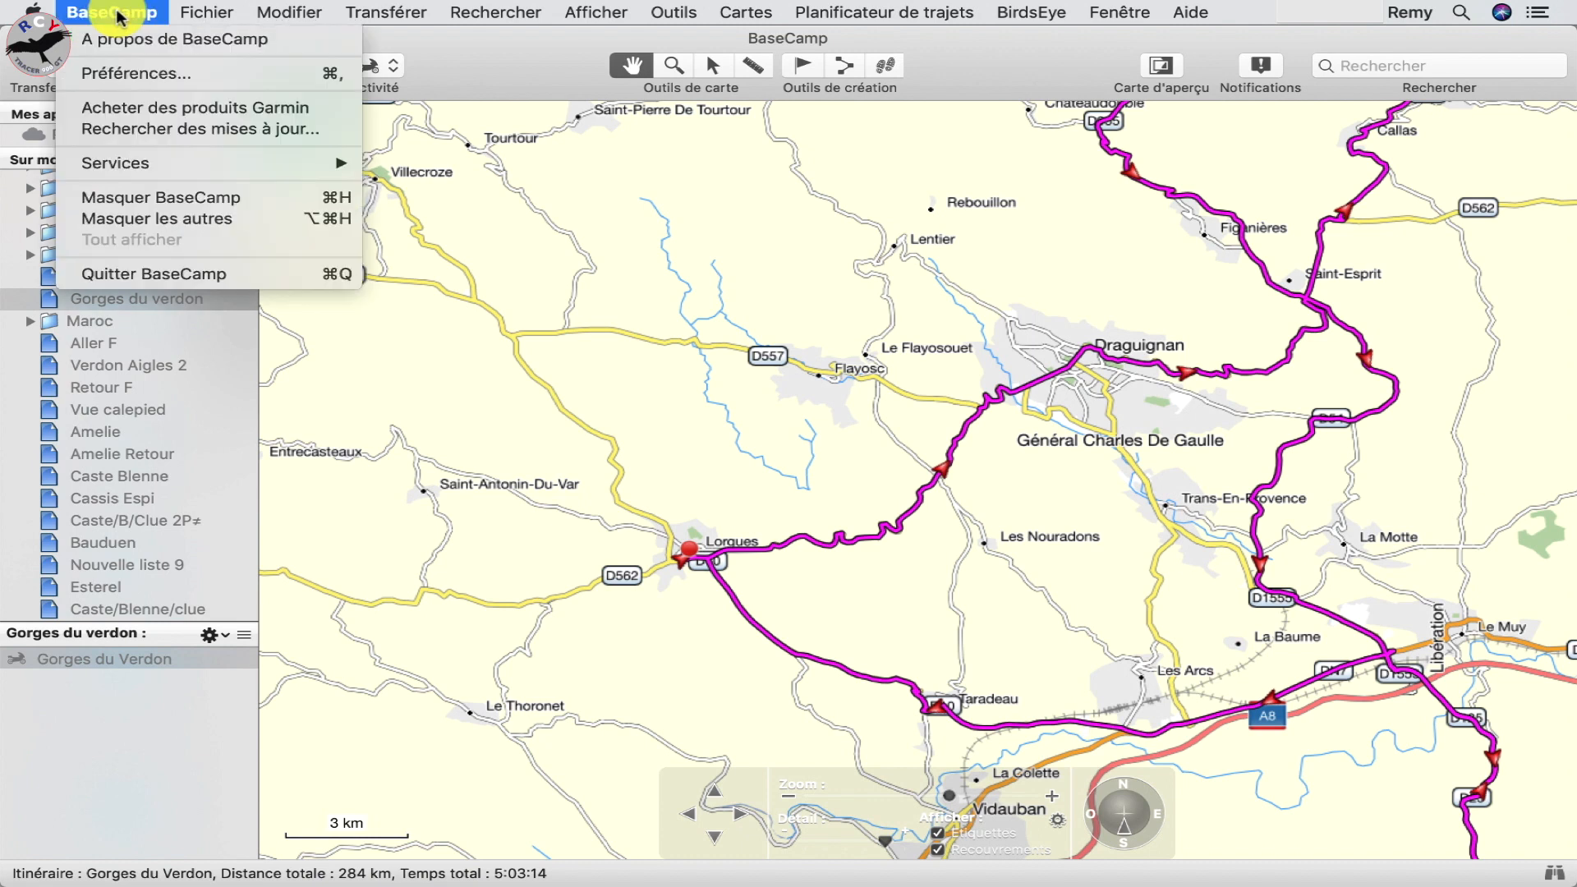
key(Return)
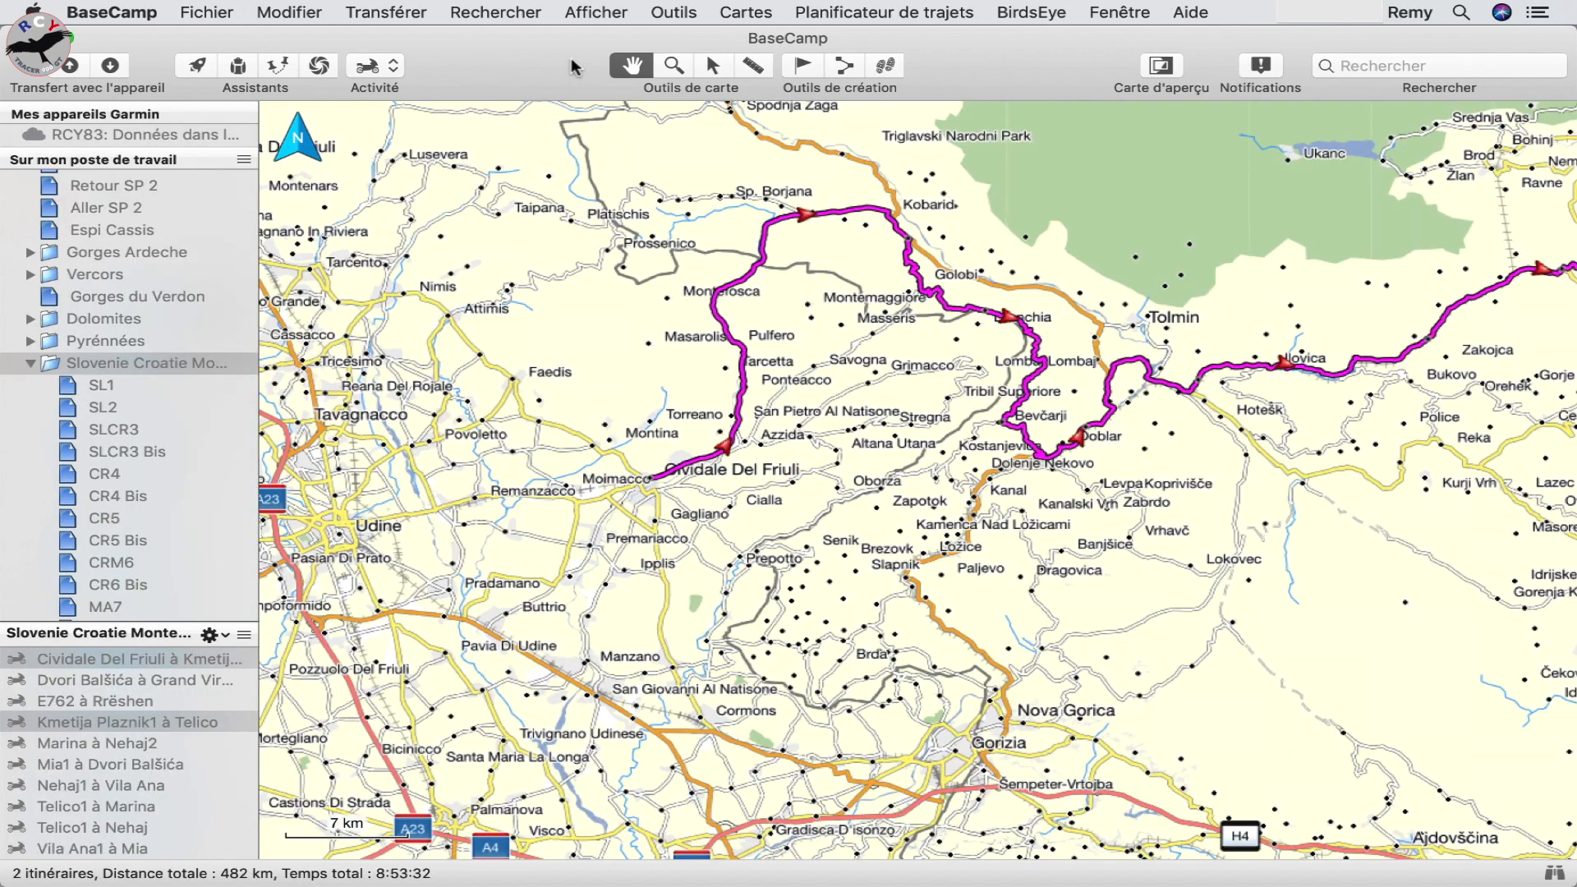
Follow the two selected Slovenia routes eastwards across the map from Cividale Del Friuli to Celje
key(Right)
key(Right)
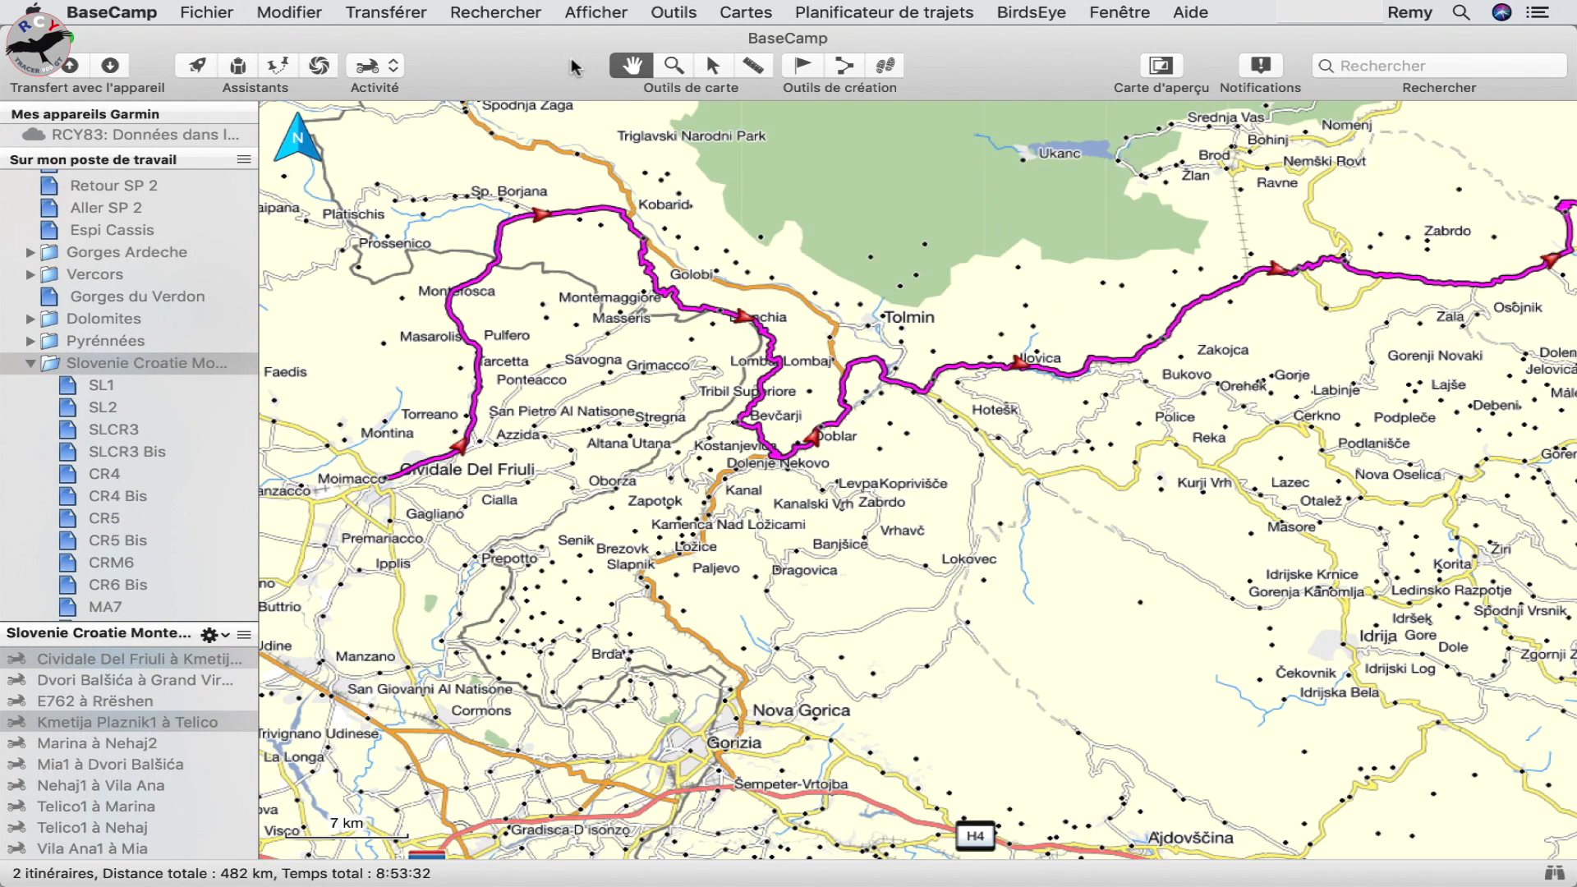
key(Up)
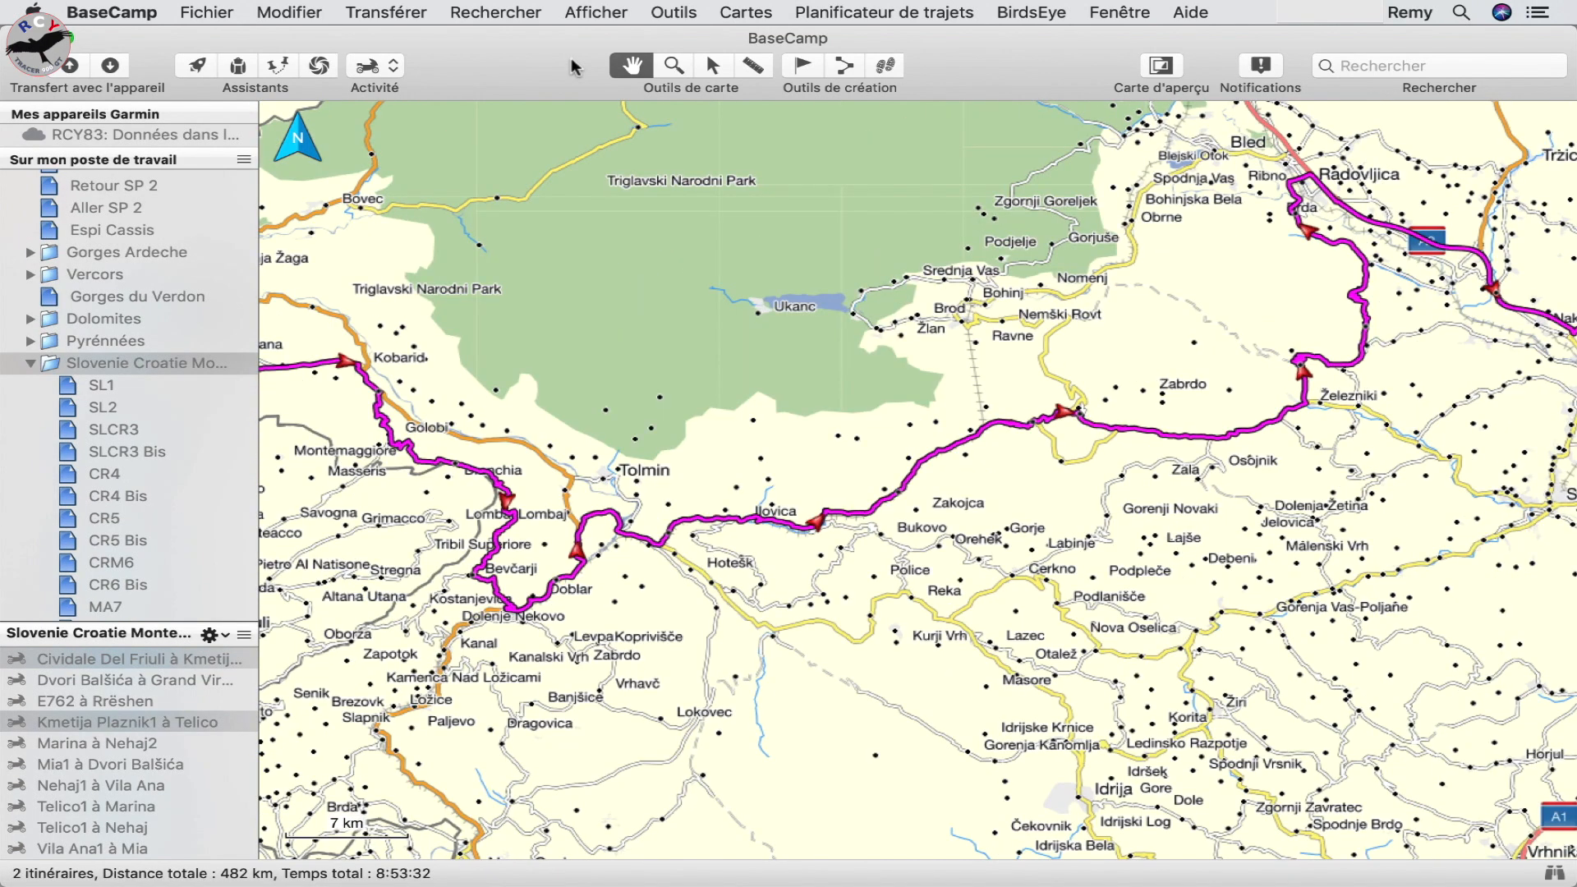
key(Right)
key(Right)
key(Right)
key(Right)
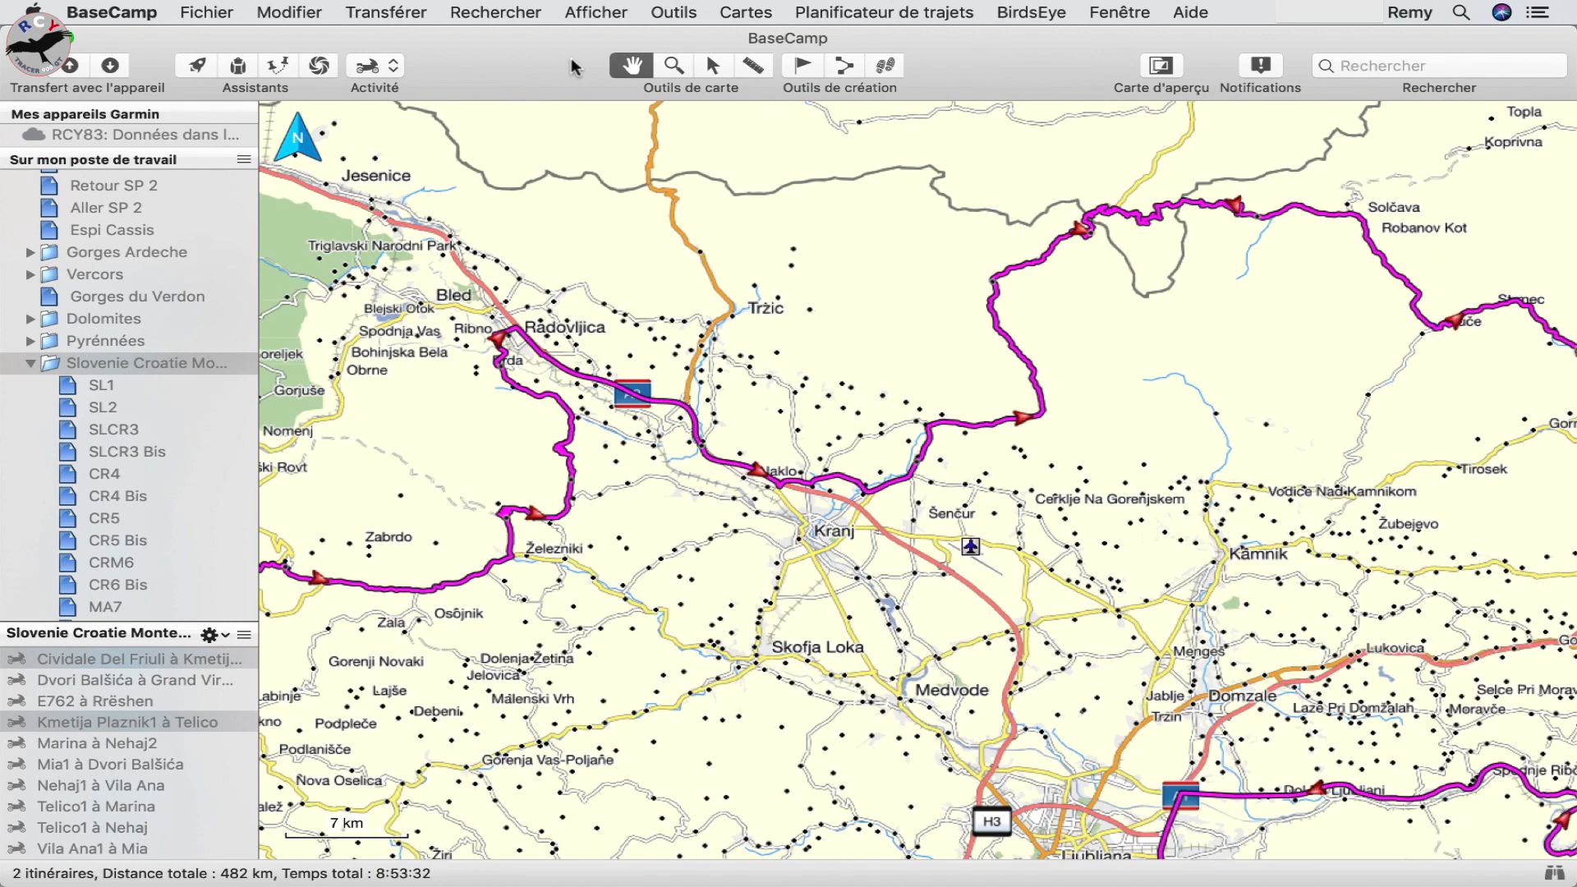
key(Right)
key(Right)
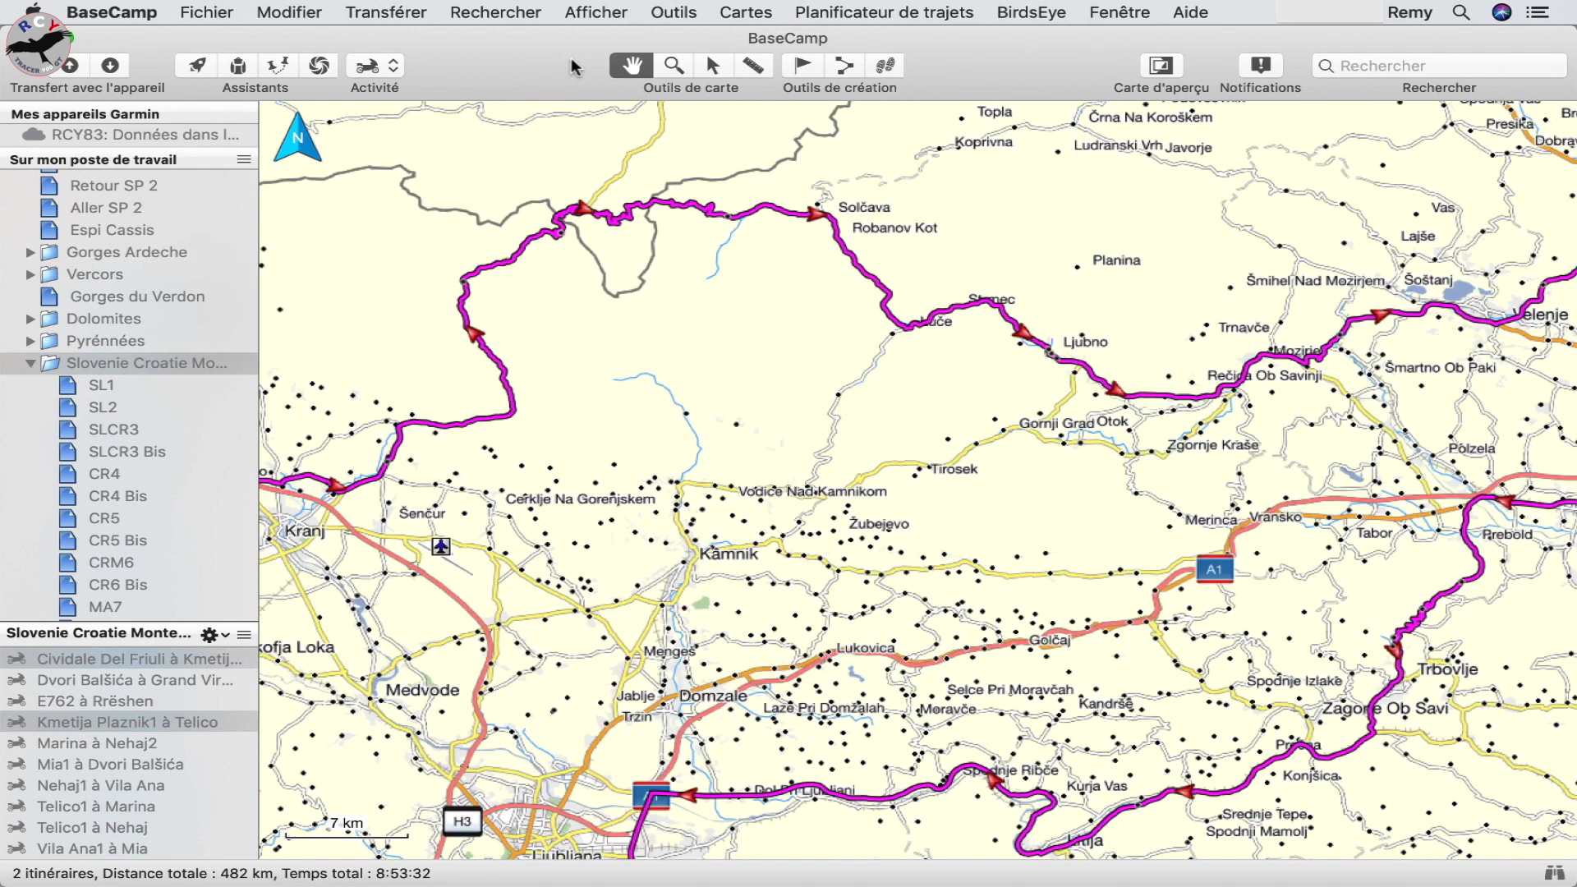
key(Right)
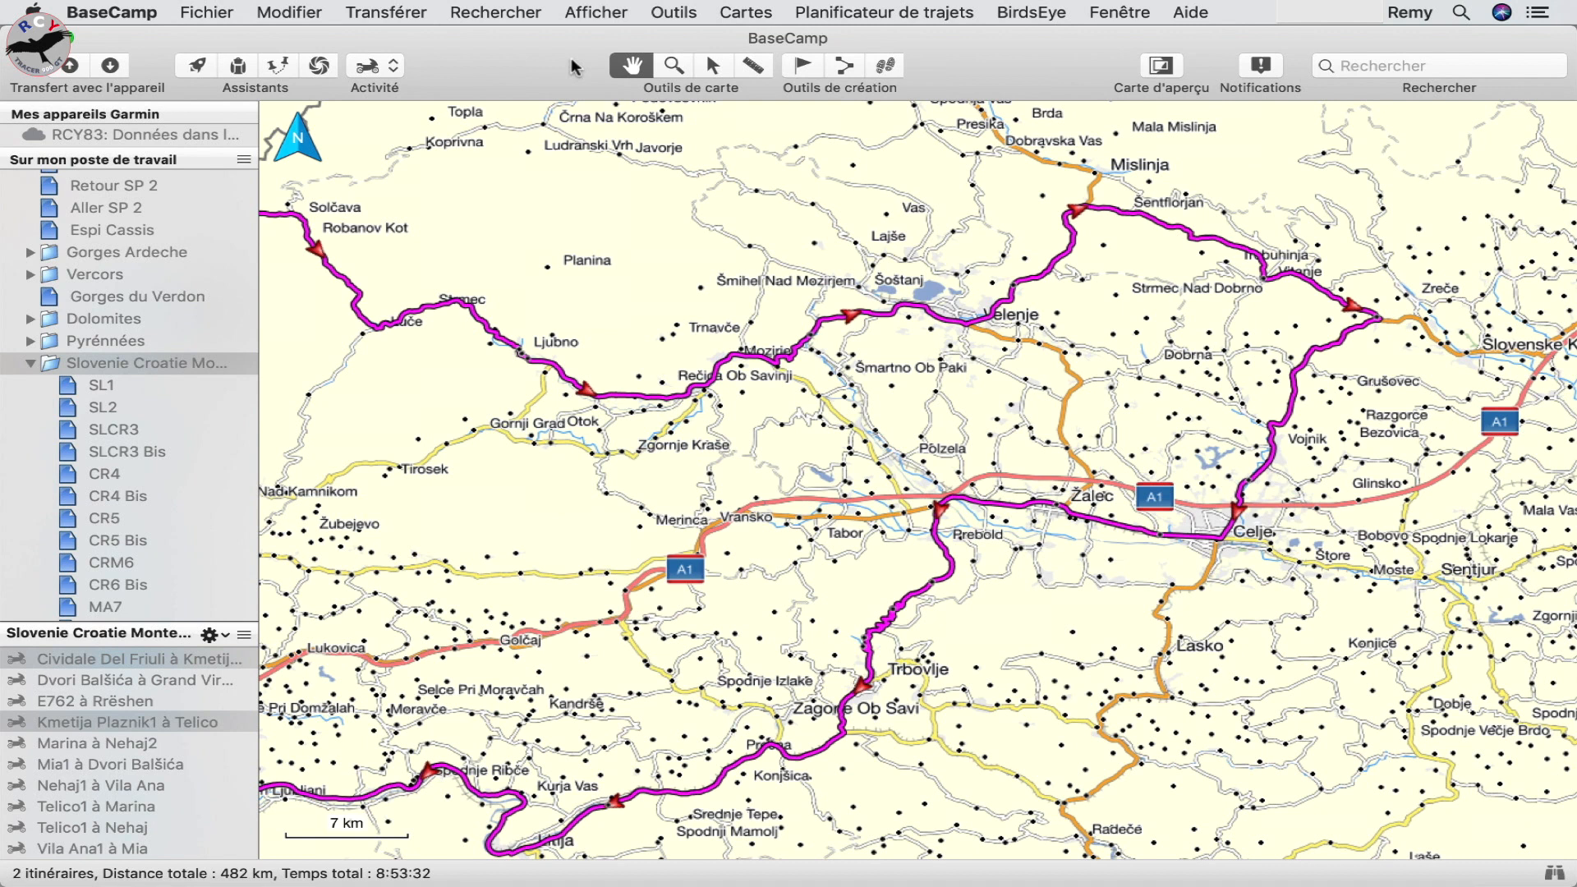
Select all five routes in the Sardaigne folder together to view the complete tour on the map
click(167, 700)
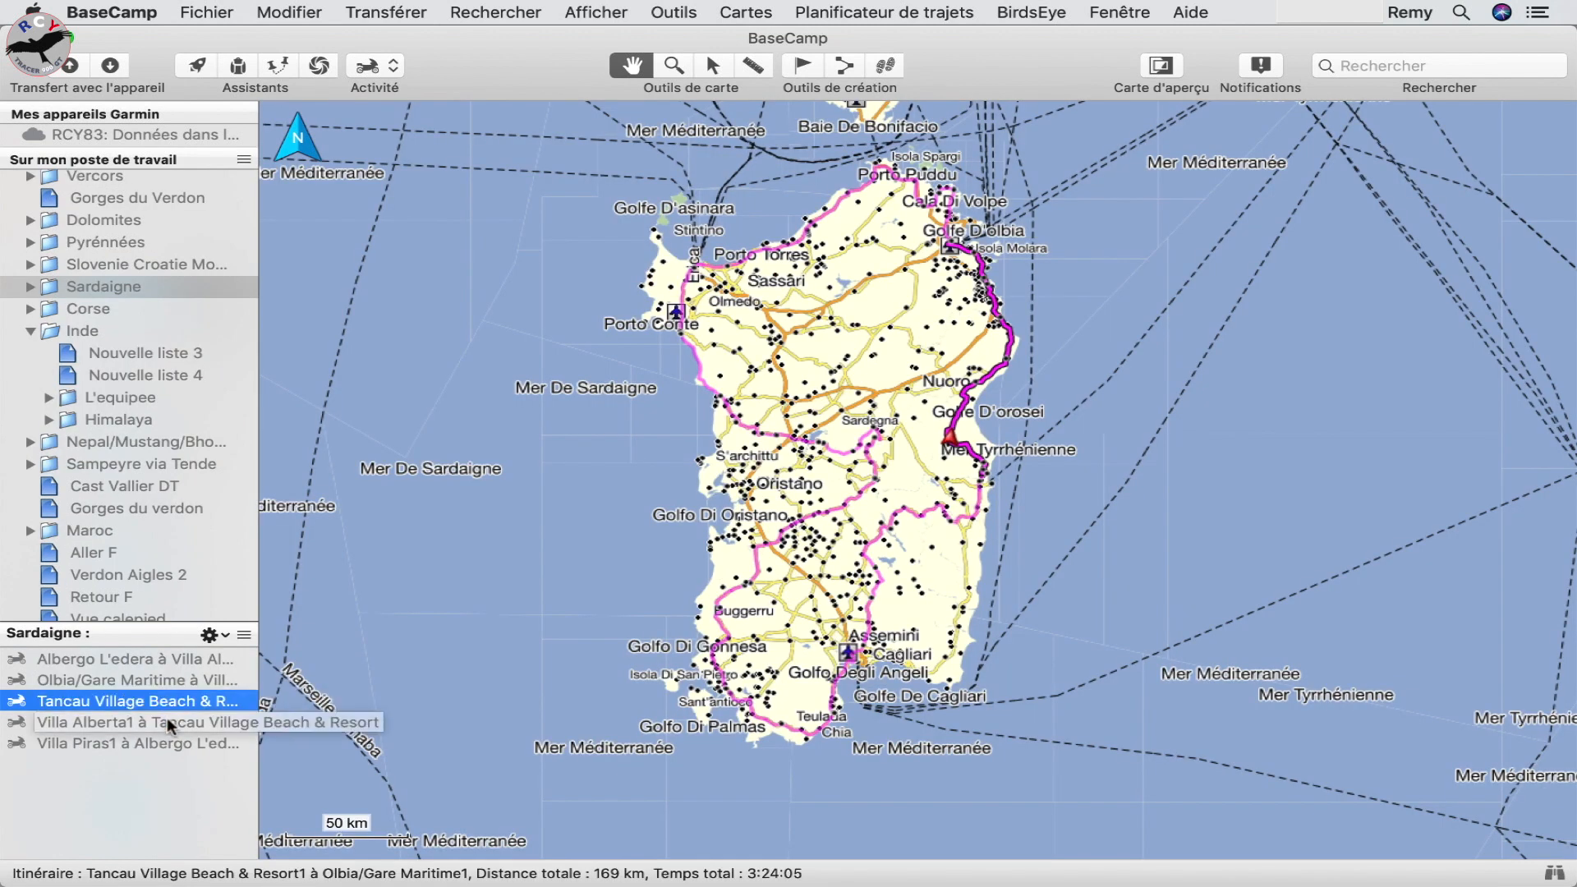
super+click(165, 721)
super+click(127, 657)
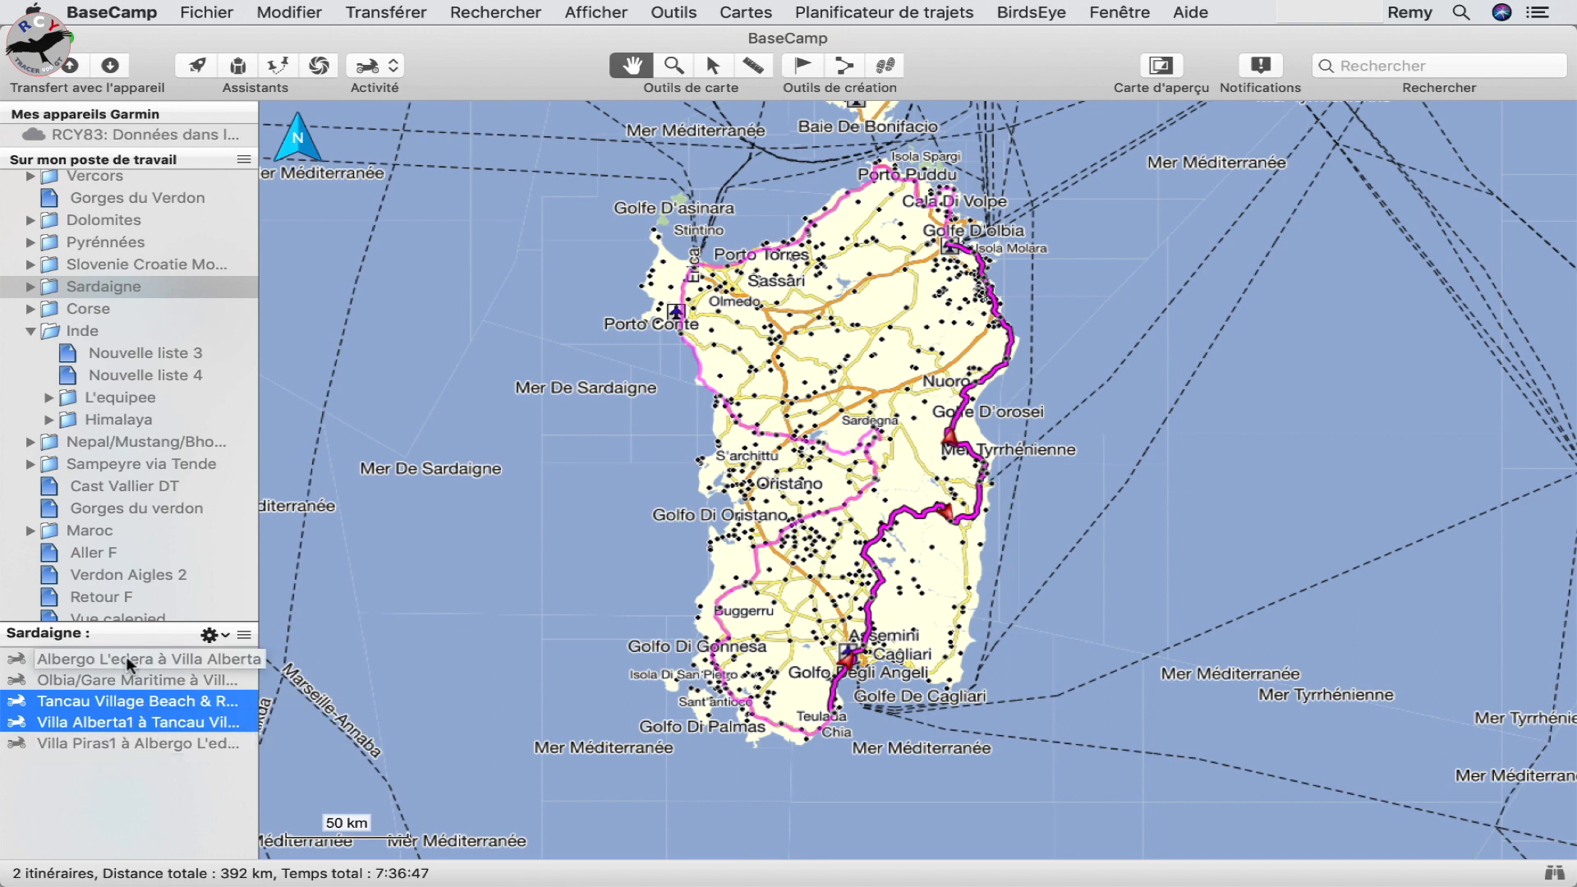
super+click(94, 741)
super+click(116, 679)
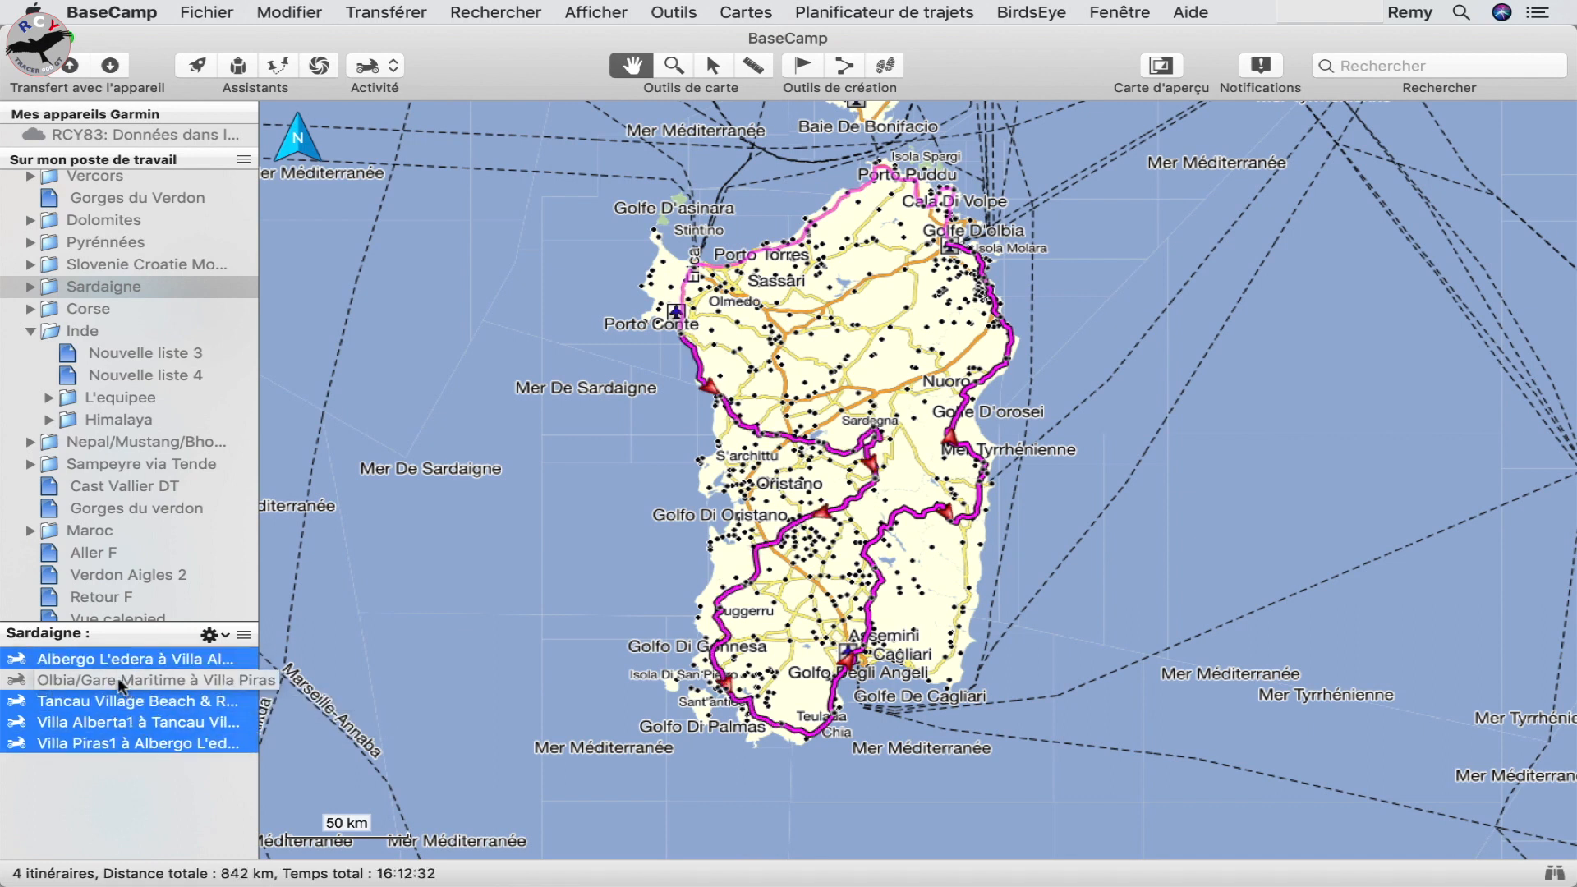